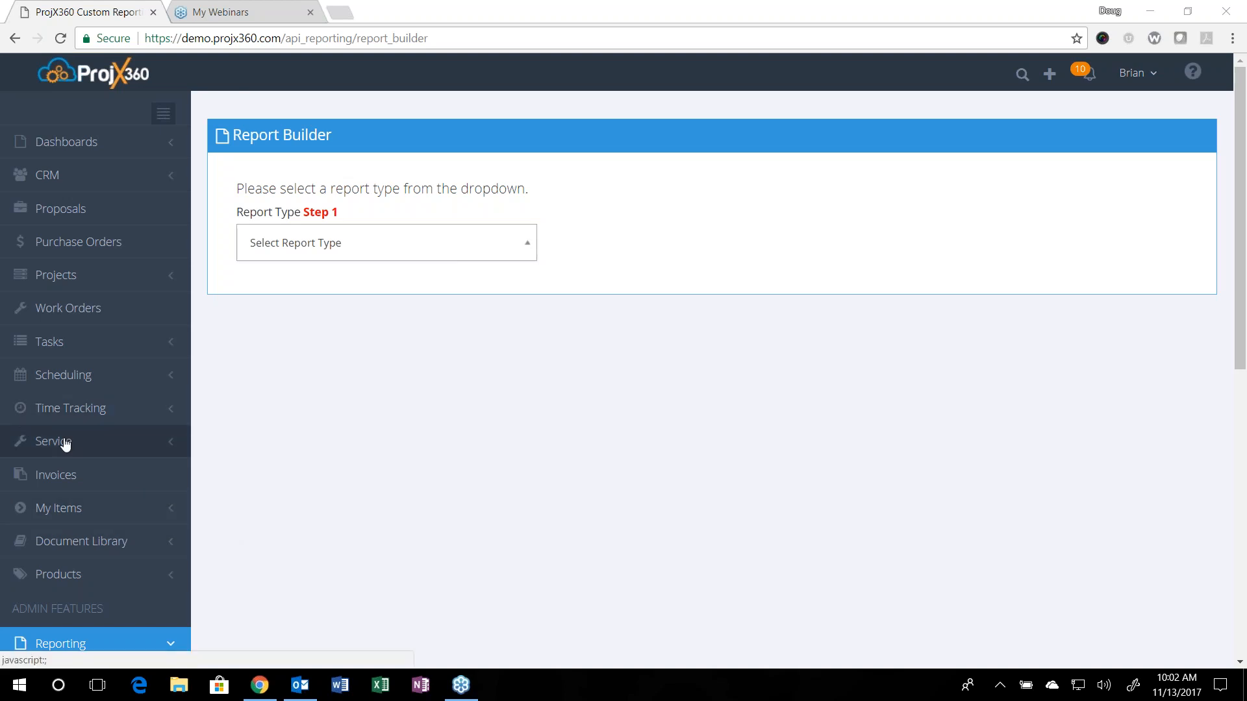
Step: Open the custom Report Builder and choose Deals as the report type
{"action": "scroll", "coordinate": [65, 444], "scroll_direction": "down", "scroll_amount": 4}
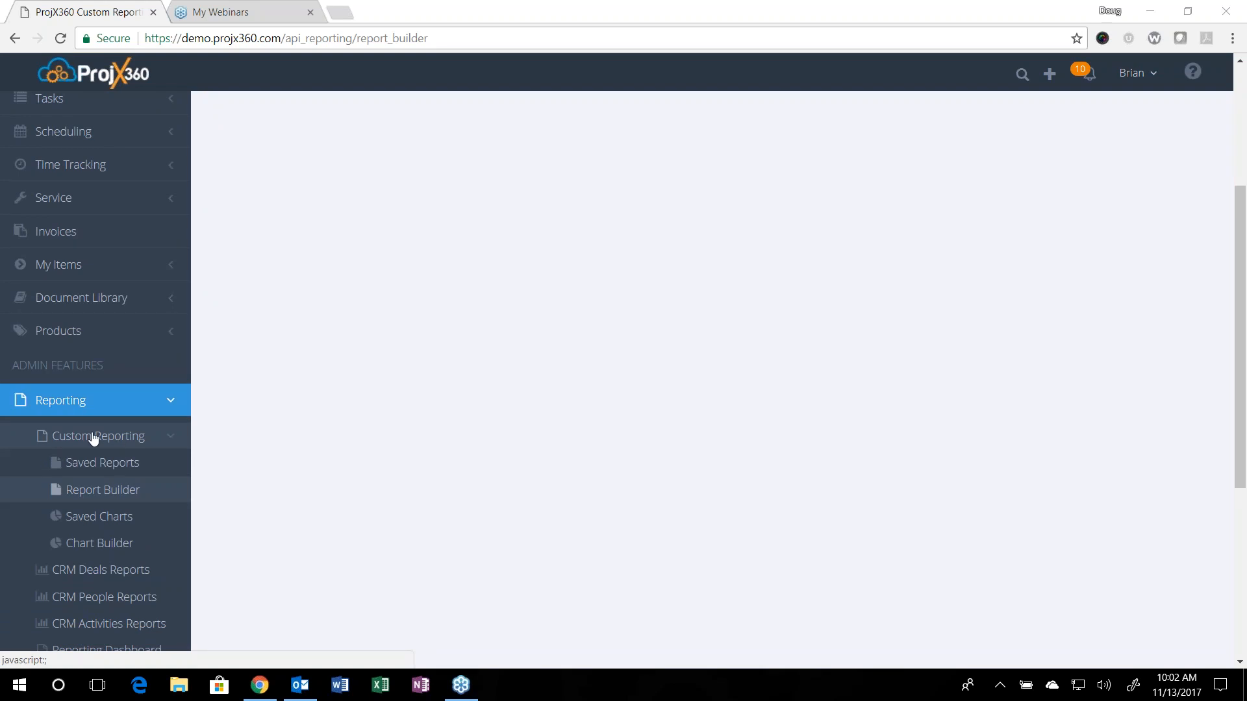
{"action": "left_click", "coordinate": [127, 496]}
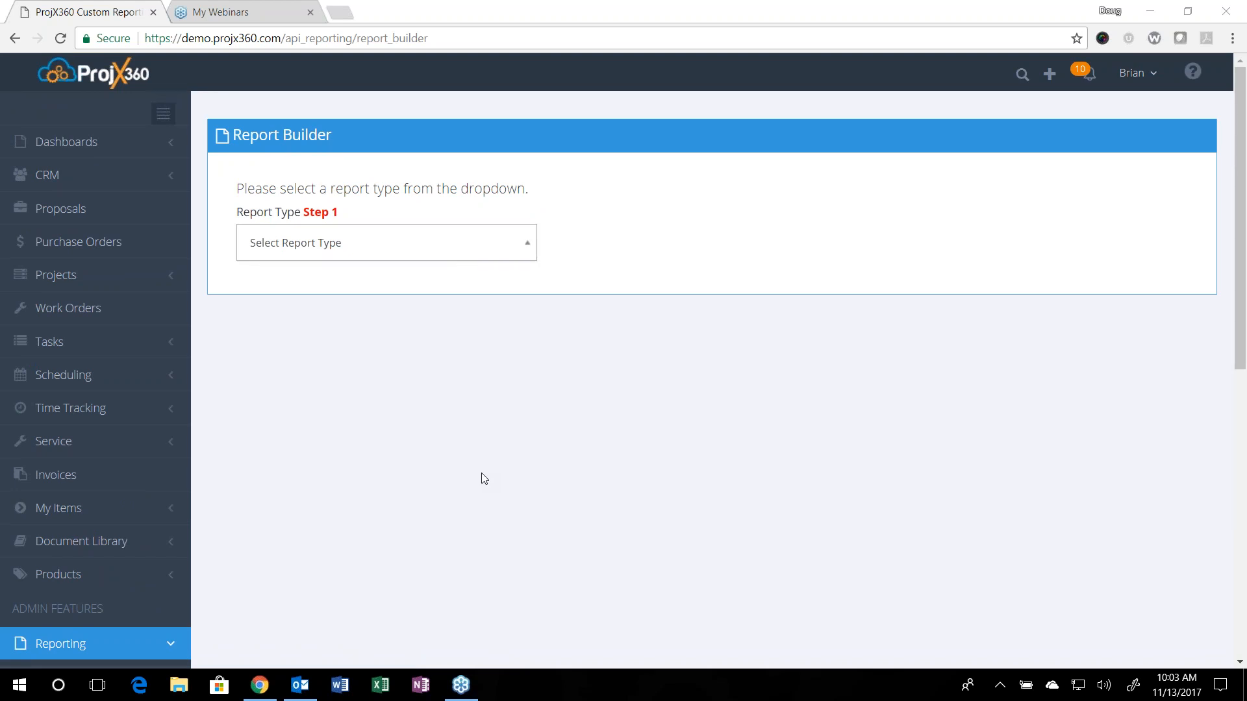
{"action": "left_click", "coordinate": [447, 251]}
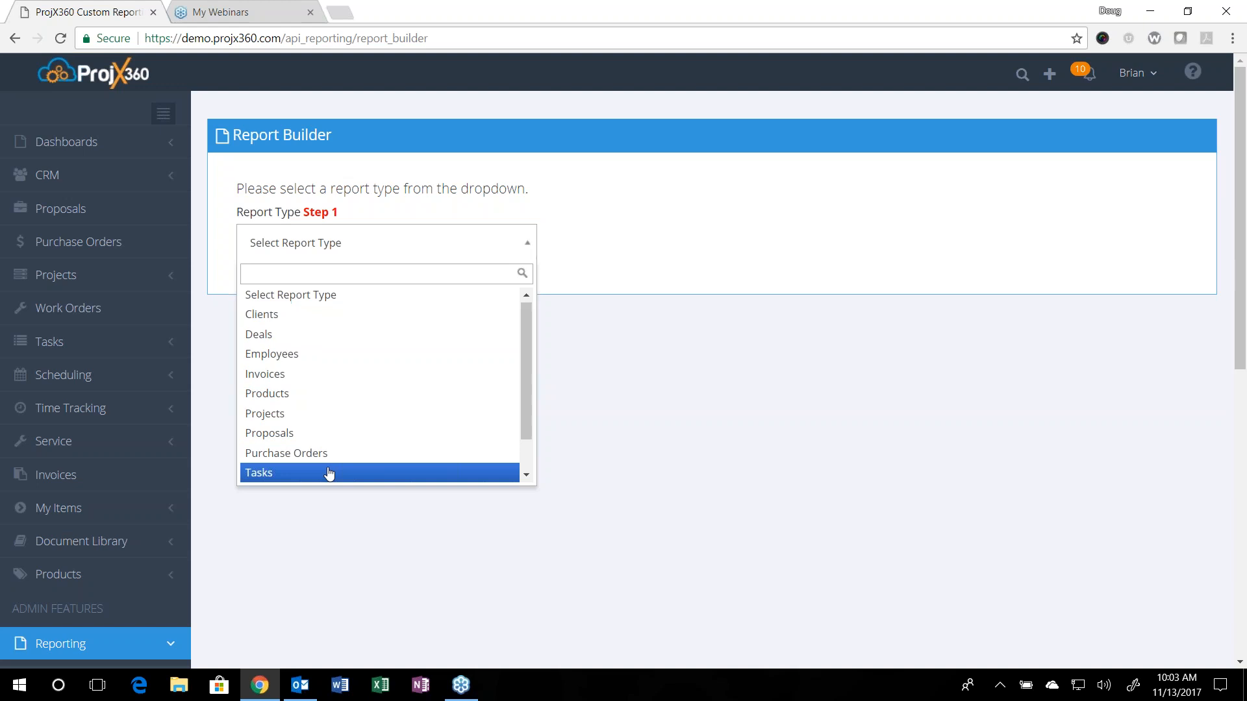
{"action": "left_click", "coordinate": [528, 478]}
{"action": "left_click", "coordinate": [529, 477]}
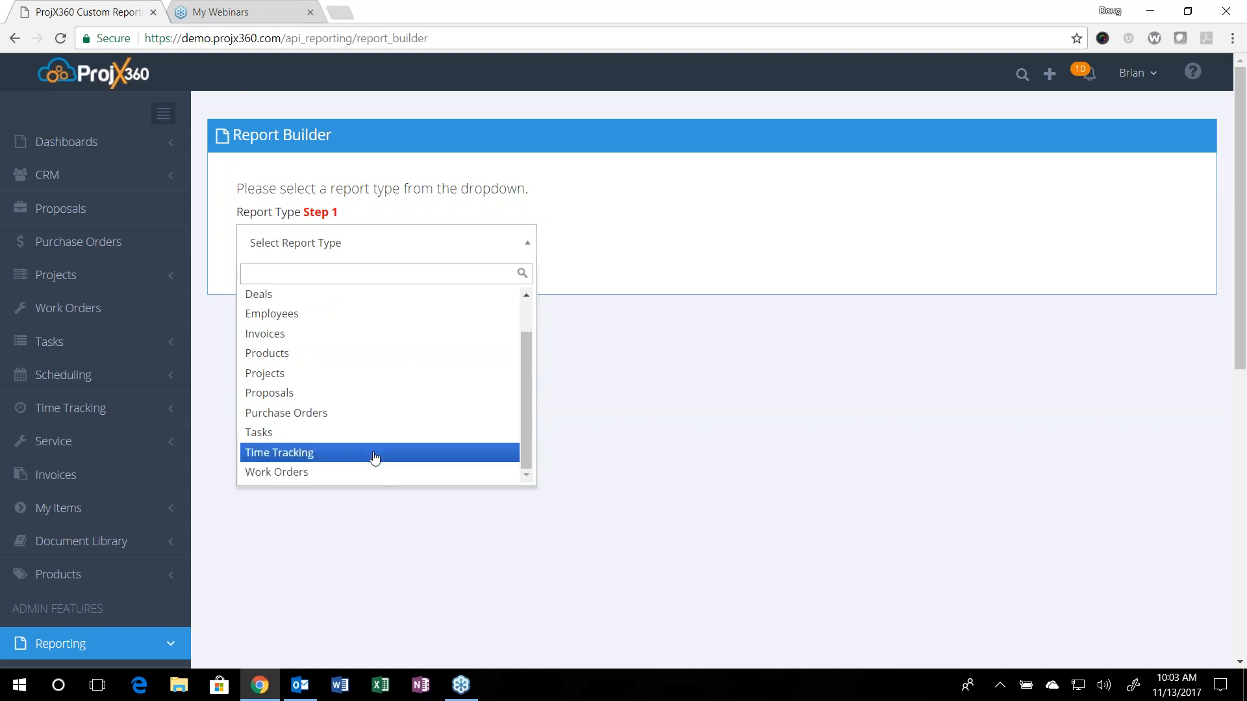
{"action": "scroll", "coordinate": [370, 433], "scroll_direction": "up", "scroll_amount": 1}
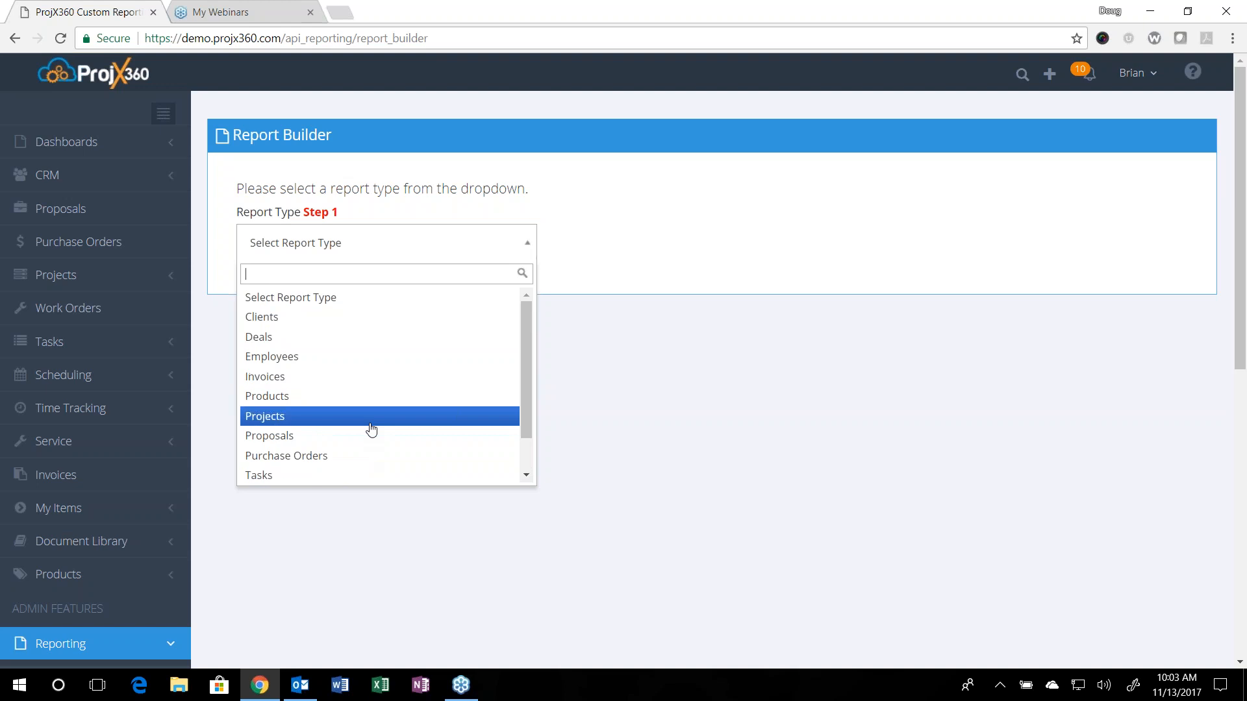
{"action": "left_click", "coordinate": [279, 341]}
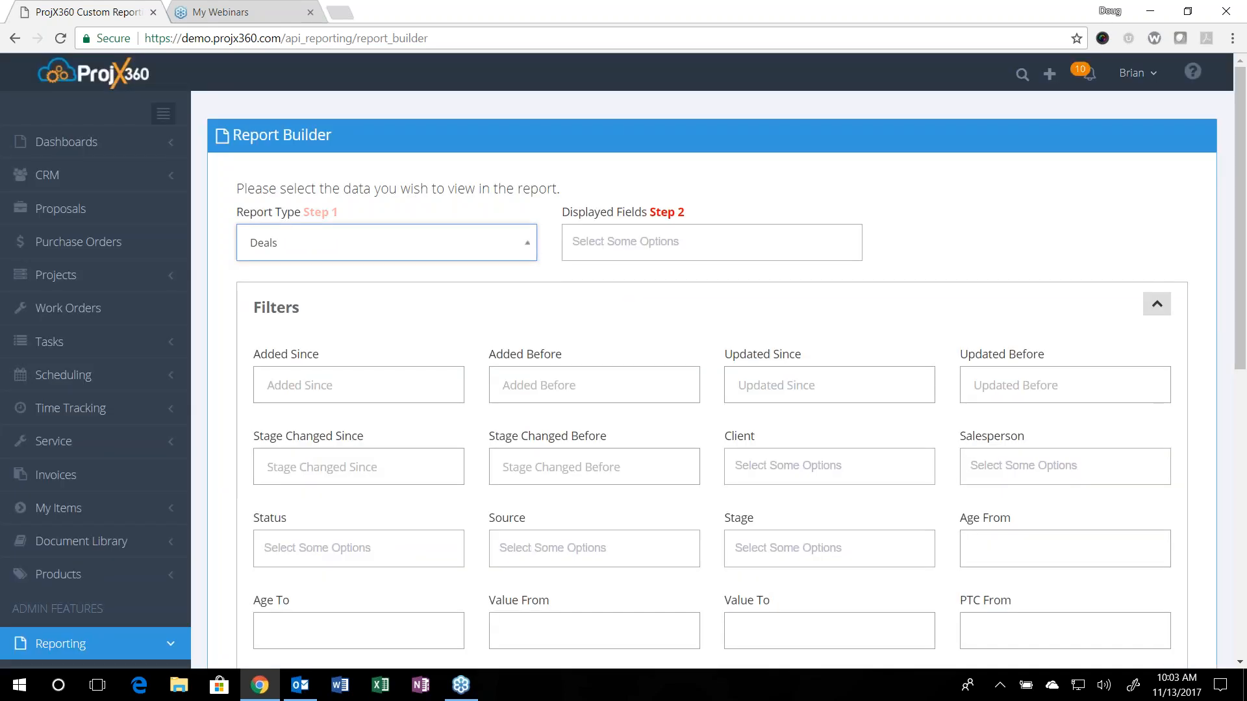
Step: Add Name, Client, Company and Salesperson to the report's displayed fields
{"action": "left_click", "coordinate": [593, 245]}
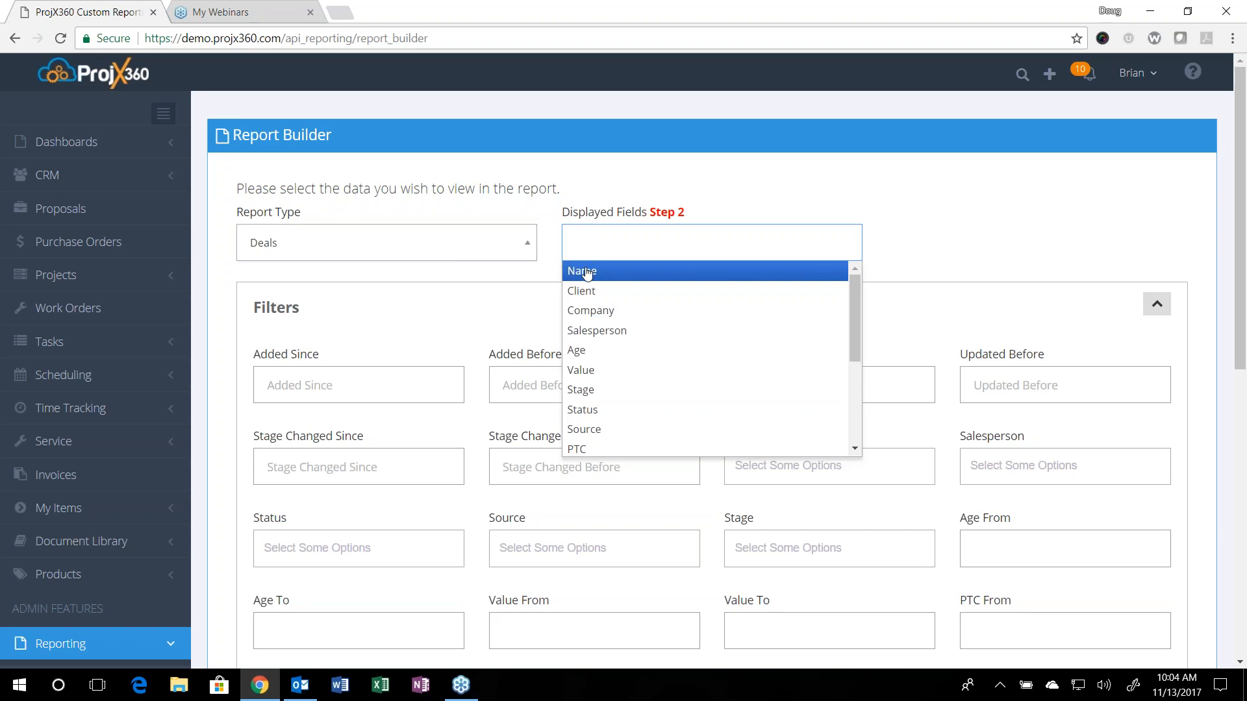
{"action": "left_click", "coordinate": [586, 272]}
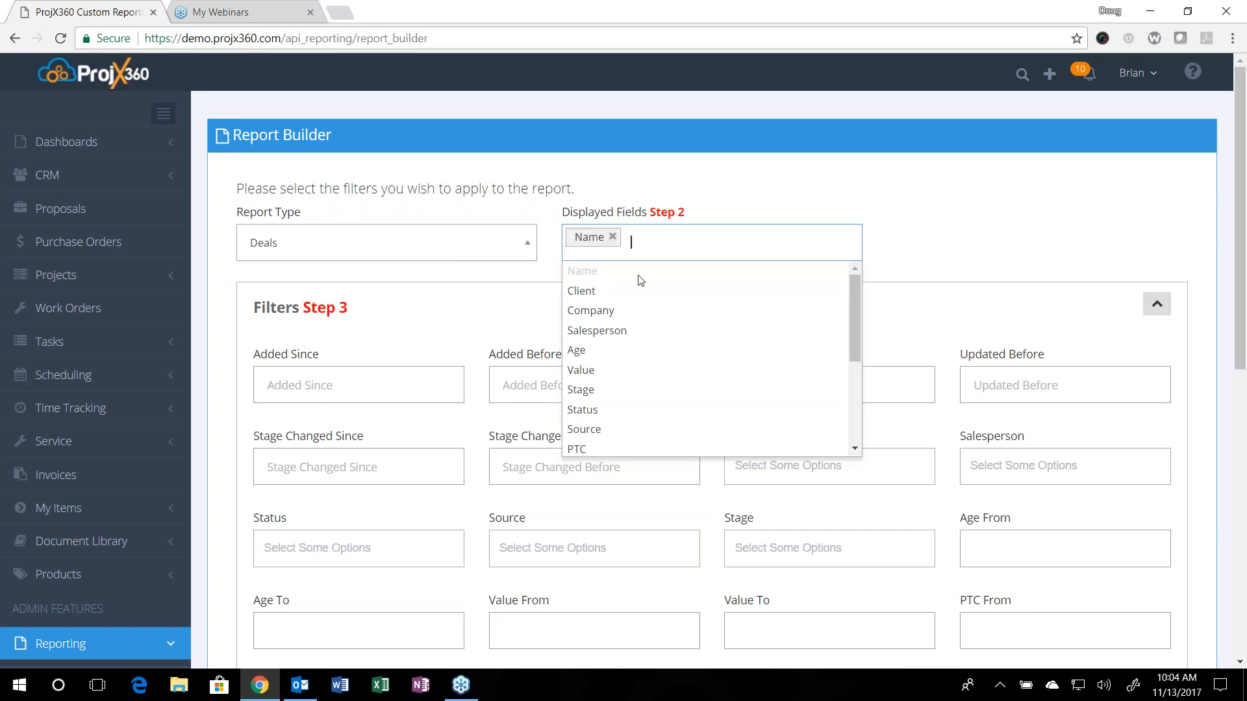
{"action": "left_click", "coordinate": [586, 293]}
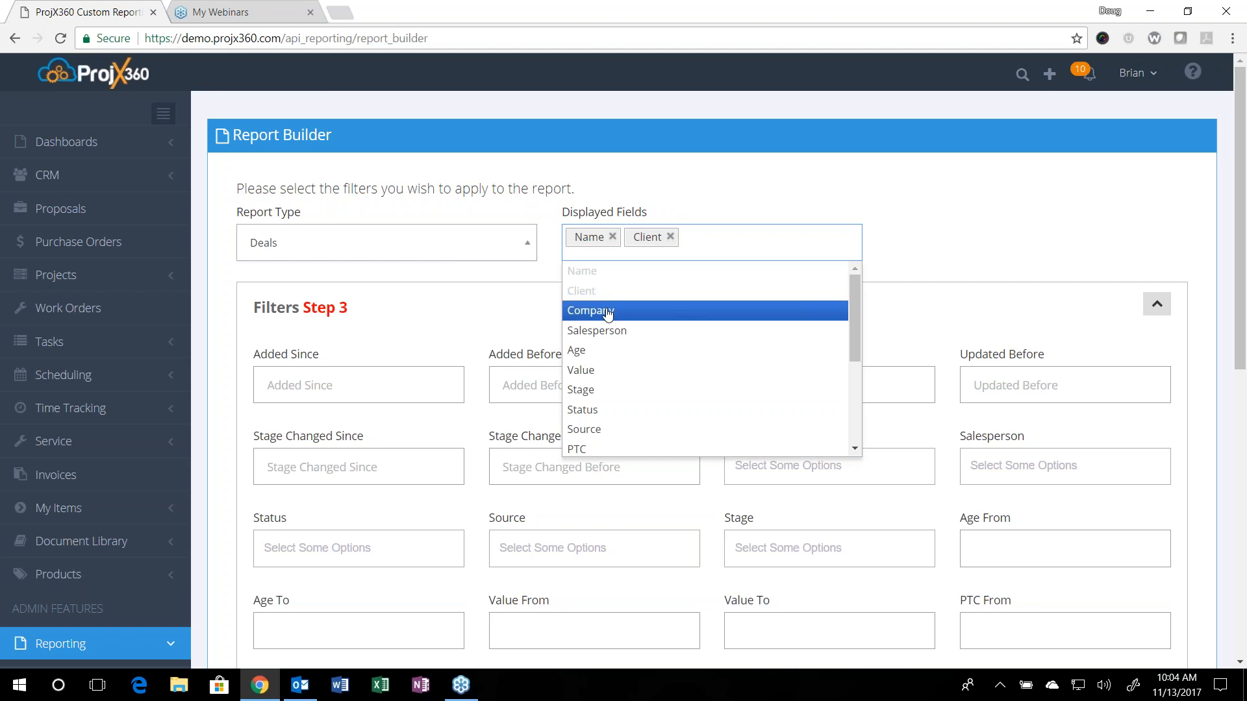
{"action": "left_click", "coordinate": [608, 314]}
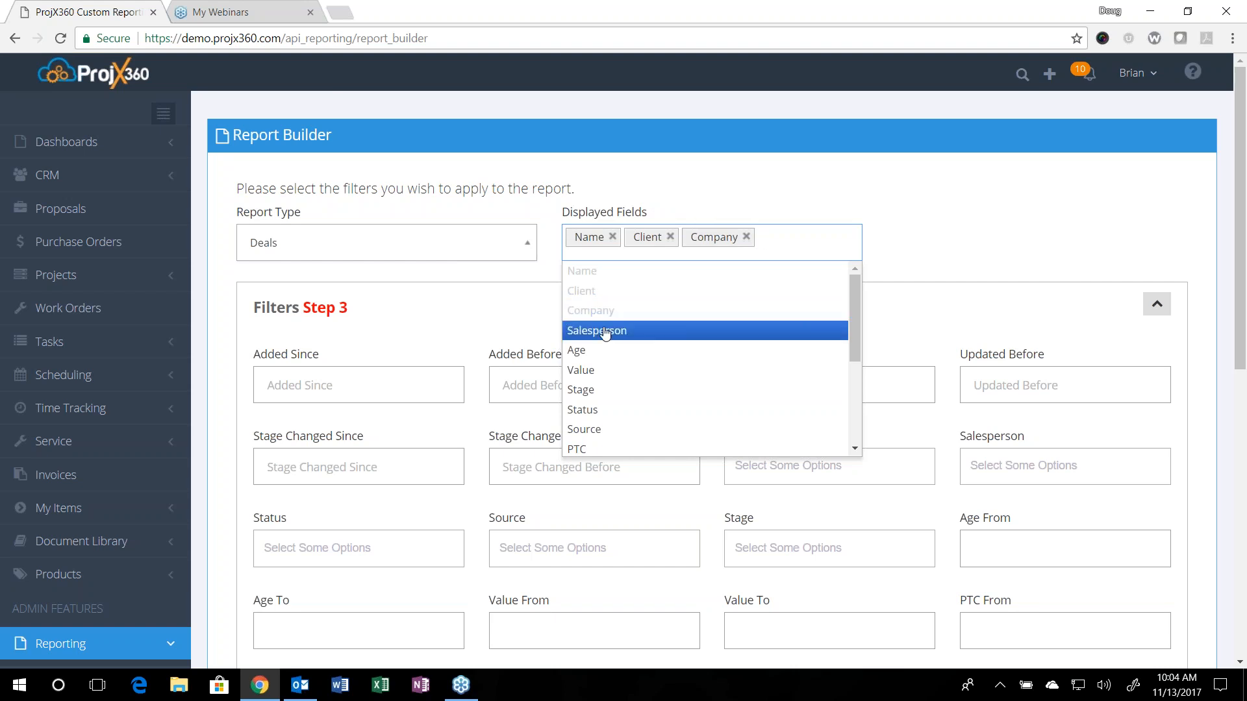
{"action": "left_click", "coordinate": [605, 332]}
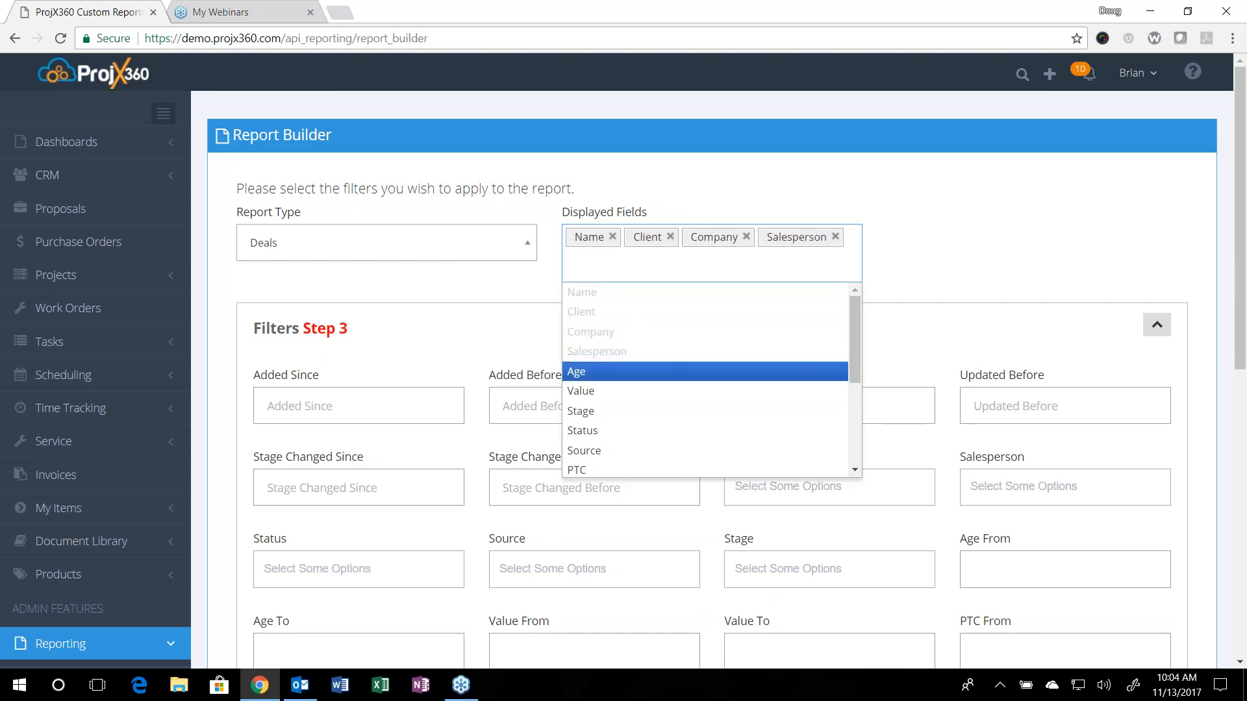
Step: Add Value, Age, Stage, Status and Source to the displayed fields, in that order
{"action": "left_click", "coordinate": [593, 398]}
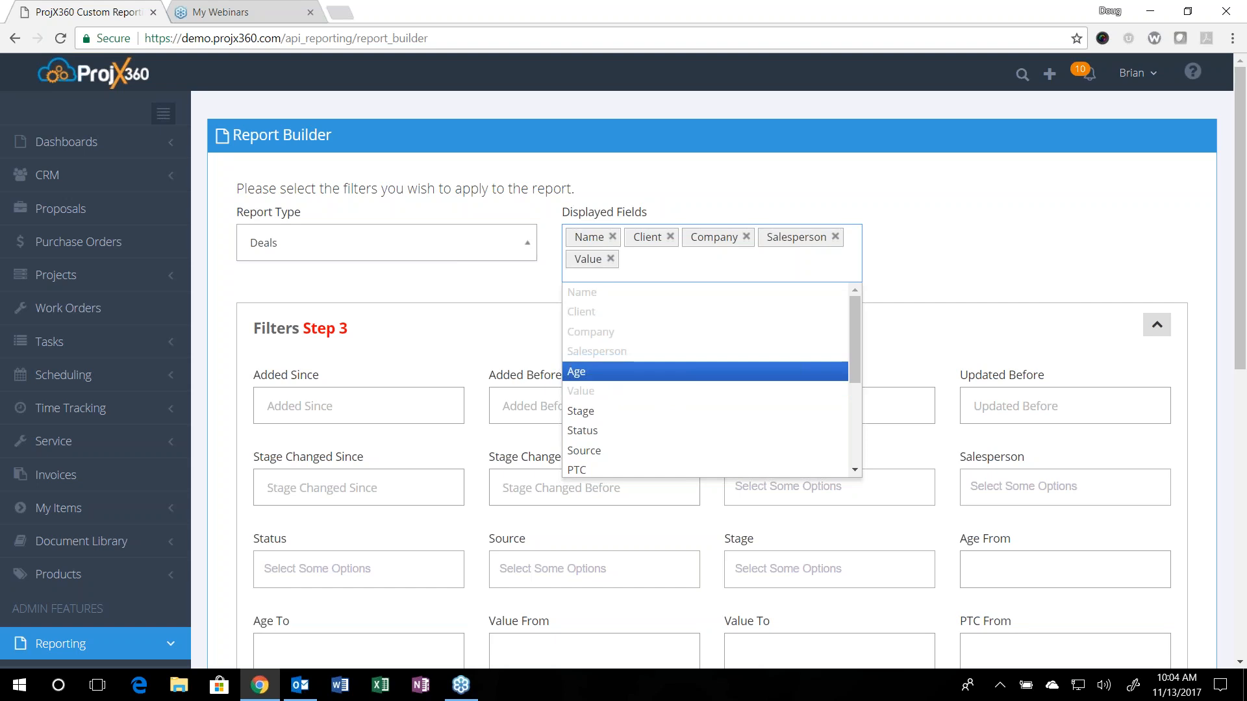
{"action": "left_click", "coordinate": [604, 371]}
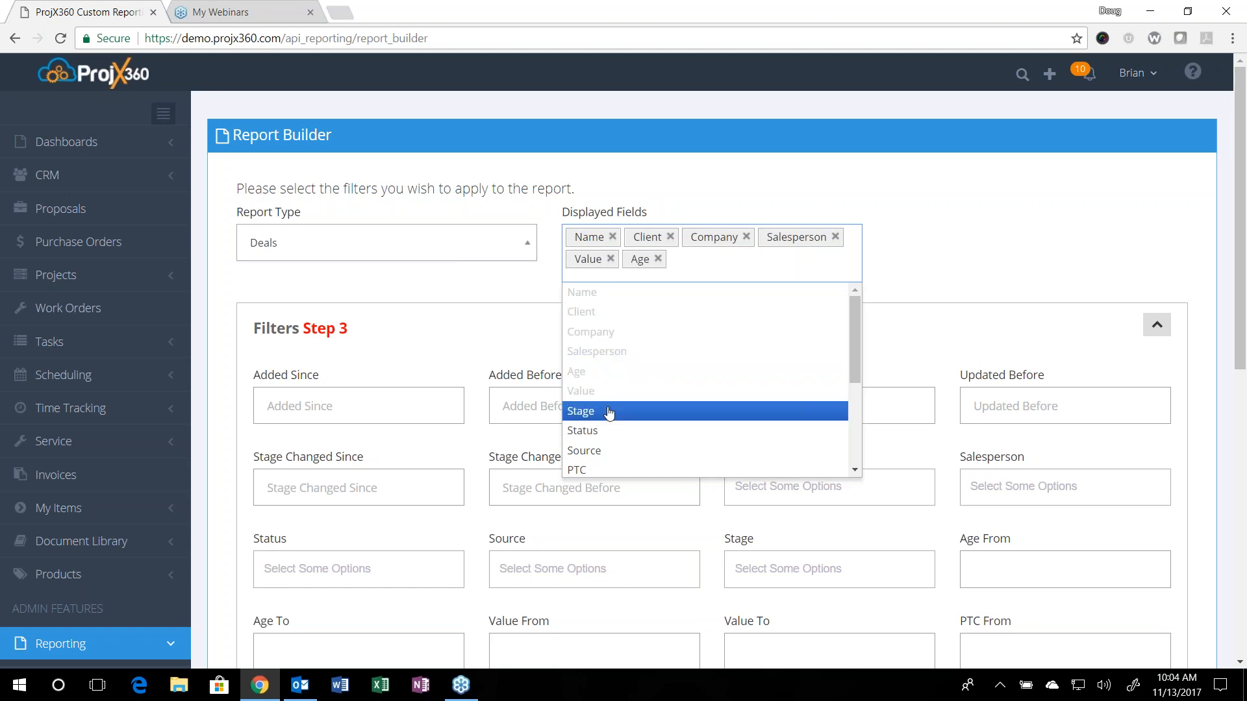
{"action": "left_click", "coordinate": [607, 414]}
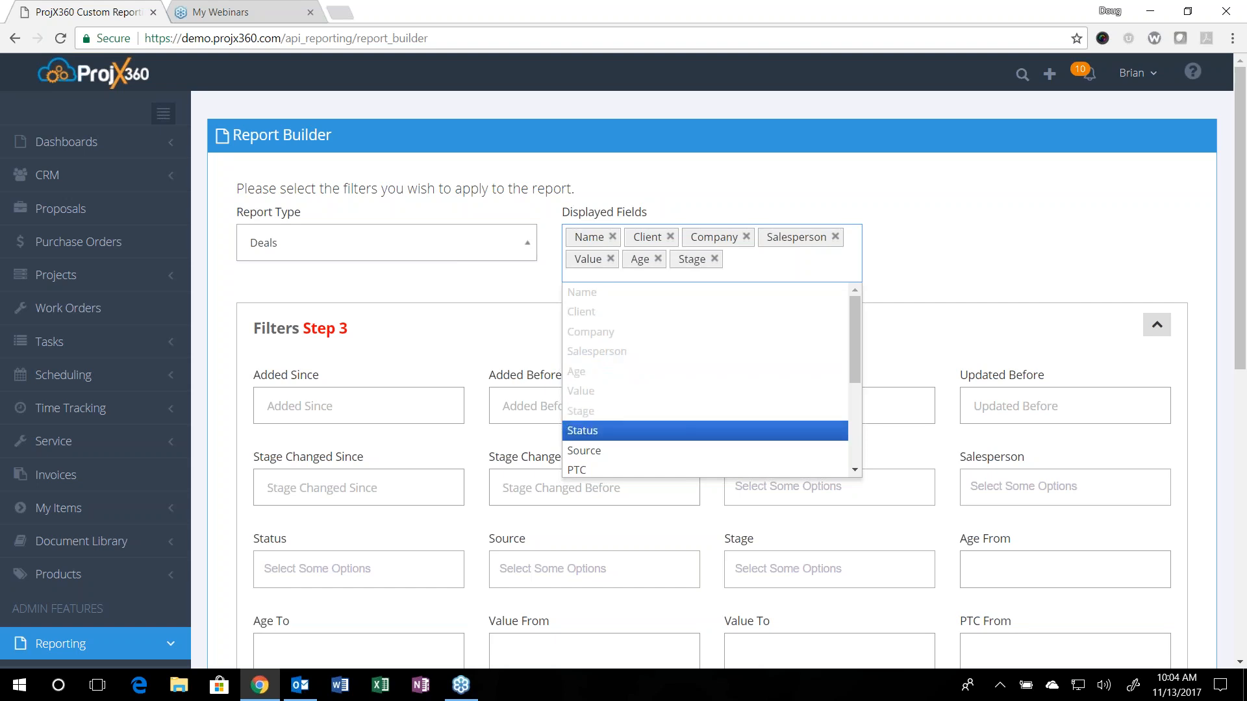
{"action": "left_click", "coordinate": [608, 431]}
{"action": "left_click", "coordinate": [609, 450]}
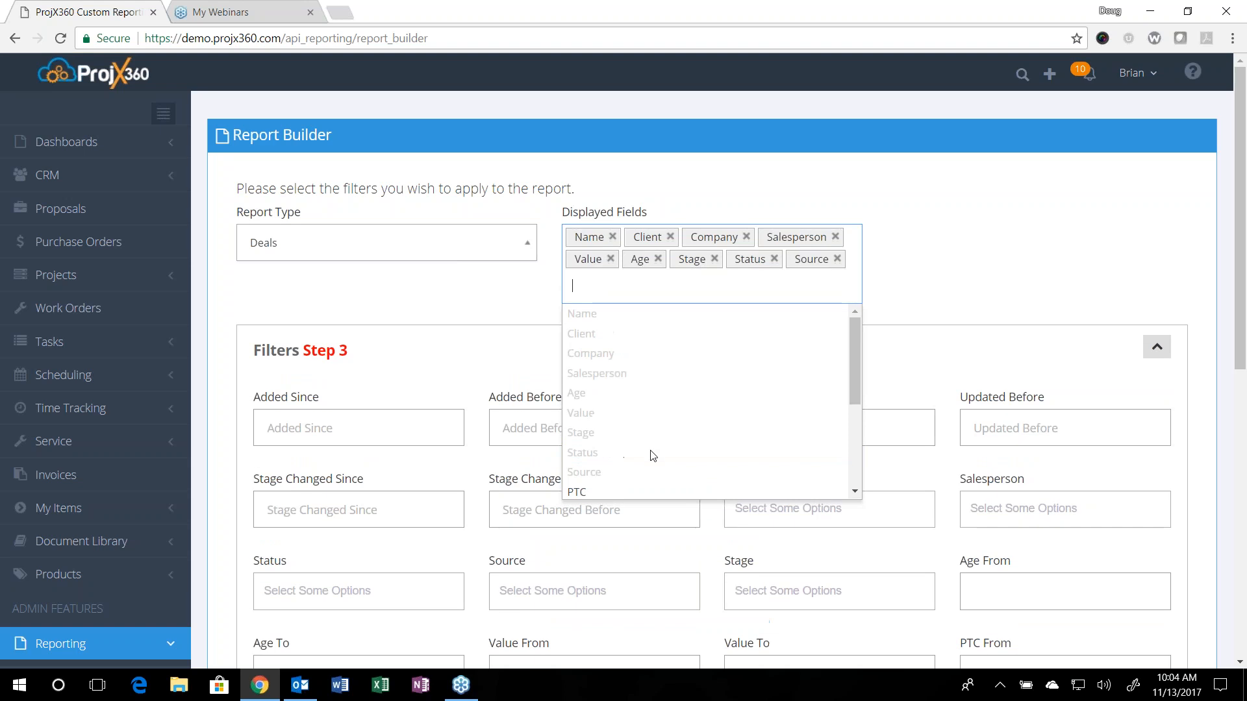
Step: Add Expected Close, Created Date and Updated Date to complete the displayed fields
{"action": "scroll", "coordinate": [751, 479], "scroll_direction": "down", "scroll_amount": 3}
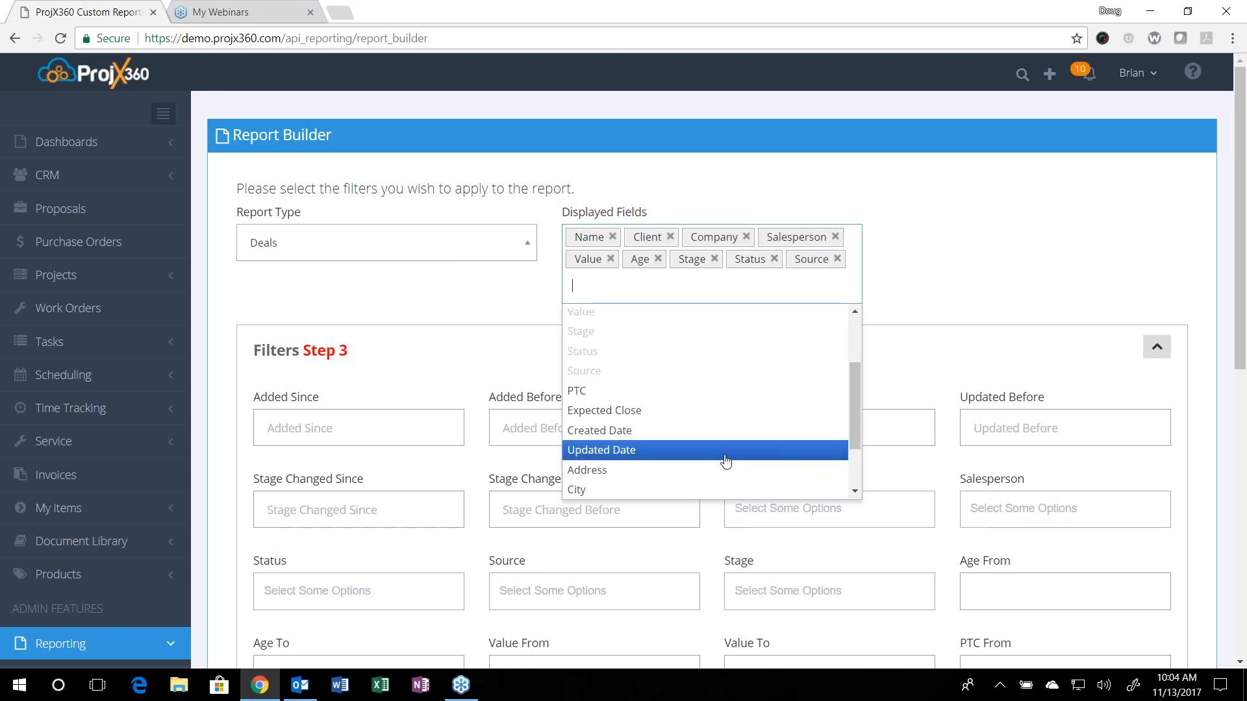
{"action": "left_click", "coordinate": [654, 417]}
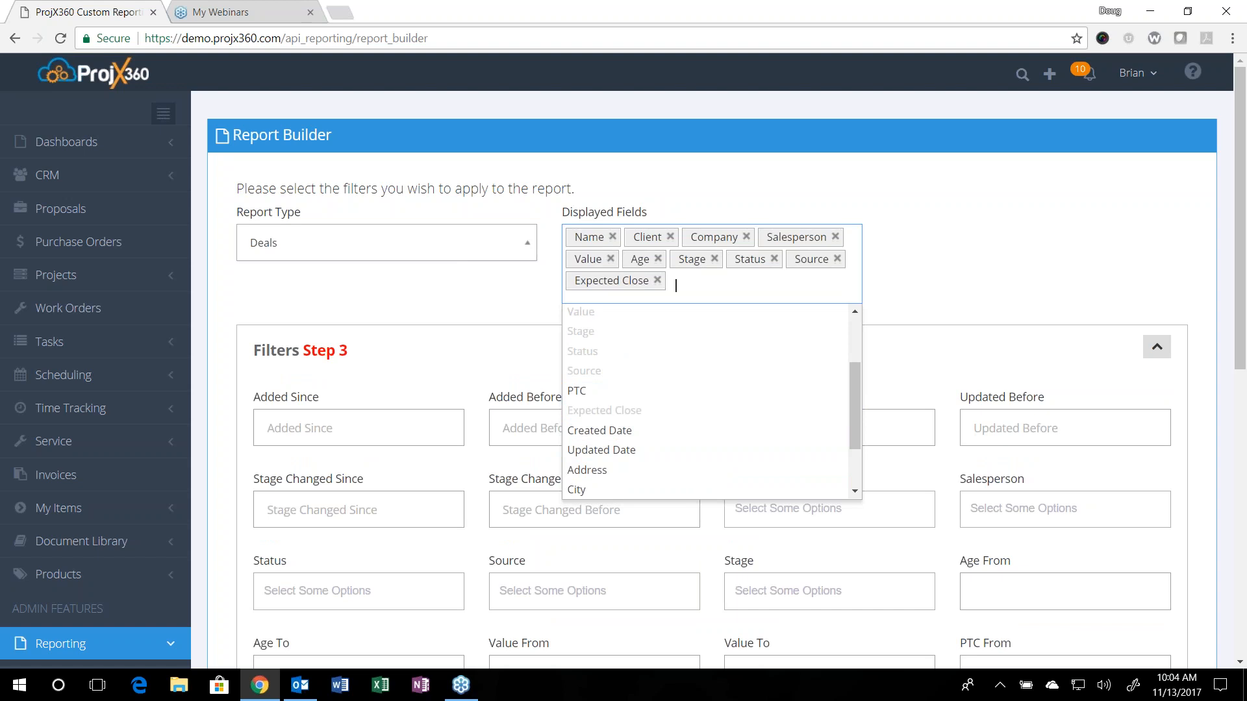
{"action": "left_click", "coordinate": [653, 432]}
{"action": "left_click", "coordinate": [651, 455]}
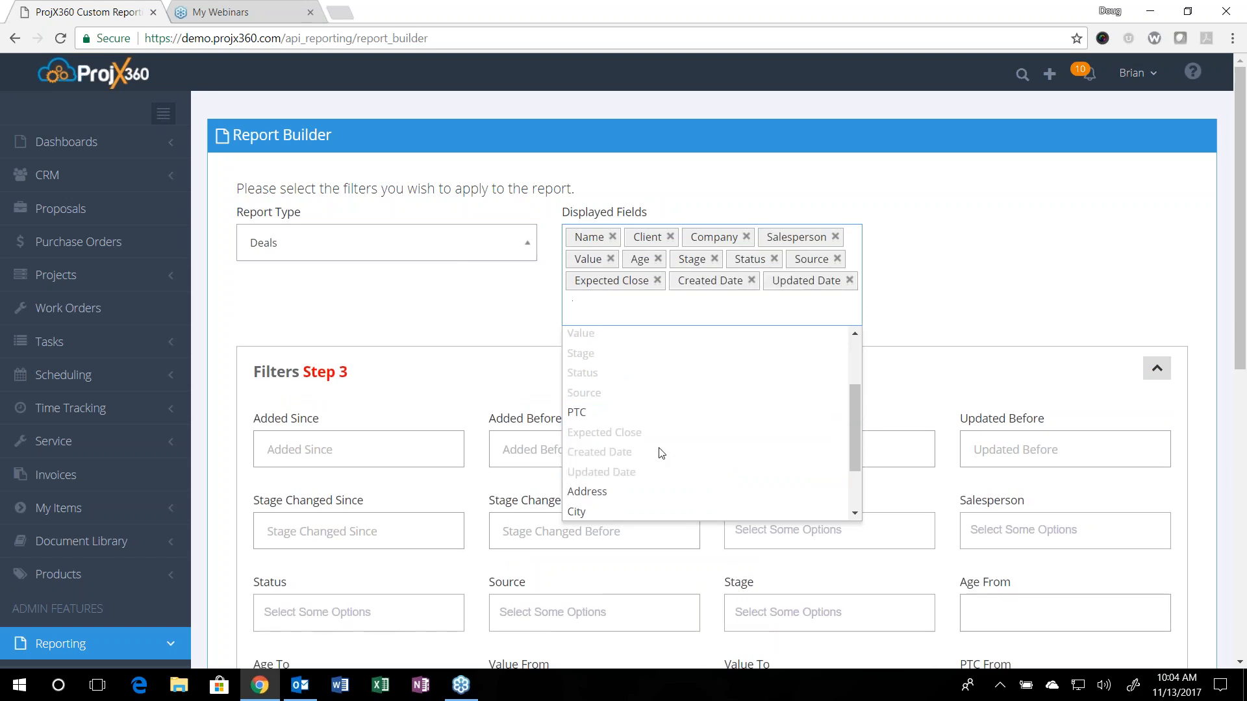
{"action": "left_click", "coordinate": [983, 293]}
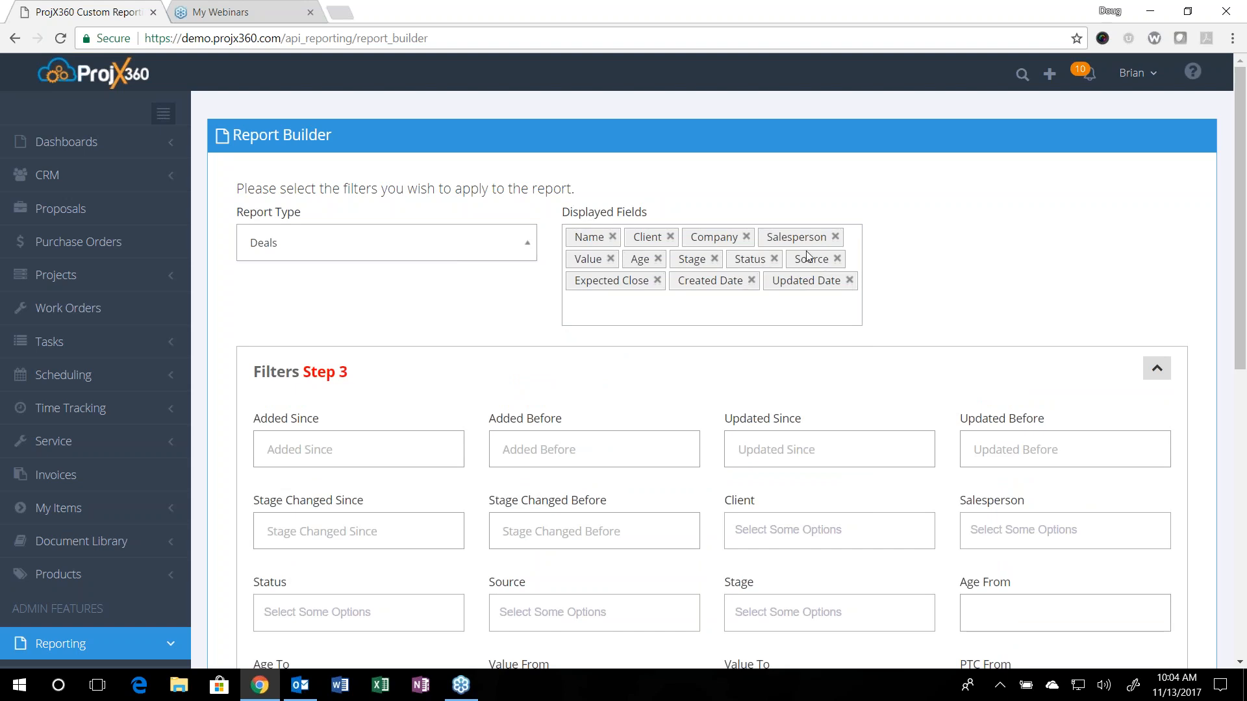
Step: Filter the deals report to records added since 8/1/2017
{"action": "scroll", "coordinate": [822, 343], "scroll_direction": "down", "scroll_amount": 3}
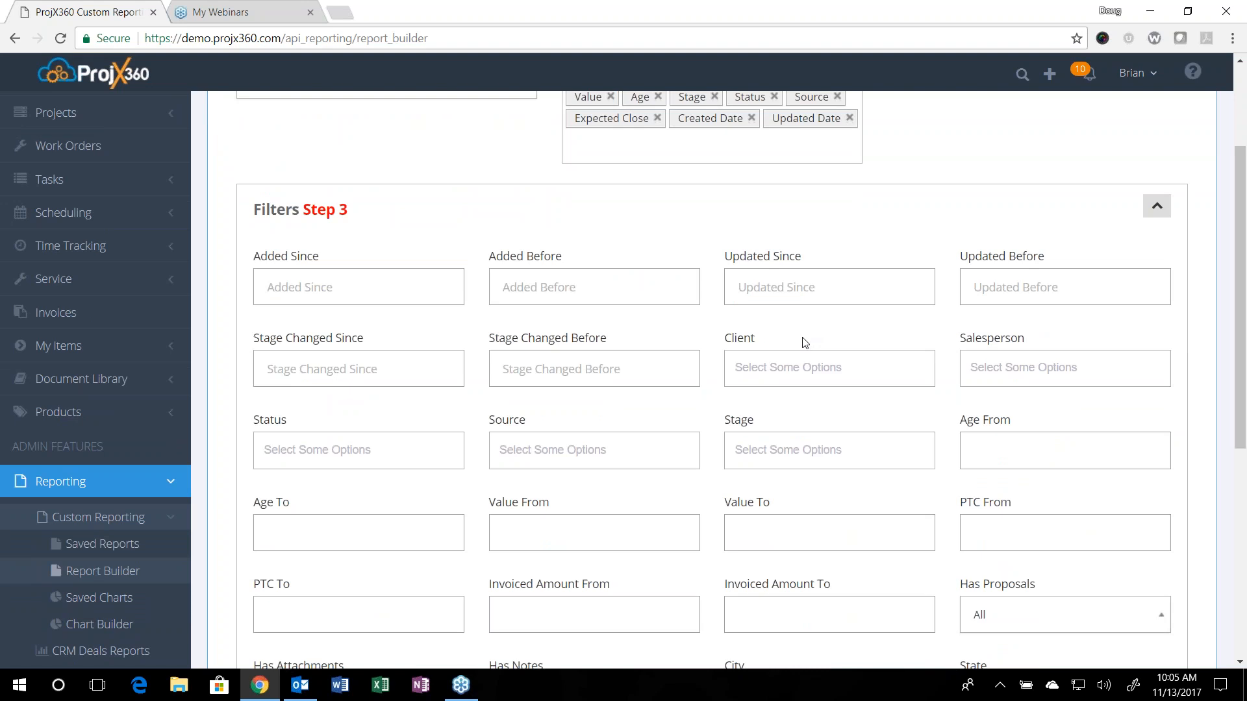
{"action": "scroll", "coordinate": [662, 289], "scroll_direction": "down", "scroll_amount": 1}
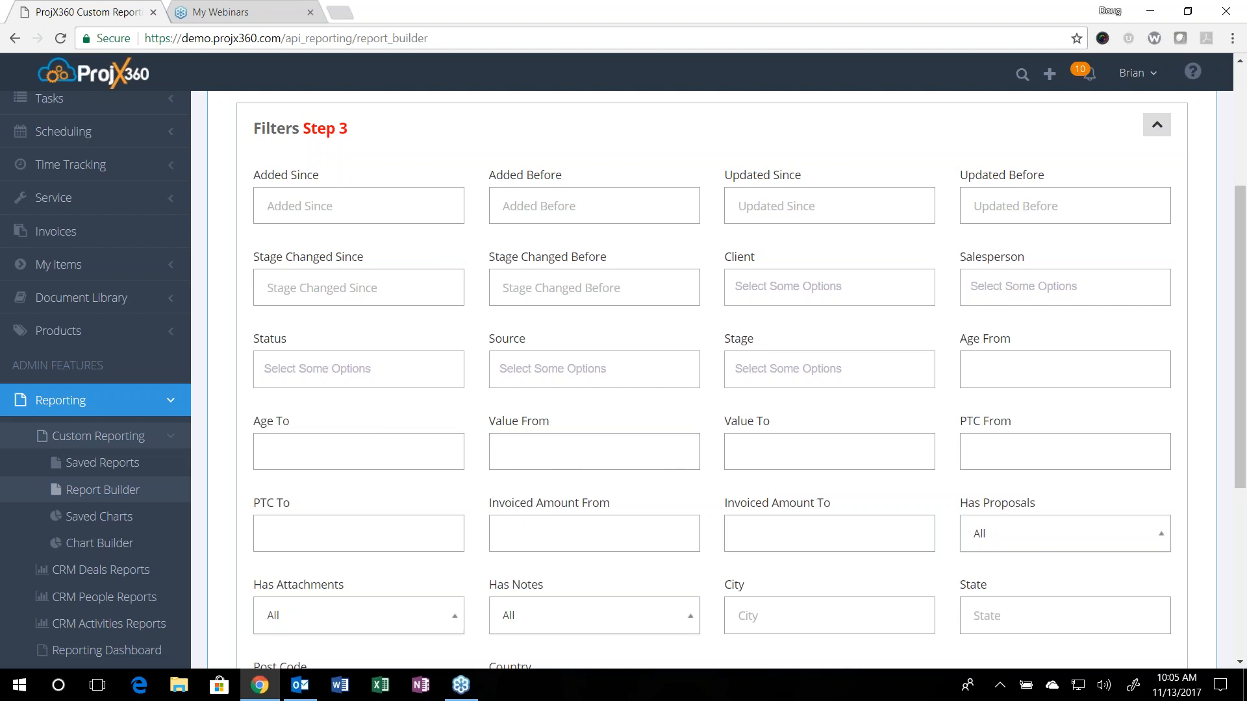
{"action": "scroll", "coordinate": [890, 455], "scroll_direction": "down", "scroll_amount": 1}
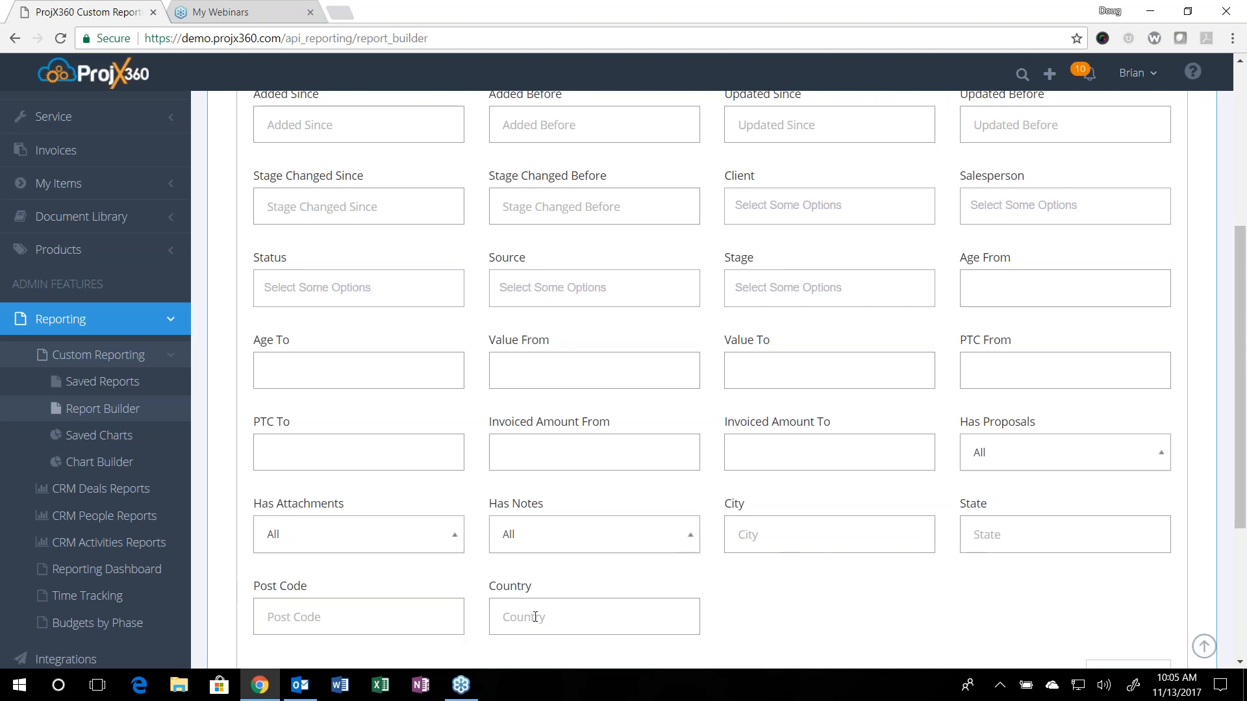
{"action": "scroll", "coordinate": [601, 606], "scroll_direction": "up", "scroll_amount": 3}
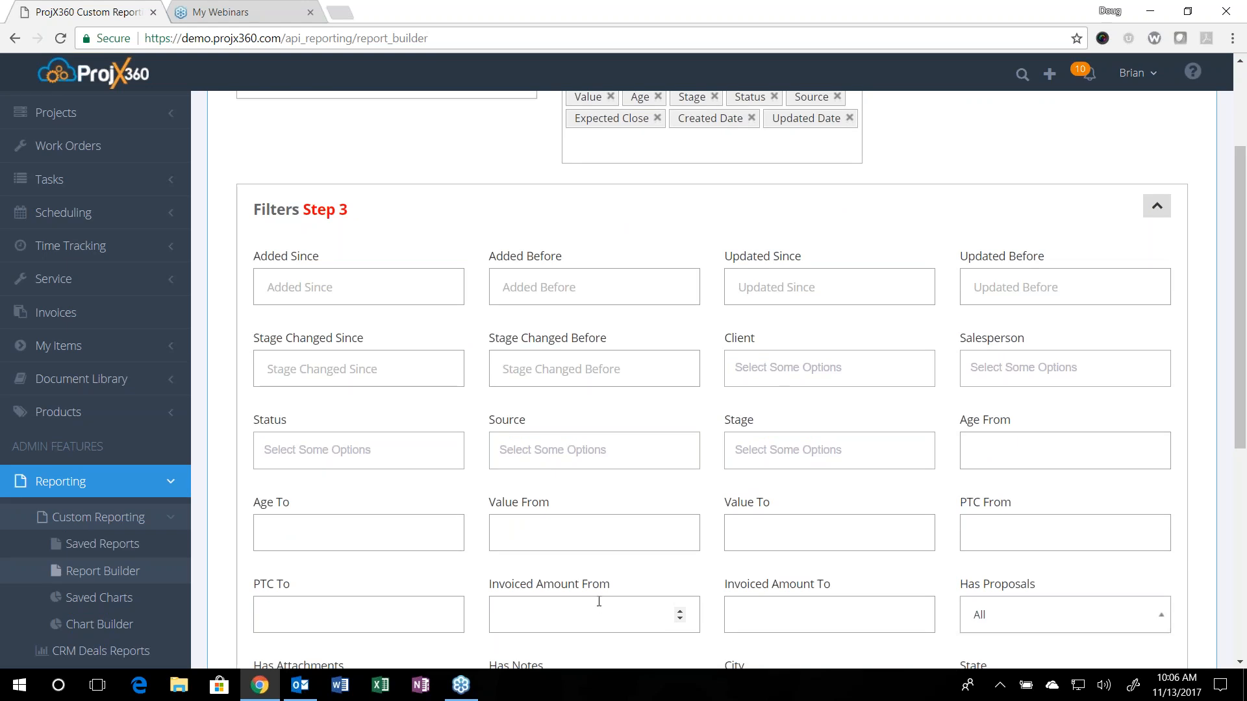
{"action": "left_click", "coordinate": [349, 293]}
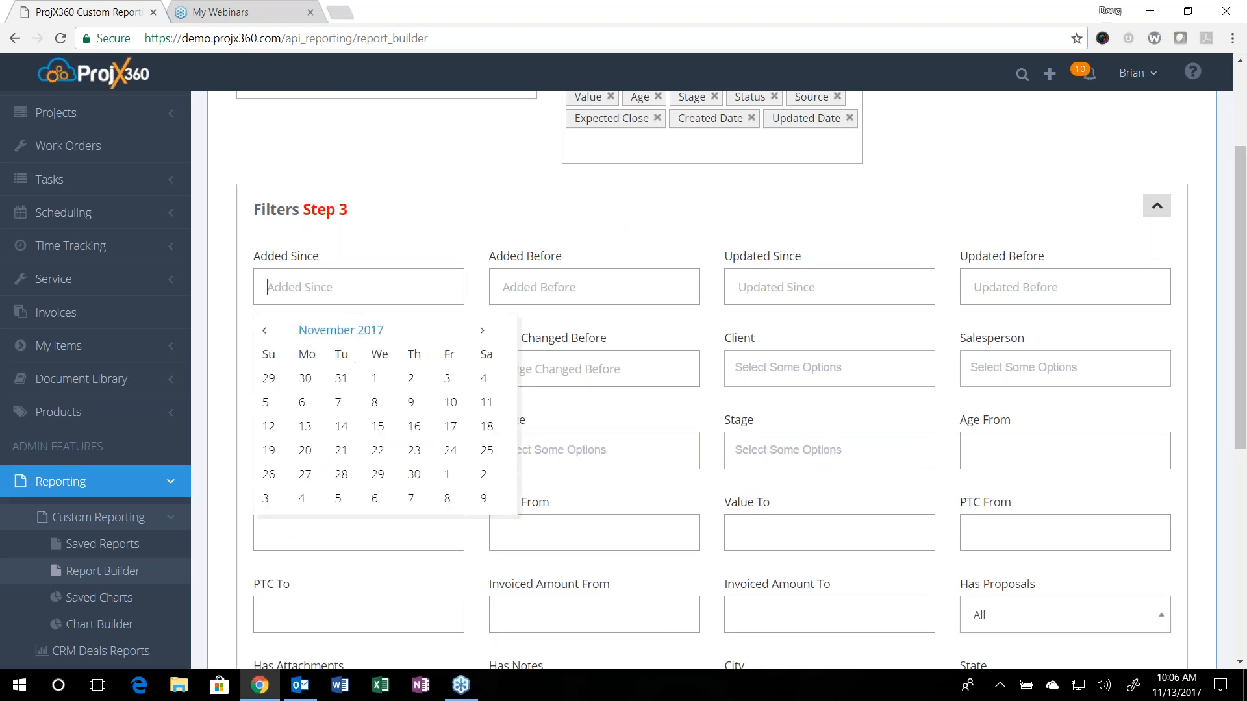
{"action": "left_click", "coordinate": [265, 332]}
{"action": "left_click", "coordinate": [266, 332]}
{"action": "left_click", "coordinate": [265, 332]}
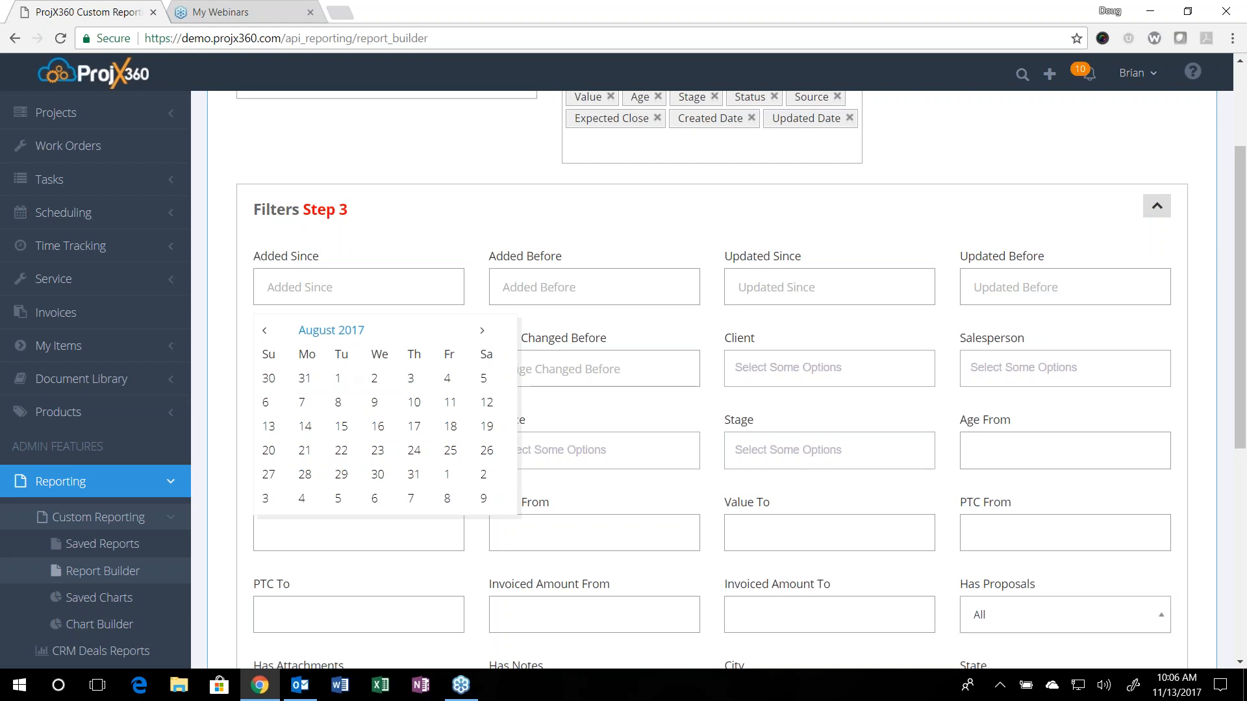
{"action": "left_click", "coordinate": [338, 379]}
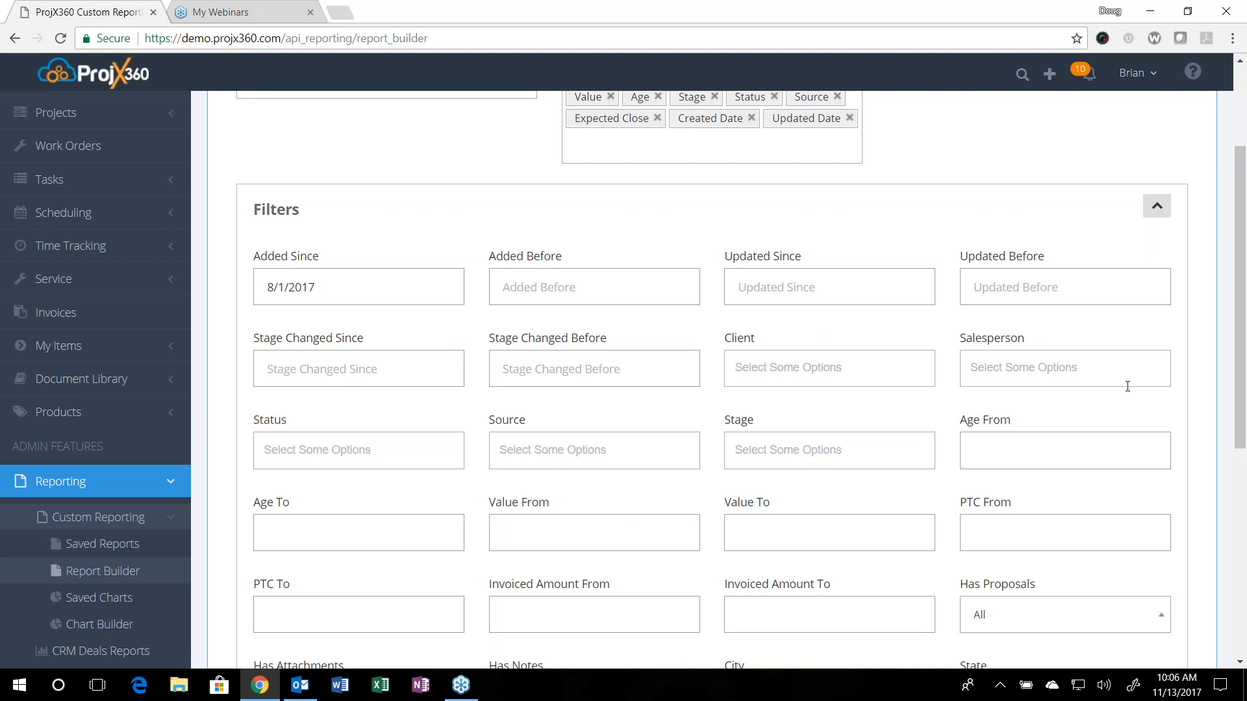
Step: Set the Salesperson filter to the first, second and last people in its list
{"action": "left_click", "coordinate": [1055, 371]}
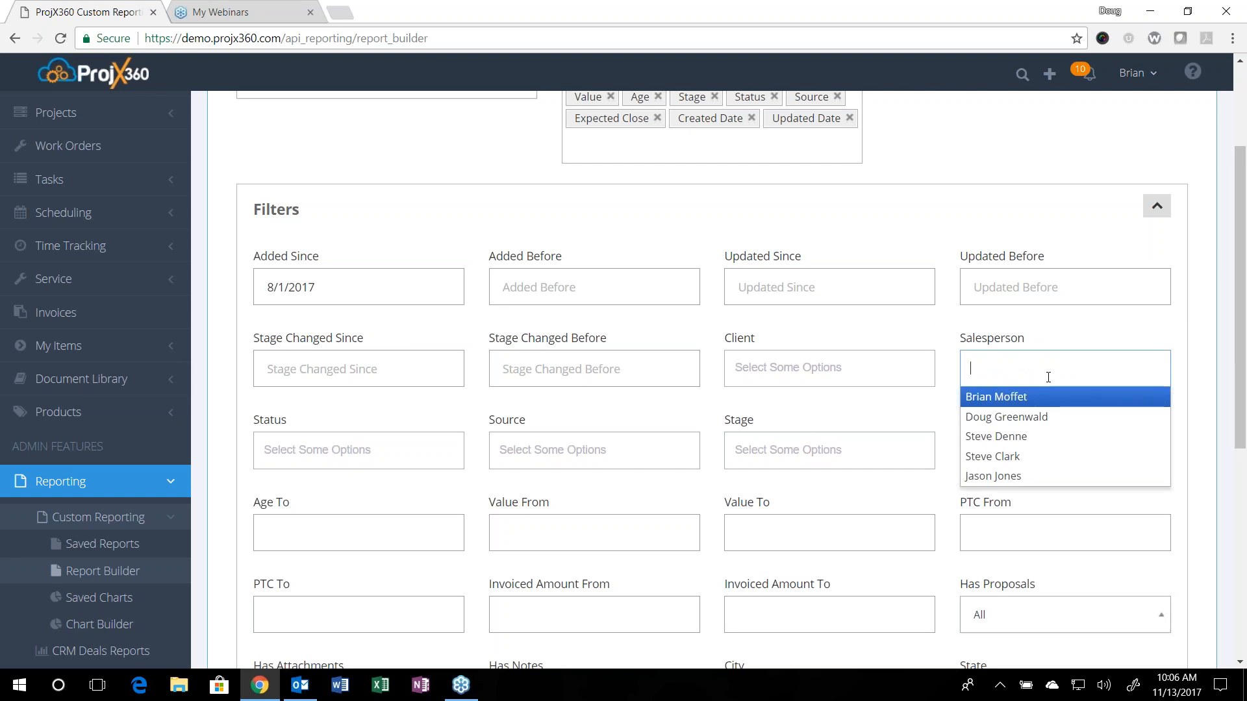
{"action": "key", "text": "Return"}
{"action": "key", "text": "Return"}
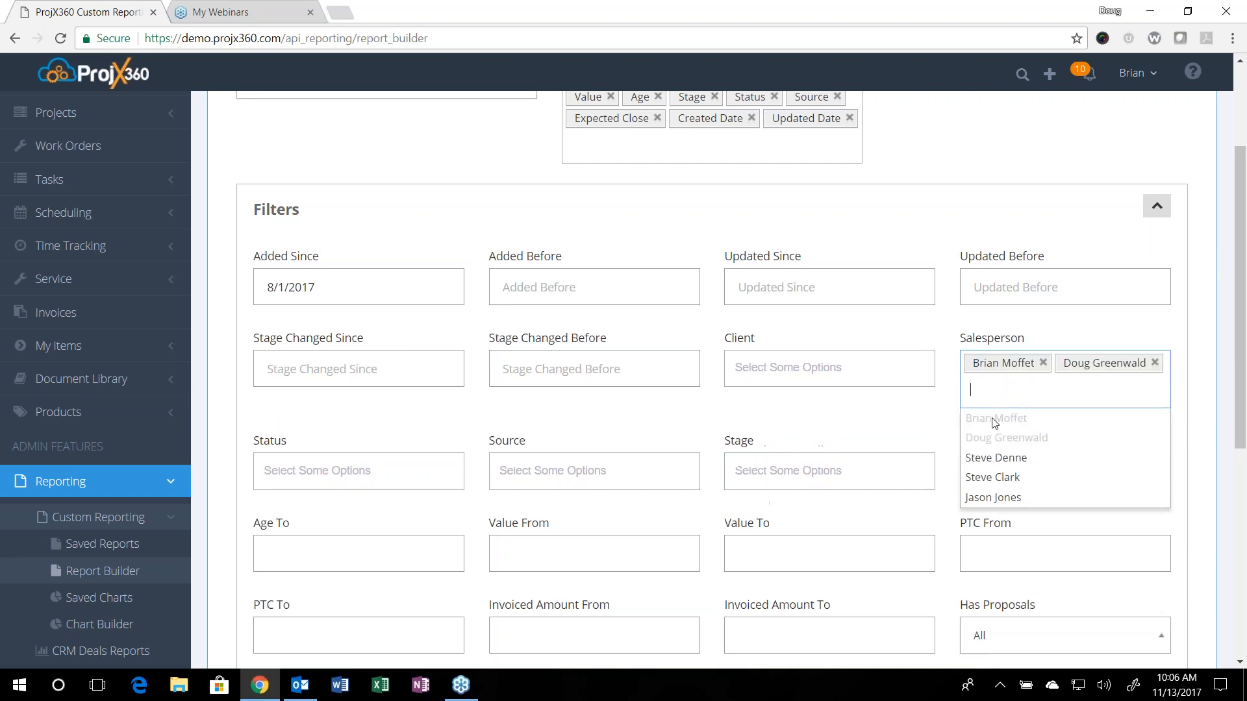
{"action": "left_click", "coordinate": [1028, 498]}
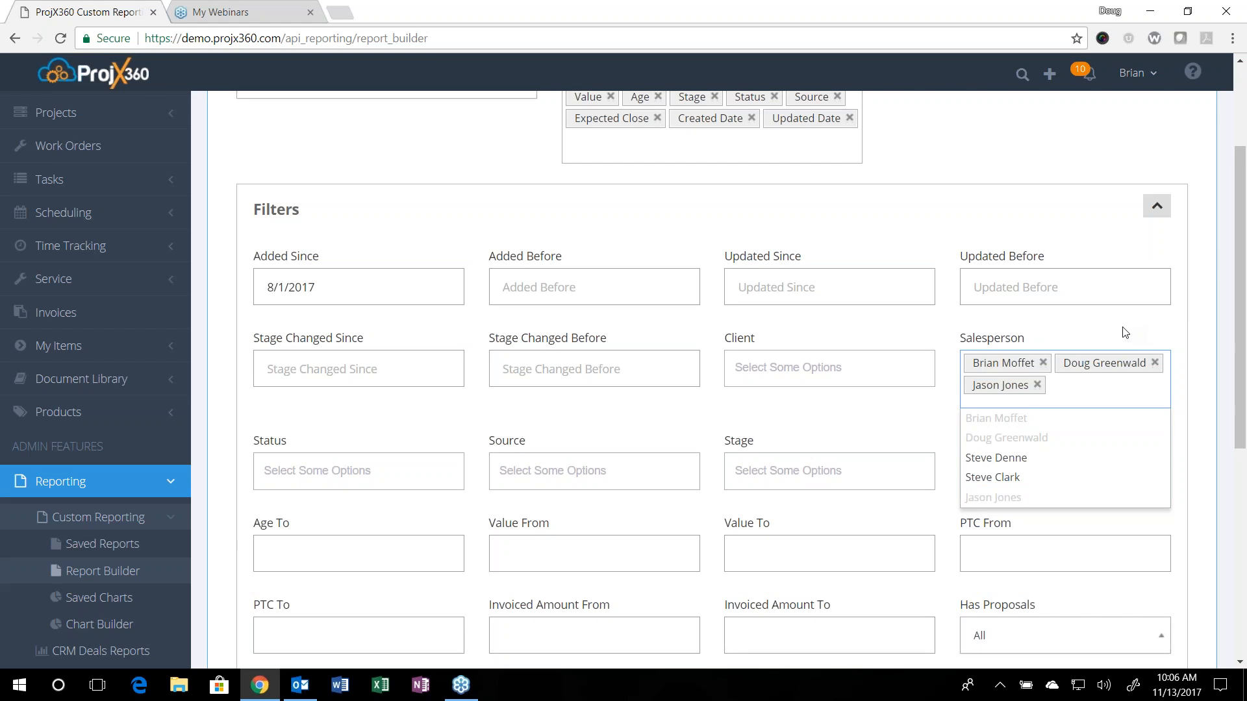
Step: Set the Stage filter to Qualified, Request for Information, Presentation and Negotiation
{"action": "scroll", "coordinate": [654, 450], "scroll_direction": "down", "scroll_amount": 1}
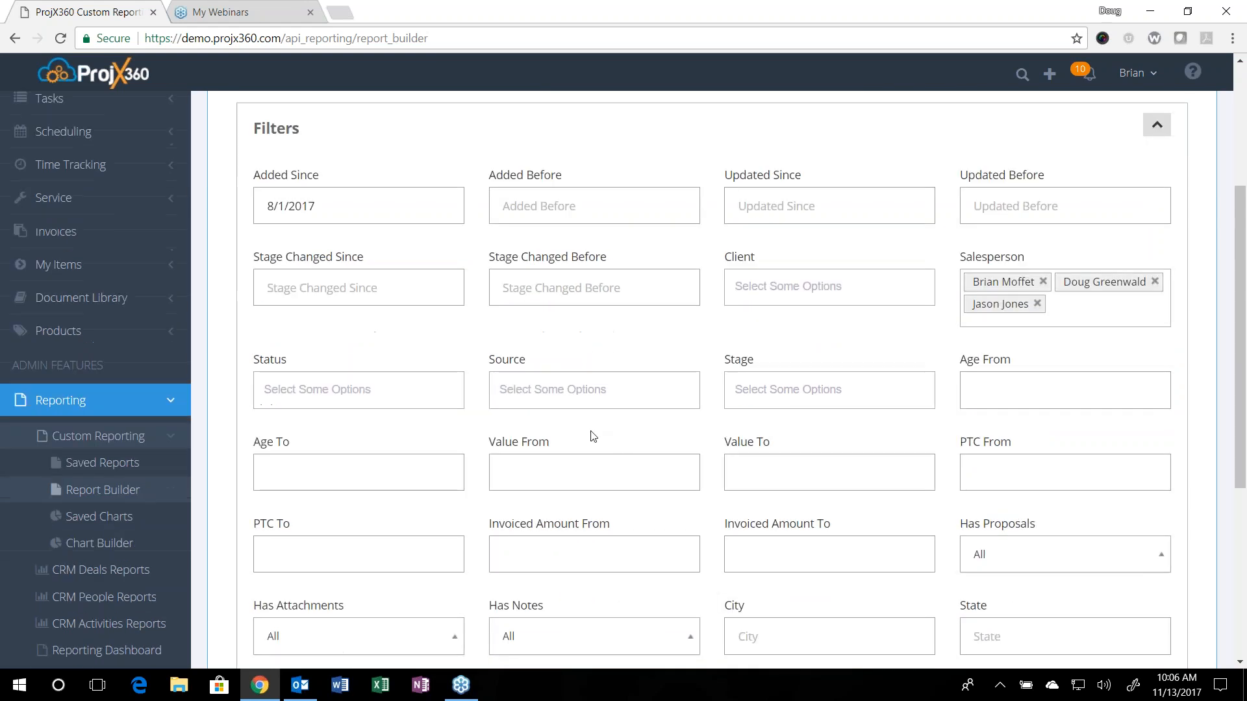
{"action": "left_click", "coordinate": [526, 378]}
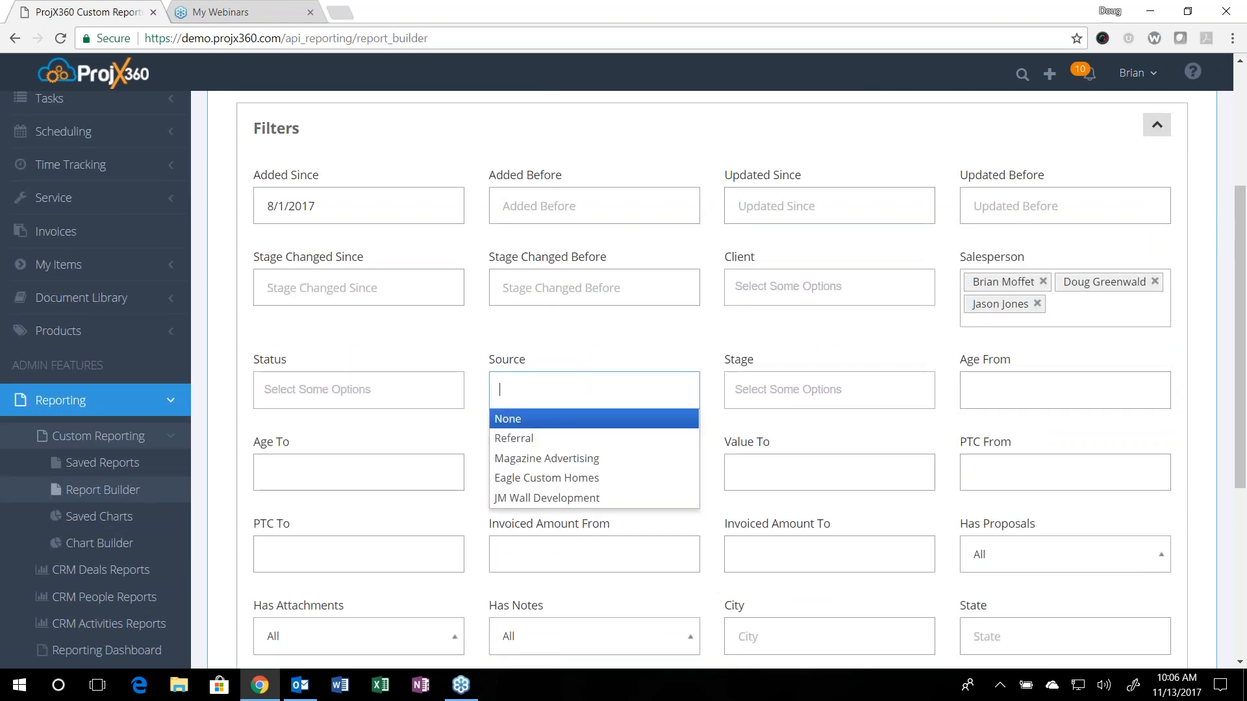
{"action": "left_click", "coordinate": [783, 403]}
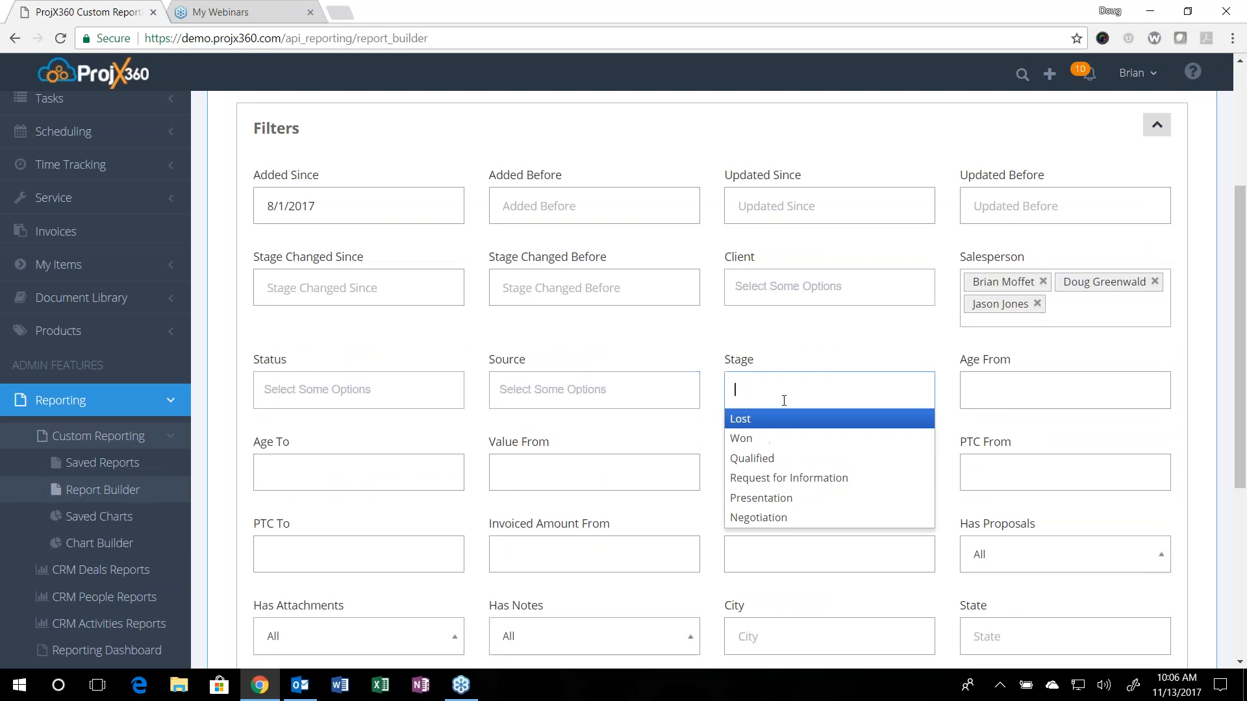
{"action": "left_click", "coordinate": [798, 459]}
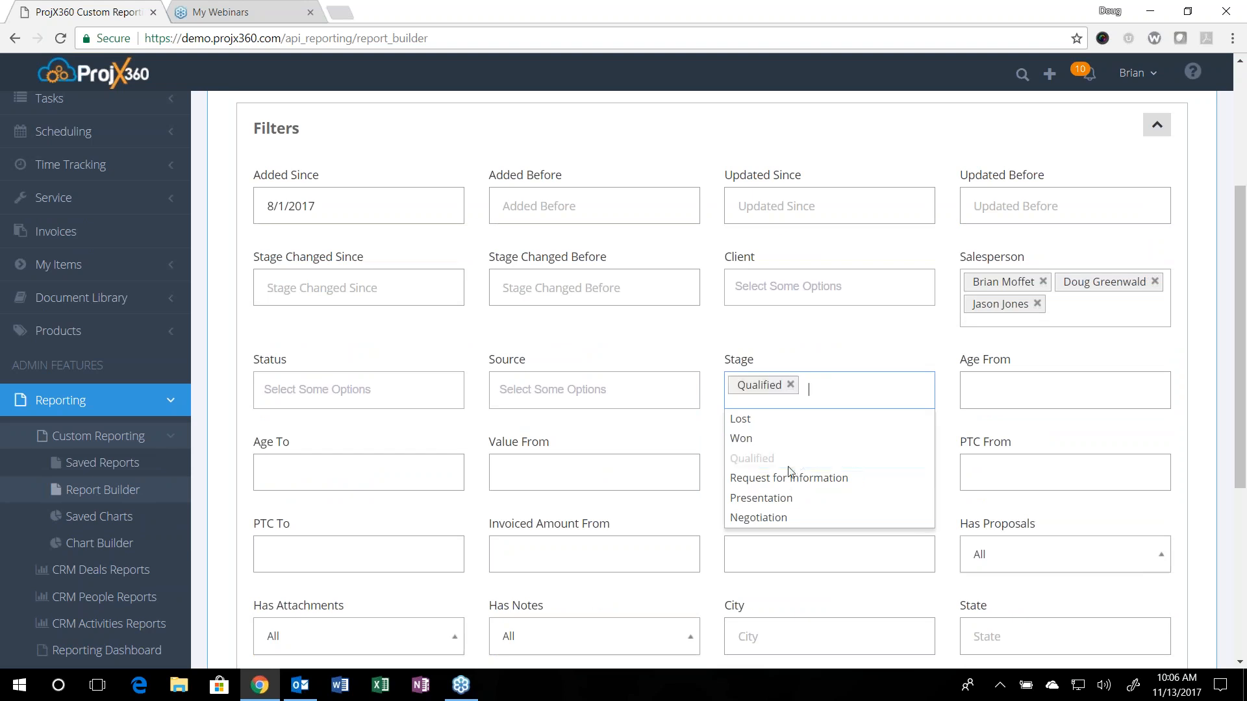
{"action": "left_click", "coordinate": [794, 479]}
{"action": "left_click", "coordinate": [784, 527]}
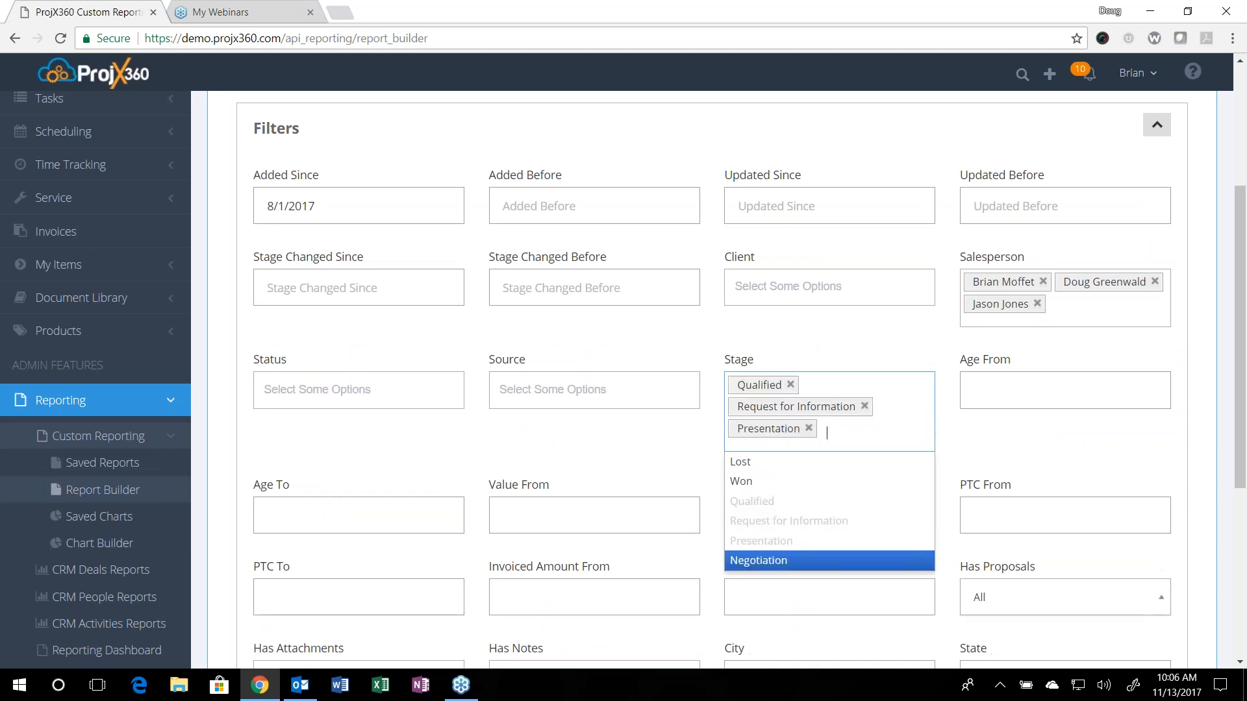
{"action": "left_click", "coordinate": [782, 560]}
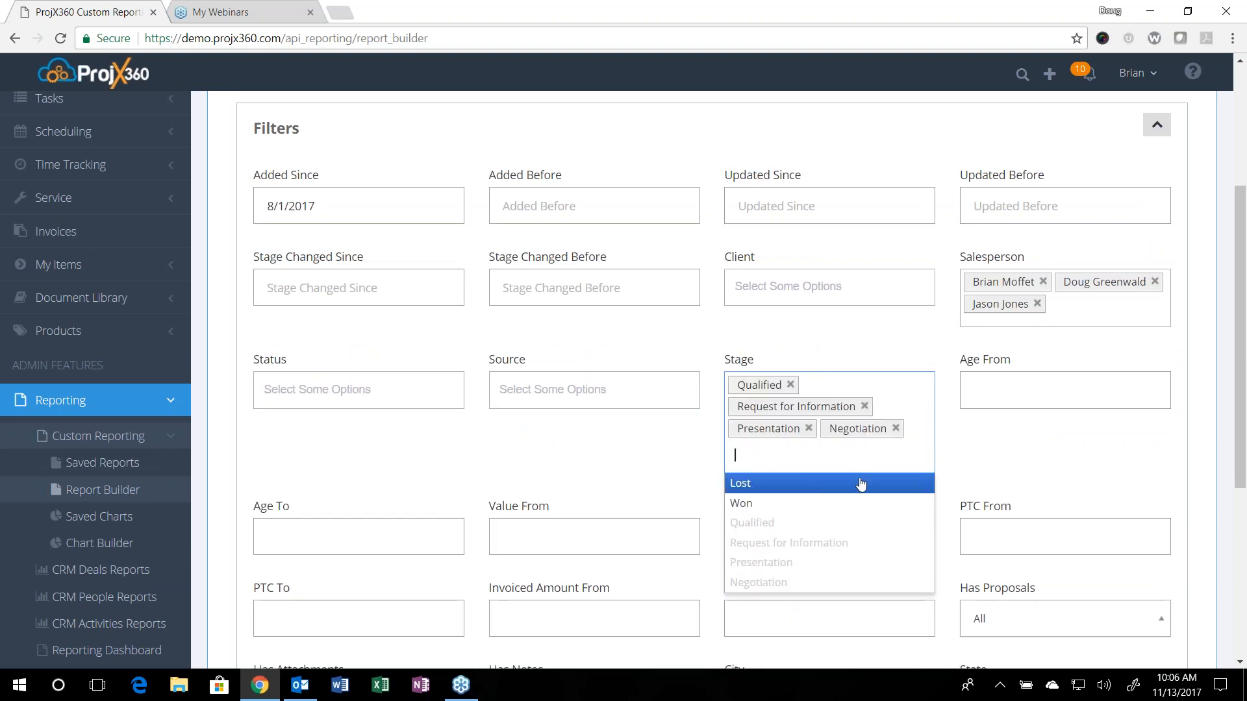
Step: Generate the deals report with the chosen displayed fields and filters
{"action": "scroll", "coordinate": [1085, 451], "scroll_direction": "down", "scroll_amount": 3}
{"action": "scroll", "coordinate": [1039, 481], "scroll_direction": "down", "scroll_amount": 3}
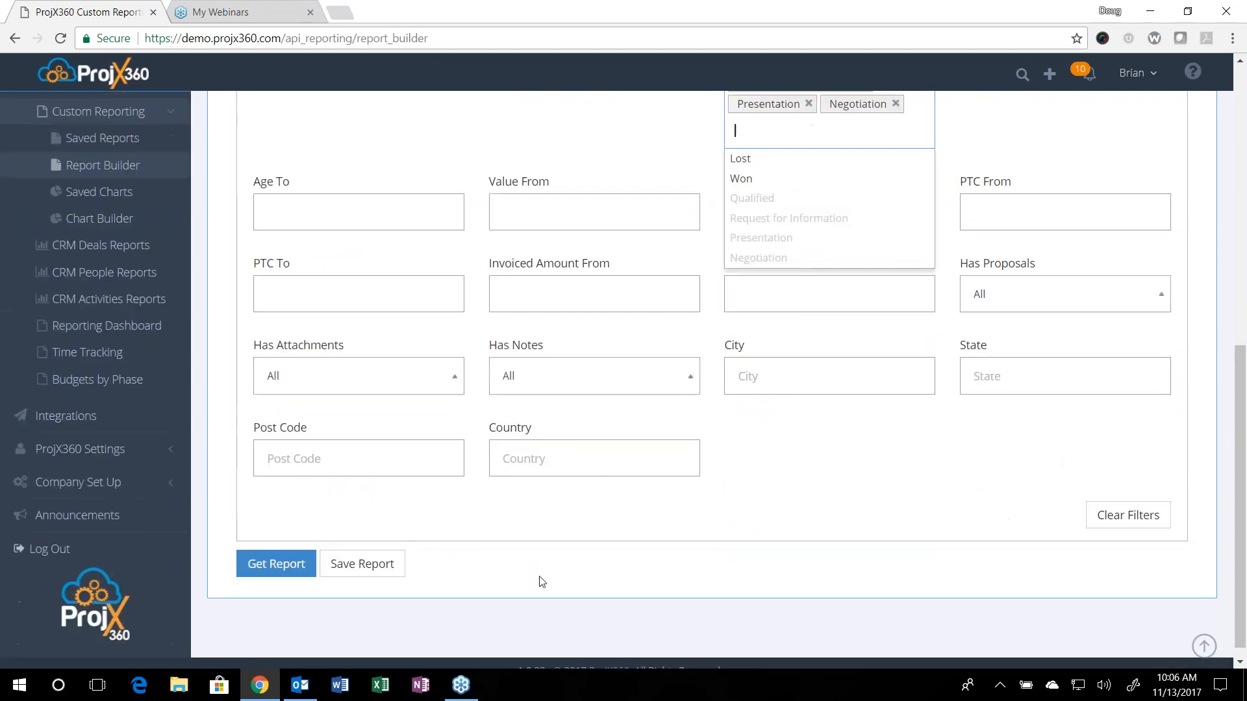
{"action": "left_click", "coordinate": [278, 567]}
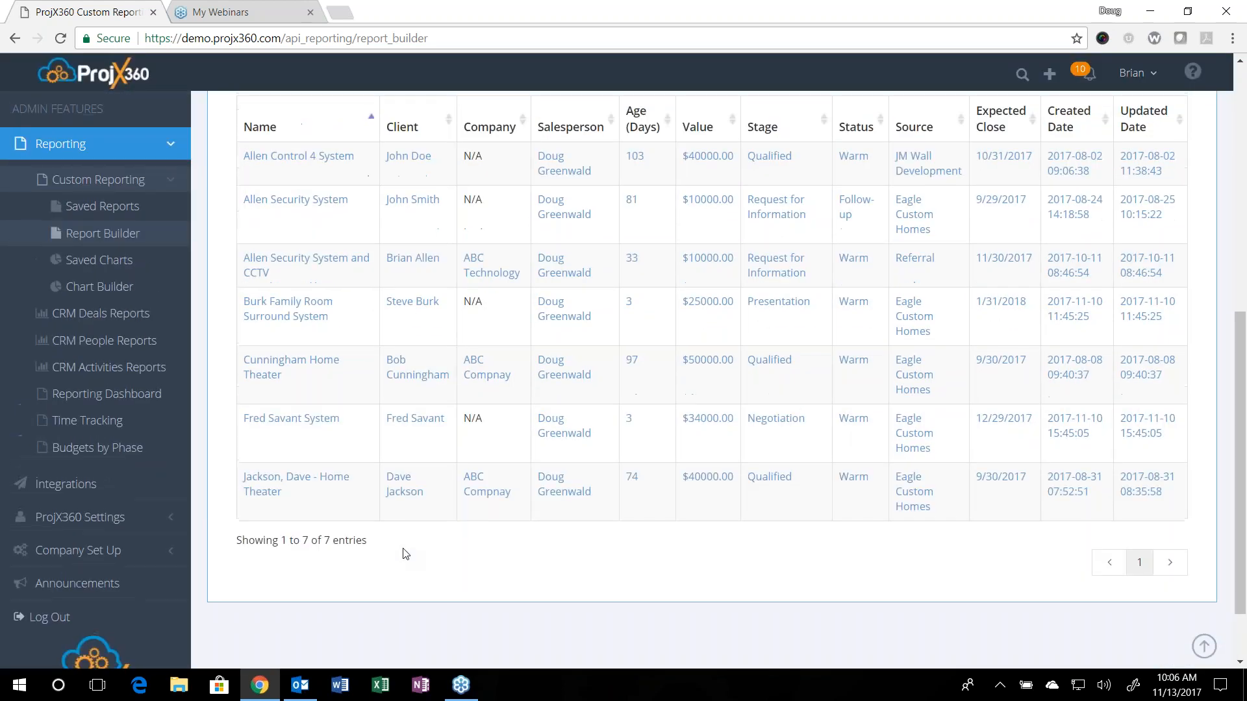
Step: Sort the report results by Salesperson and look through the sorted rows
{"action": "scroll", "coordinate": [405, 554], "scroll_direction": "up", "scroll_amount": 3}
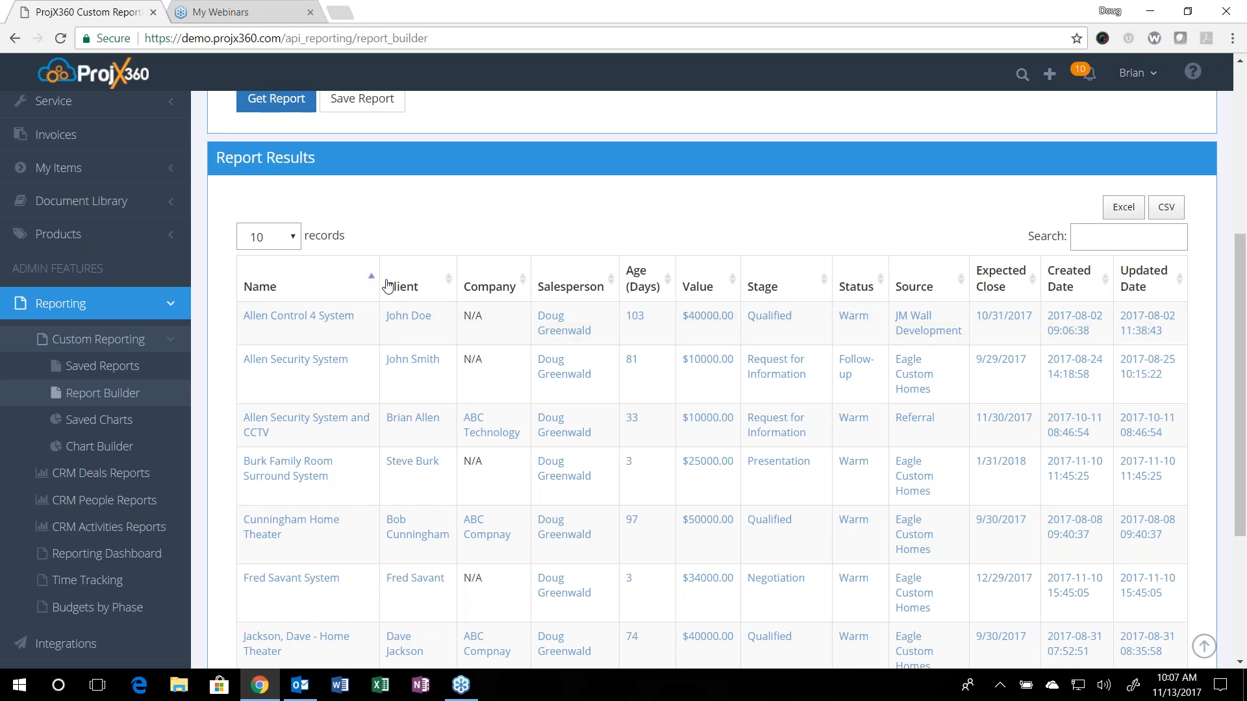
{"action": "left_click", "coordinate": [551, 292]}
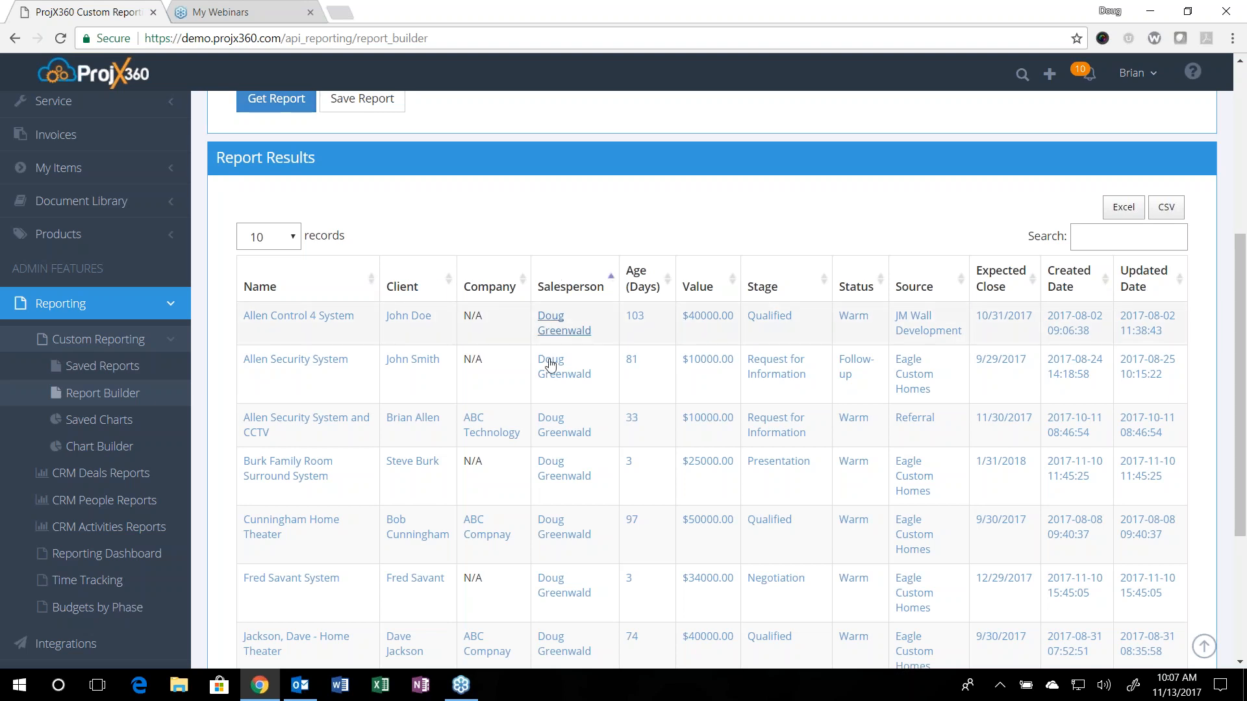
{"action": "scroll", "coordinate": [572, 514], "scroll_direction": "down", "scroll_amount": 3}
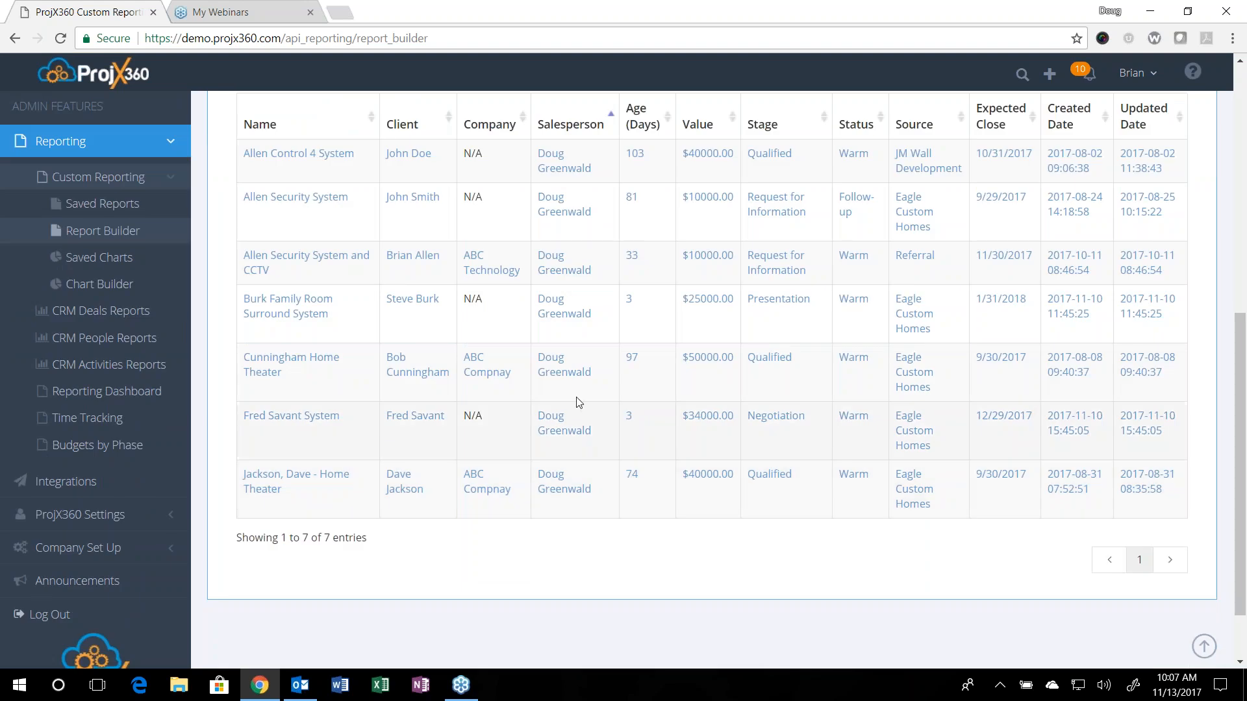
{"action": "scroll", "coordinate": [576, 404], "scroll_direction": "up", "scroll_amount": 3}
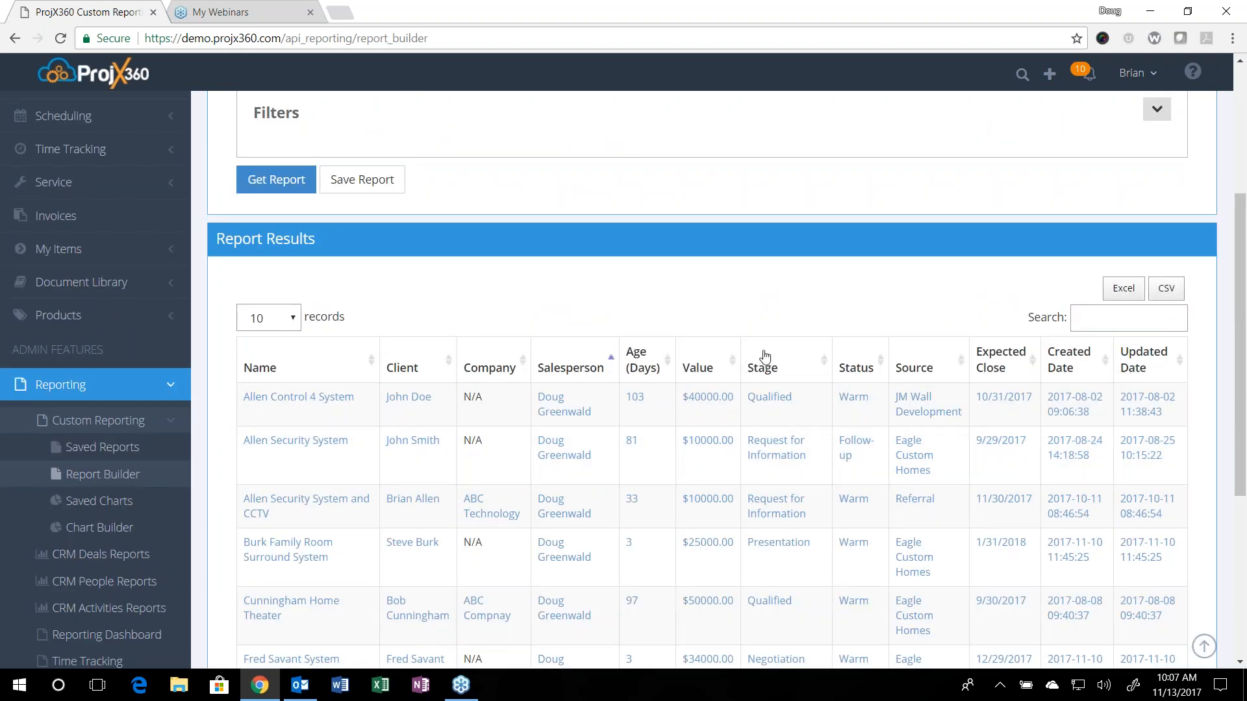
Step: Sort the report results by Source and look through the rows
{"action": "left_click", "coordinate": [926, 378]}
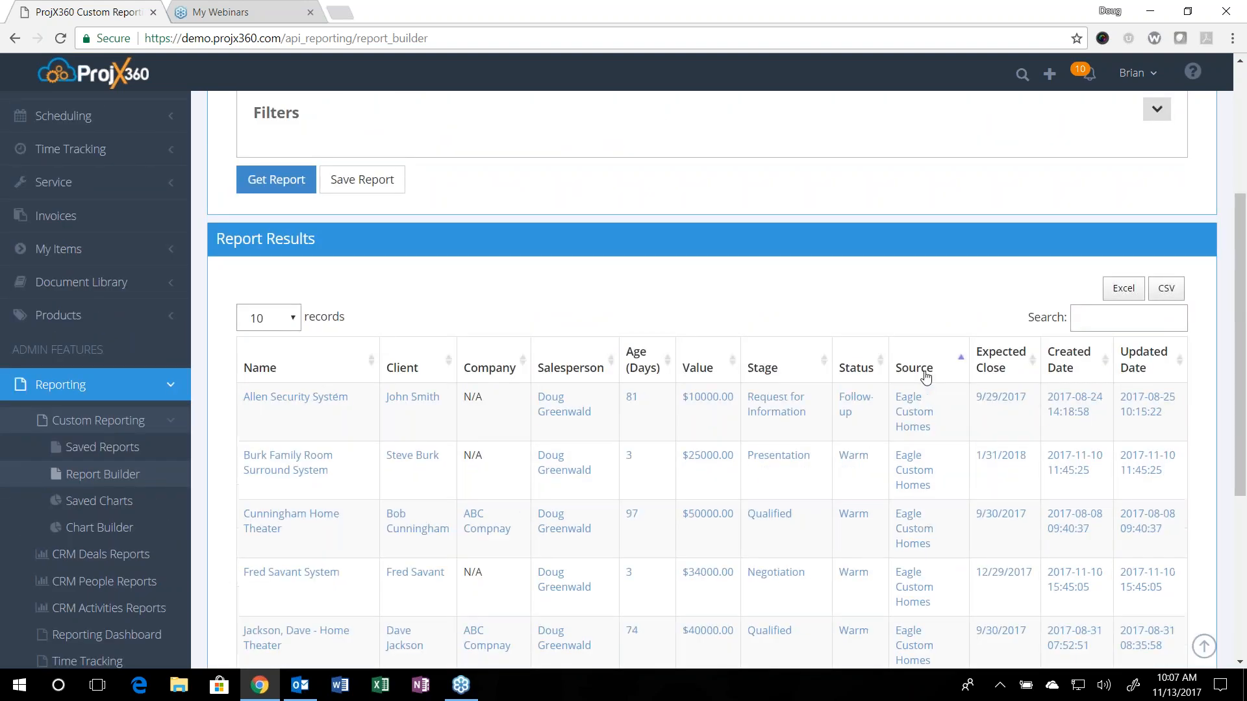
{"action": "scroll", "coordinate": [926, 378], "scroll_direction": "down", "scroll_amount": 2}
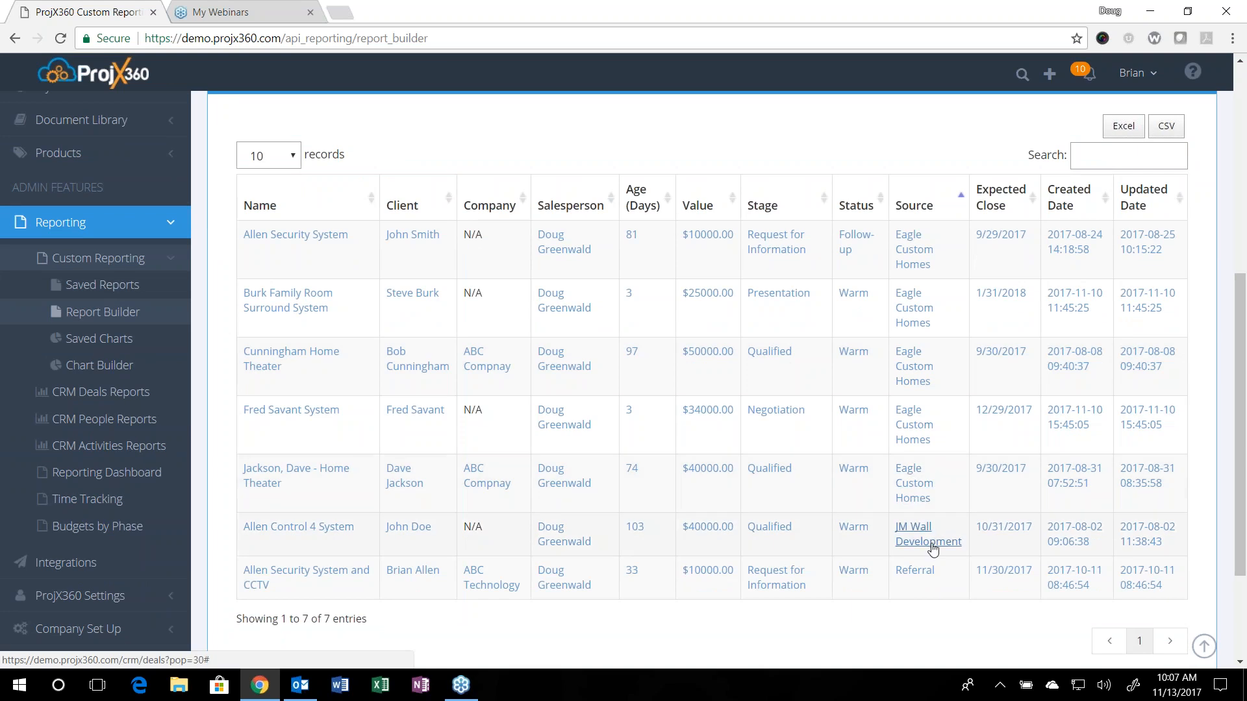
{"action": "scroll", "coordinate": [933, 550], "scroll_direction": "up", "scroll_amount": 2}
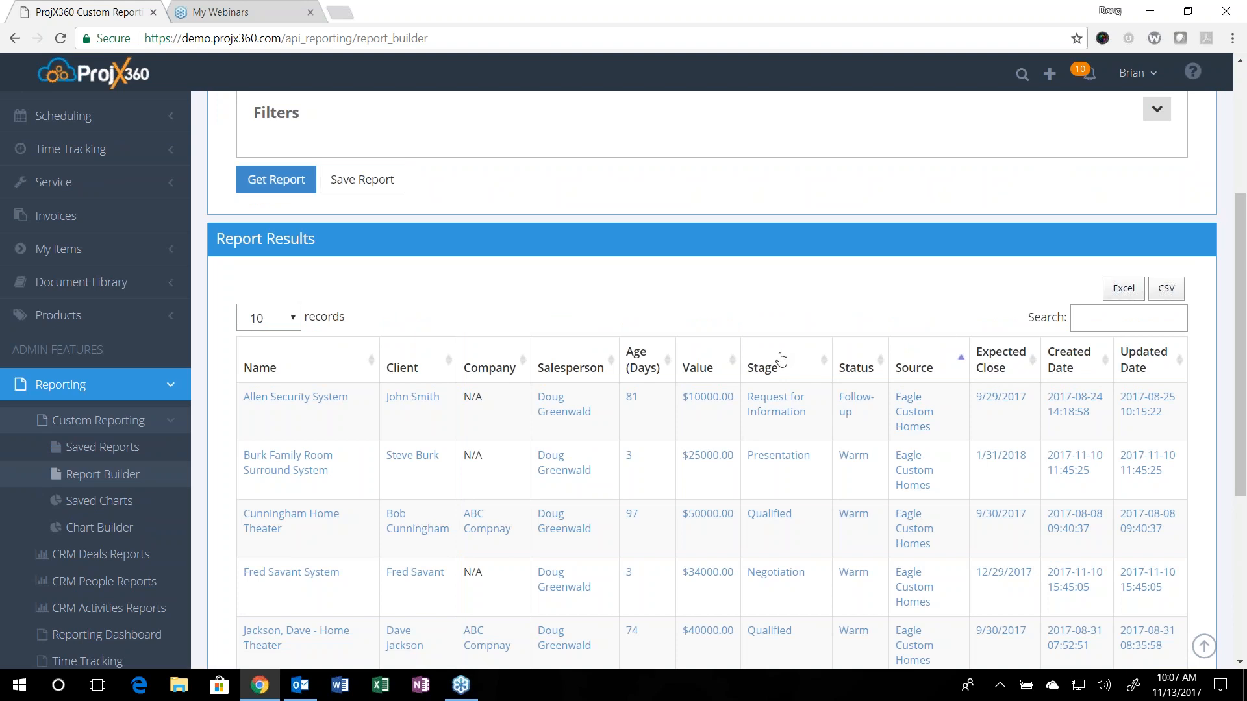
Step: Expand the report's filters to review the date, salesperson and stage criteria, and collapse them again
{"action": "scroll", "coordinate": [781, 359], "scroll_direction": "up", "scroll_amount": 3}
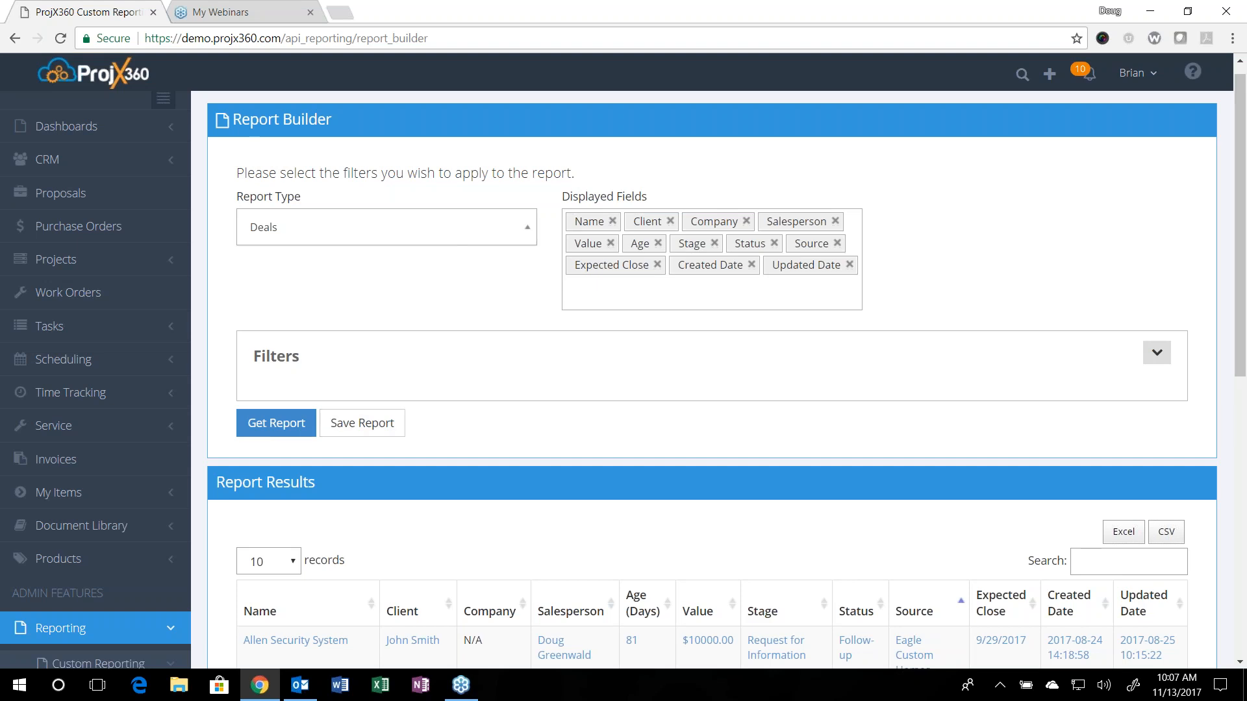
{"action": "left_click", "coordinate": [1156, 353]}
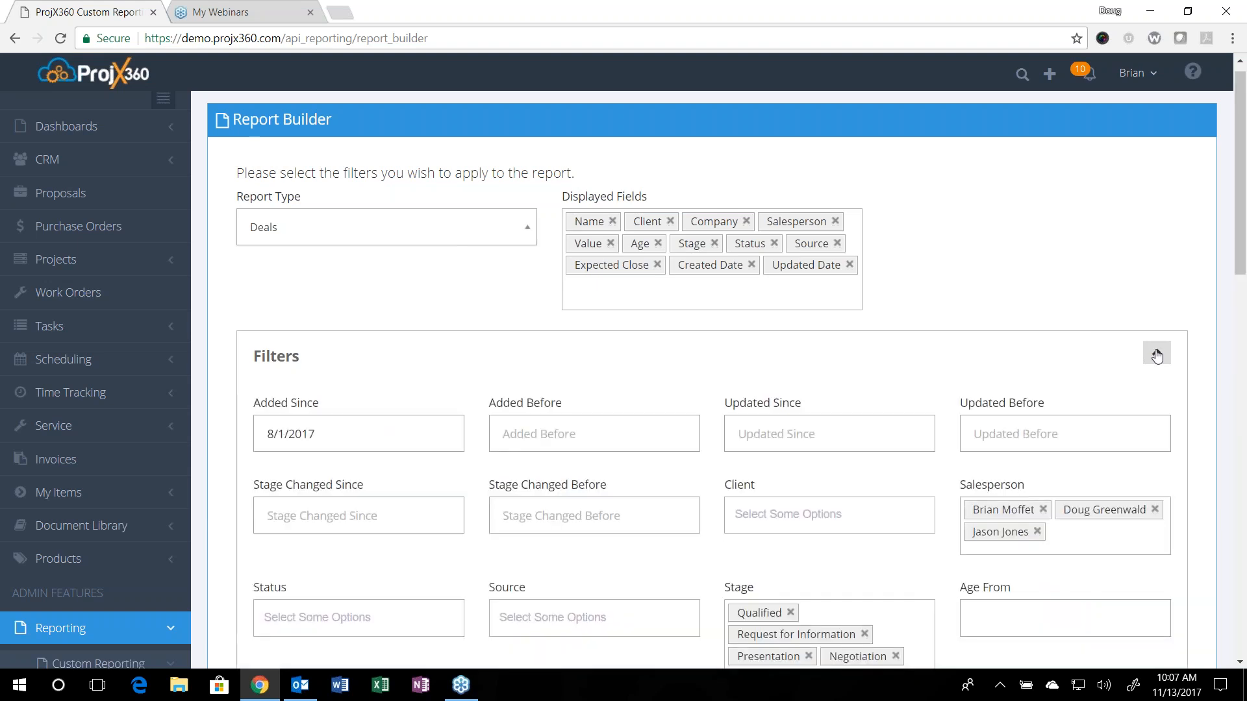
{"action": "scroll", "coordinate": [1133, 355], "scroll_direction": "down", "scroll_amount": 1}
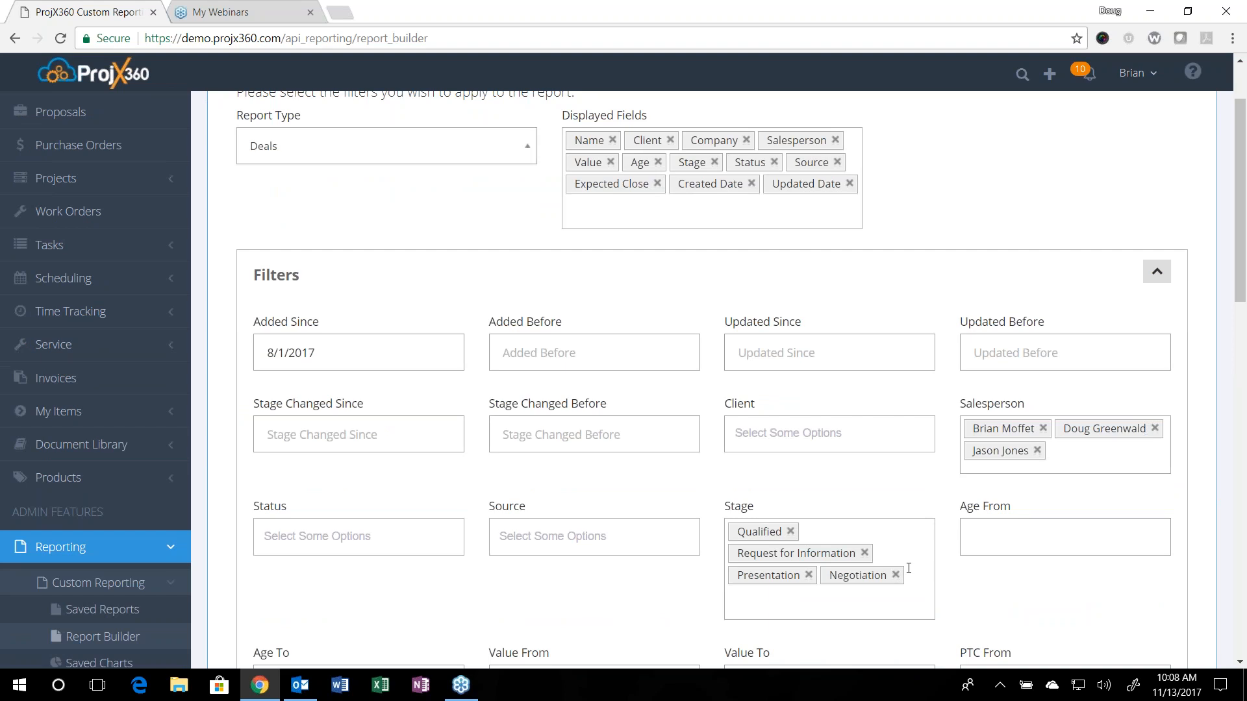
{"action": "left_click", "coordinate": [1158, 276]}
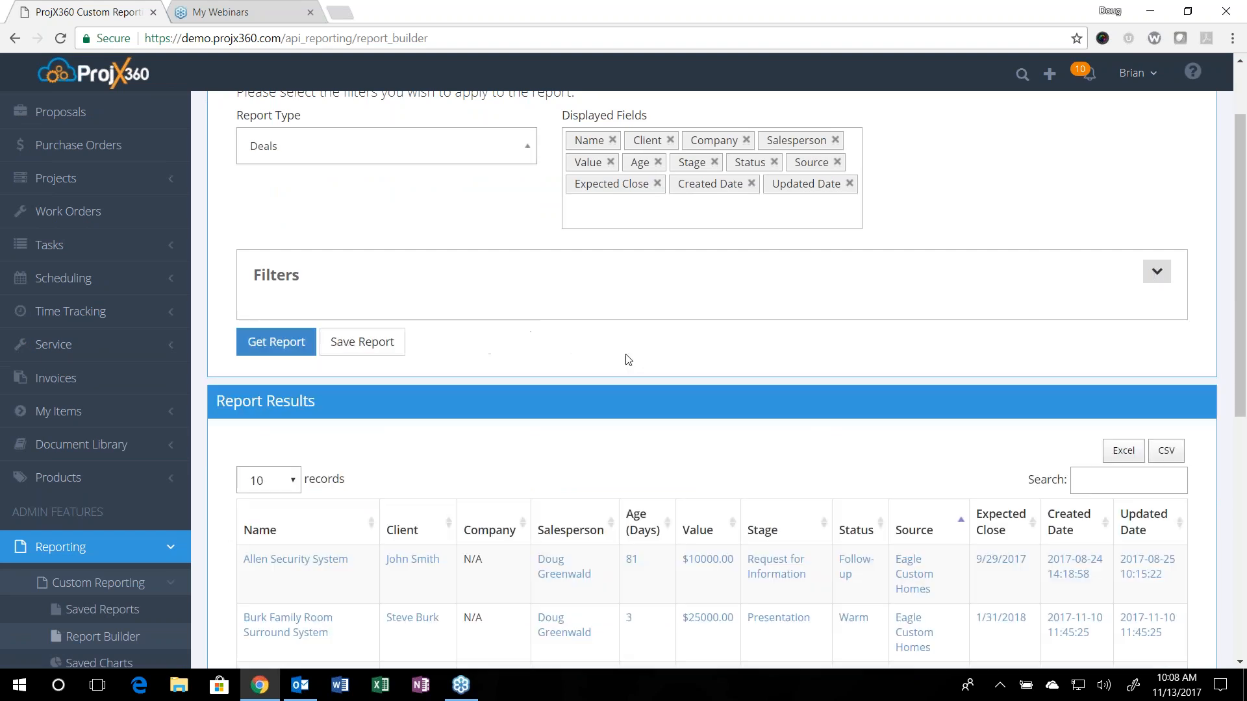
Step: Save the report as "Open Deals Since August" with the description "Open Deals" and dismiss the confirmation
{"action": "left_click", "coordinate": [385, 346]}
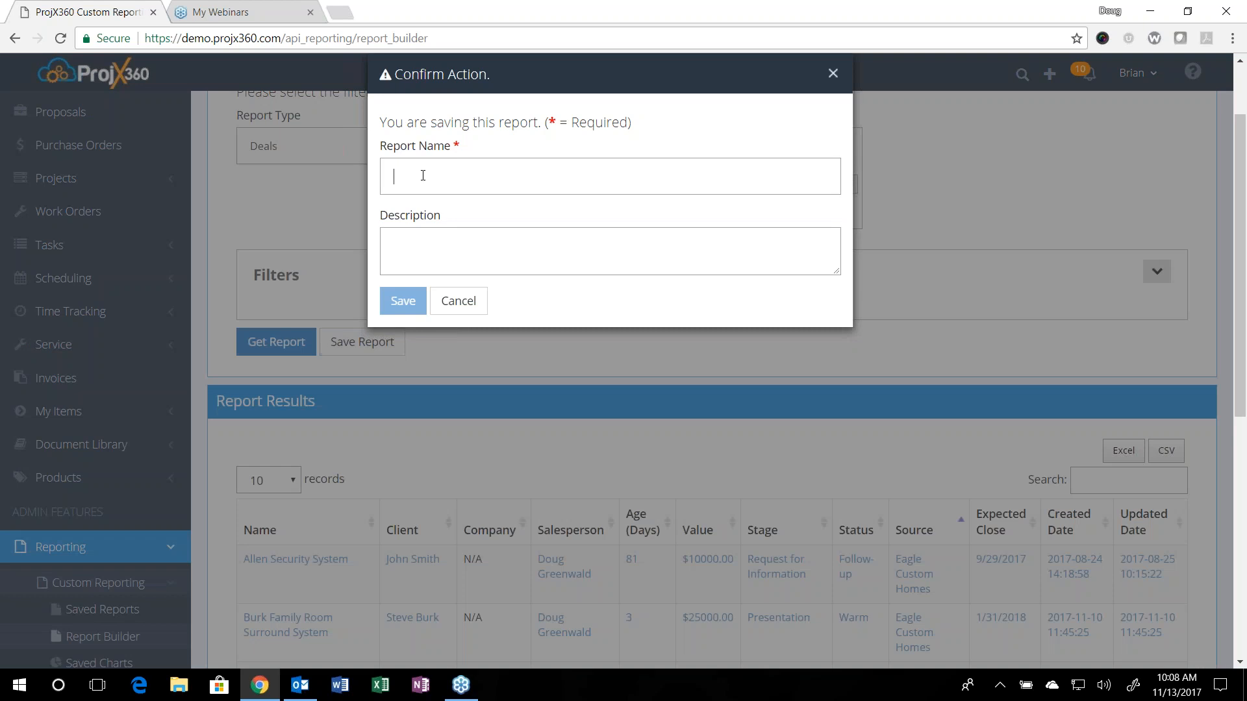
{"action": "type", "text": "OPen"}
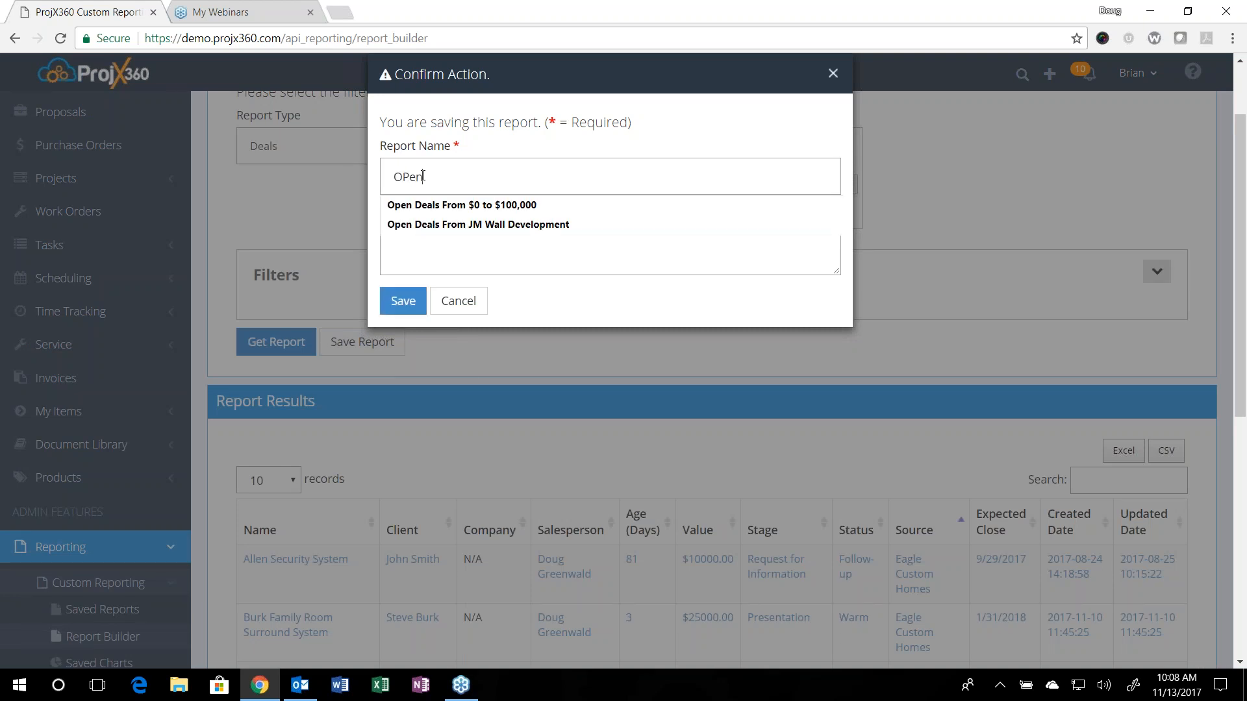
{"action": "type", "text": " Deals Since Au"}
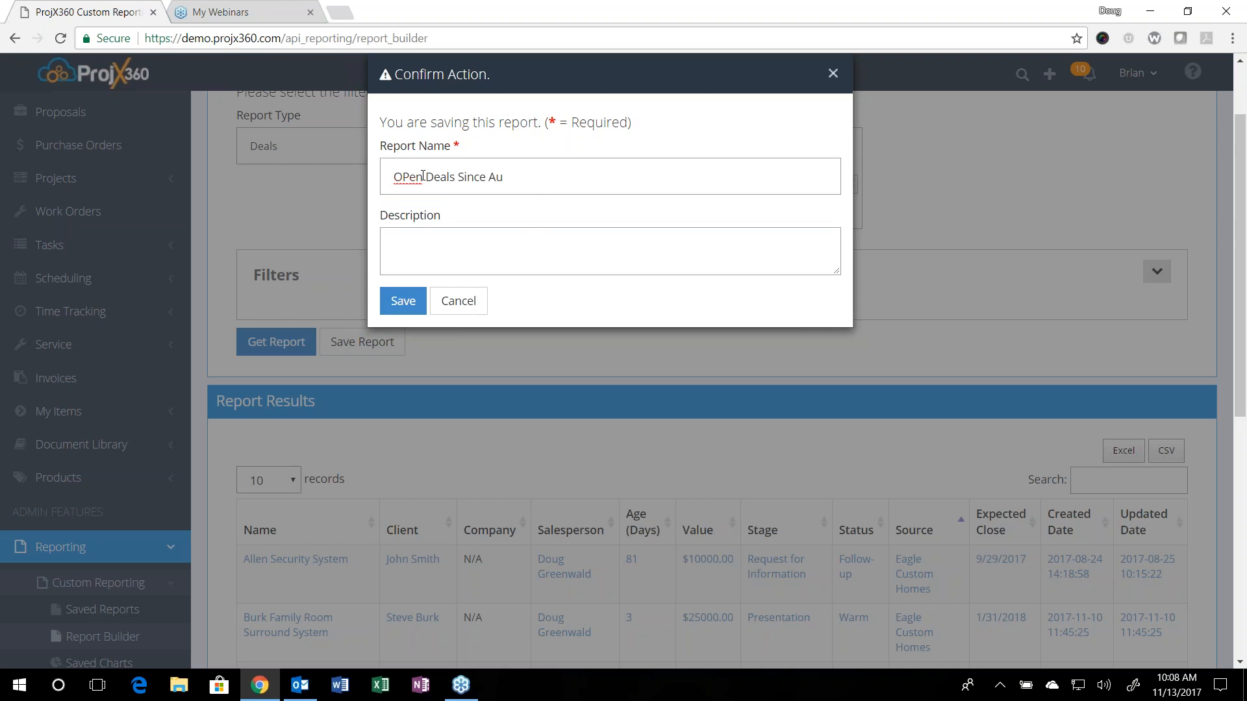
{"action": "type", "text": "gust"}
{"action": "key", "text": "BackSpace"}
{"action": "type", "text": "p"}
{"action": "left_click", "coordinate": [429, 243]}
{"action": "type", "text": "Open Deal"}
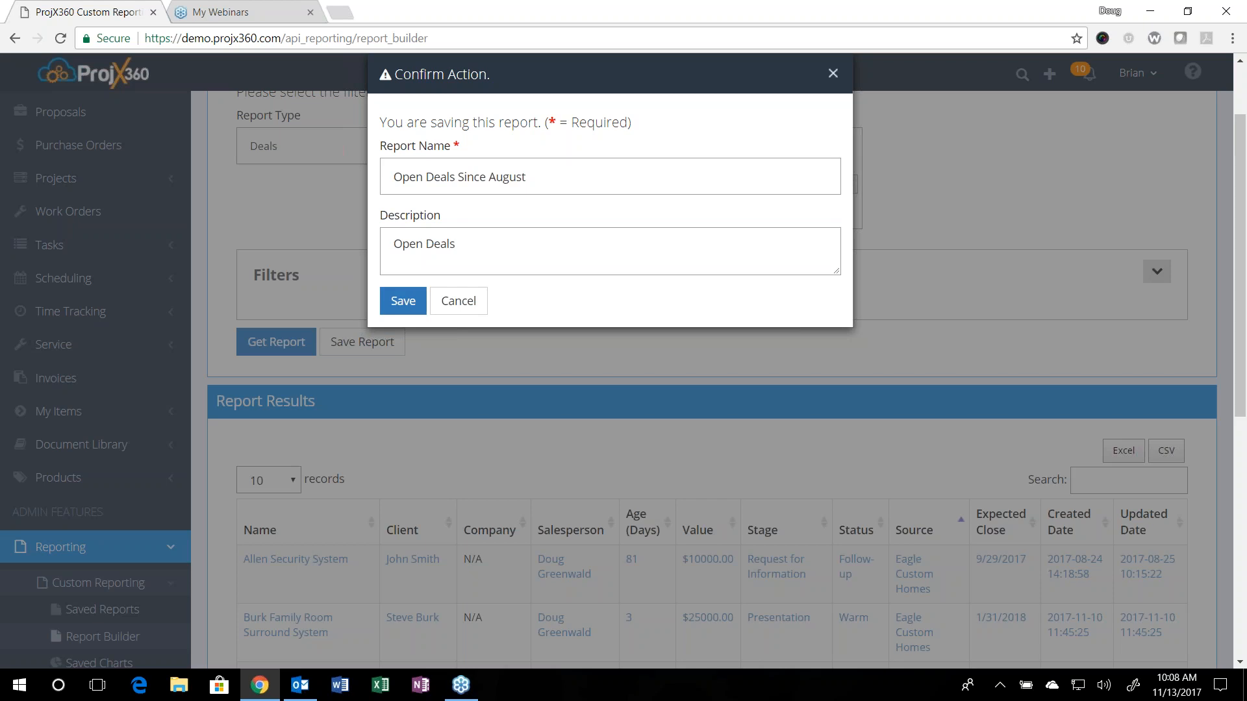
{"action": "left_click", "coordinate": [412, 314]}
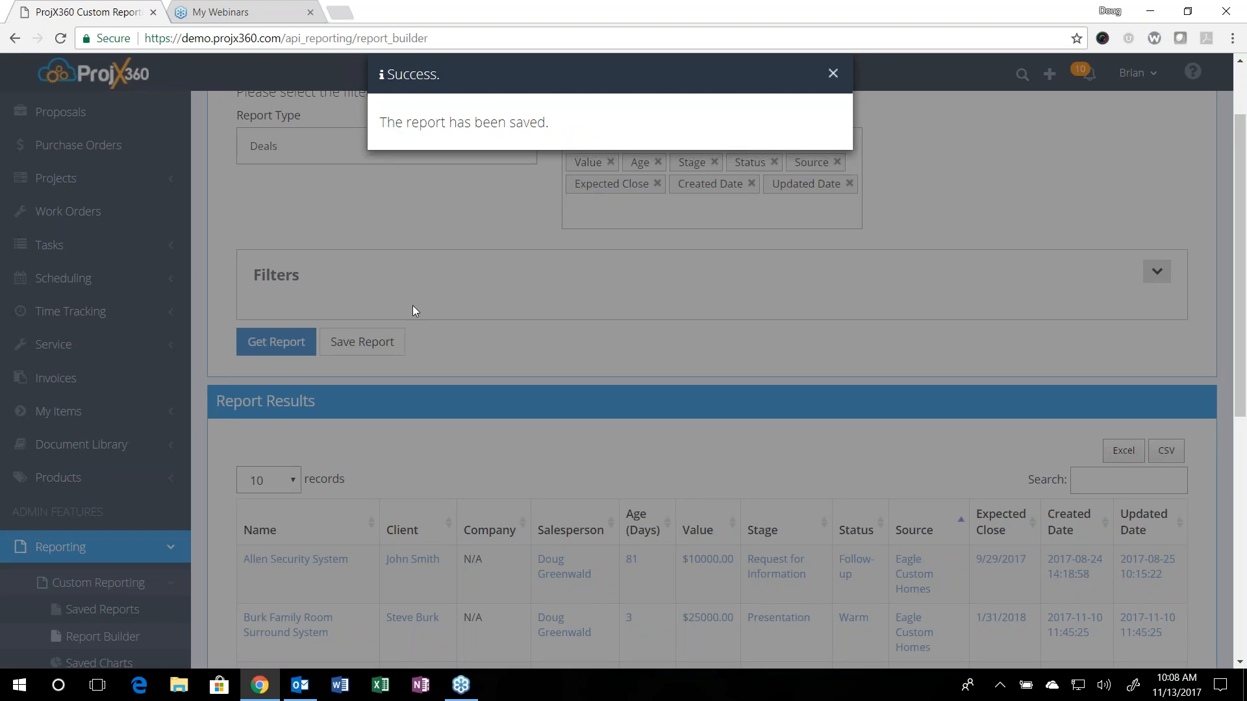
{"action": "left_click", "coordinate": [833, 74]}
Step: Open the "Open Deals Since August" report from the saved reports list
{"action": "scroll", "coordinate": [76, 525], "scroll_direction": "down", "scroll_amount": 1}
{"action": "scroll", "coordinate": [87, 516], "scroll_direction": "down", "scroll_amount": 2}
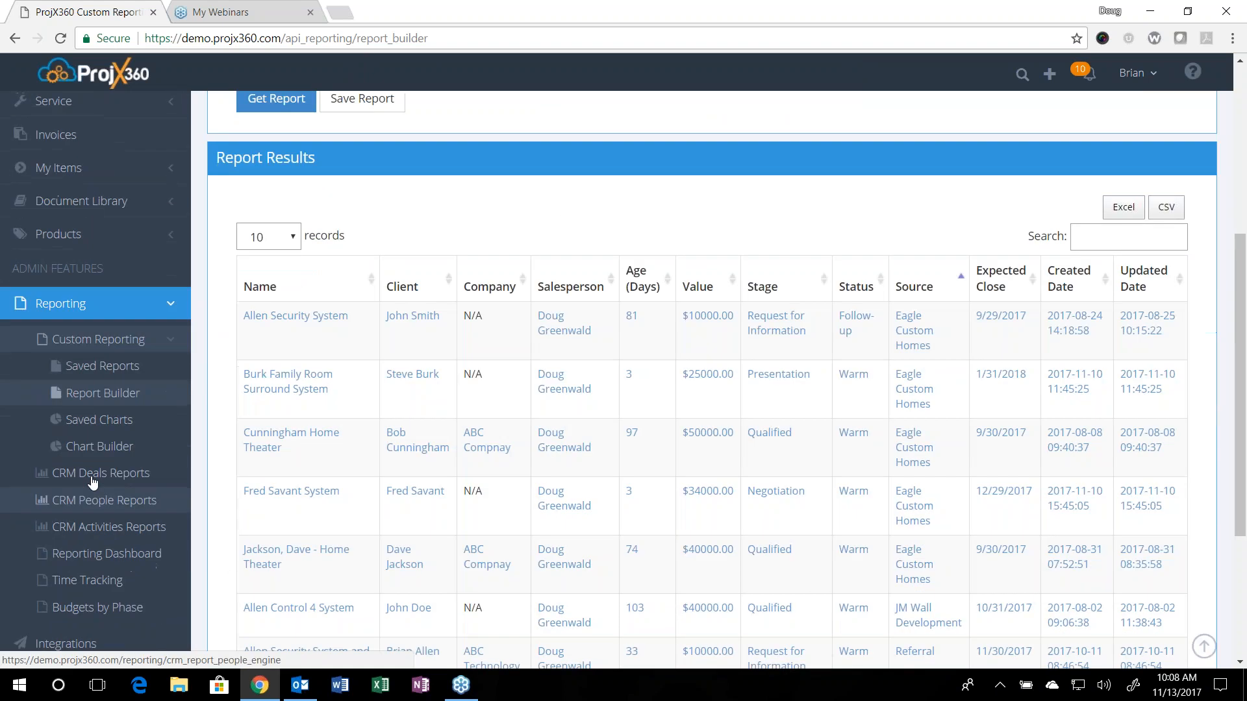
{"action": "left_click", "coordinate": [91, 367]}
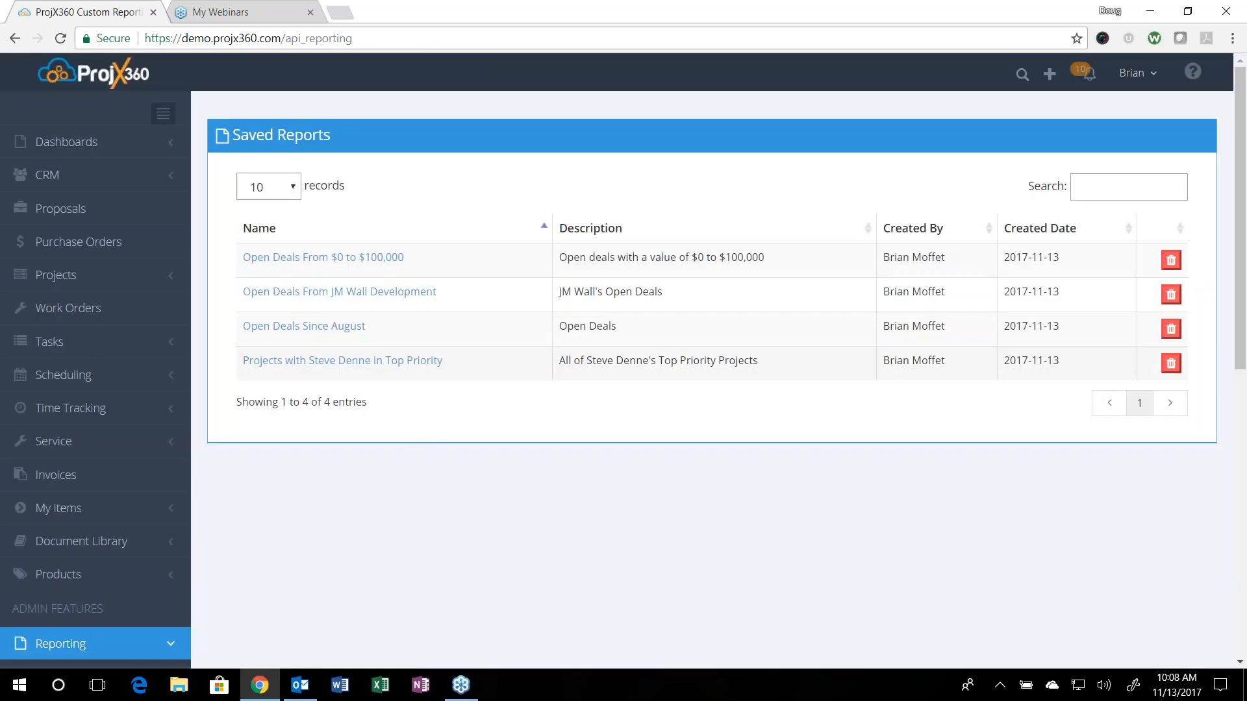
{"action": "left_click", "coordinate": [328, 327]}
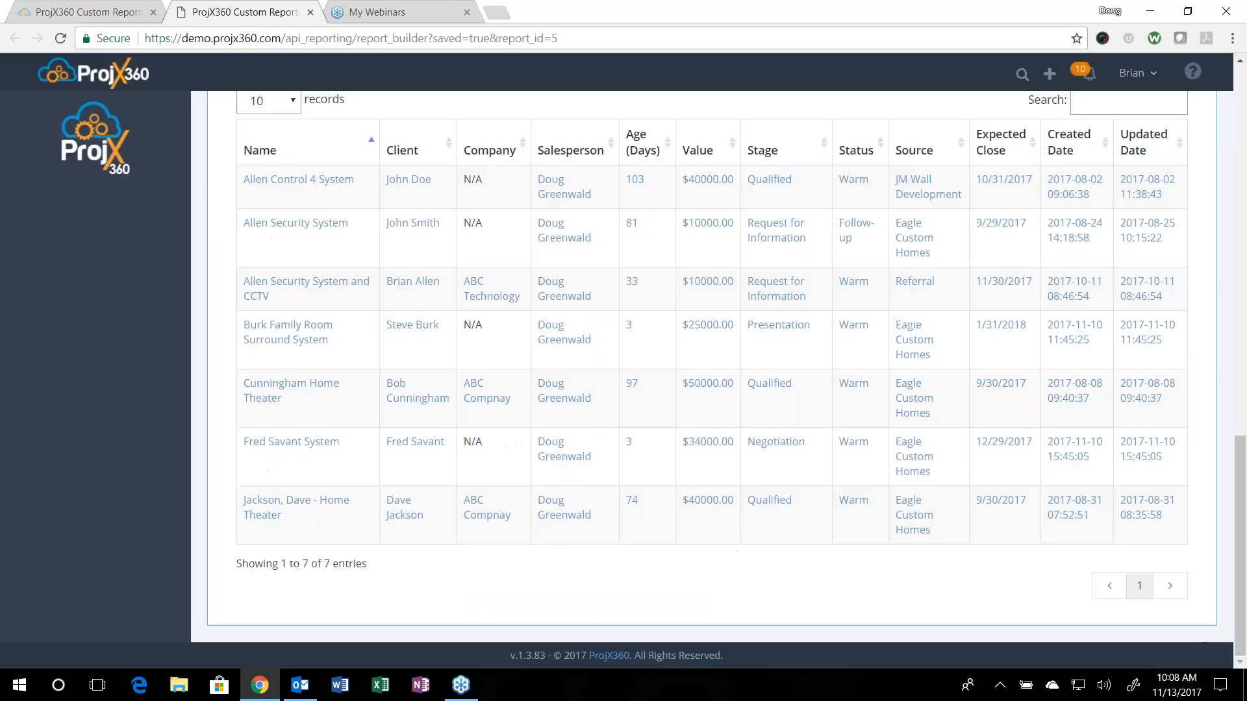
Step: View the details of the first deal in the report results and close its page
{"action": "scroll", "coordinate": [462, 378], "scroll_direction": "up", "scroll_amount": 6}
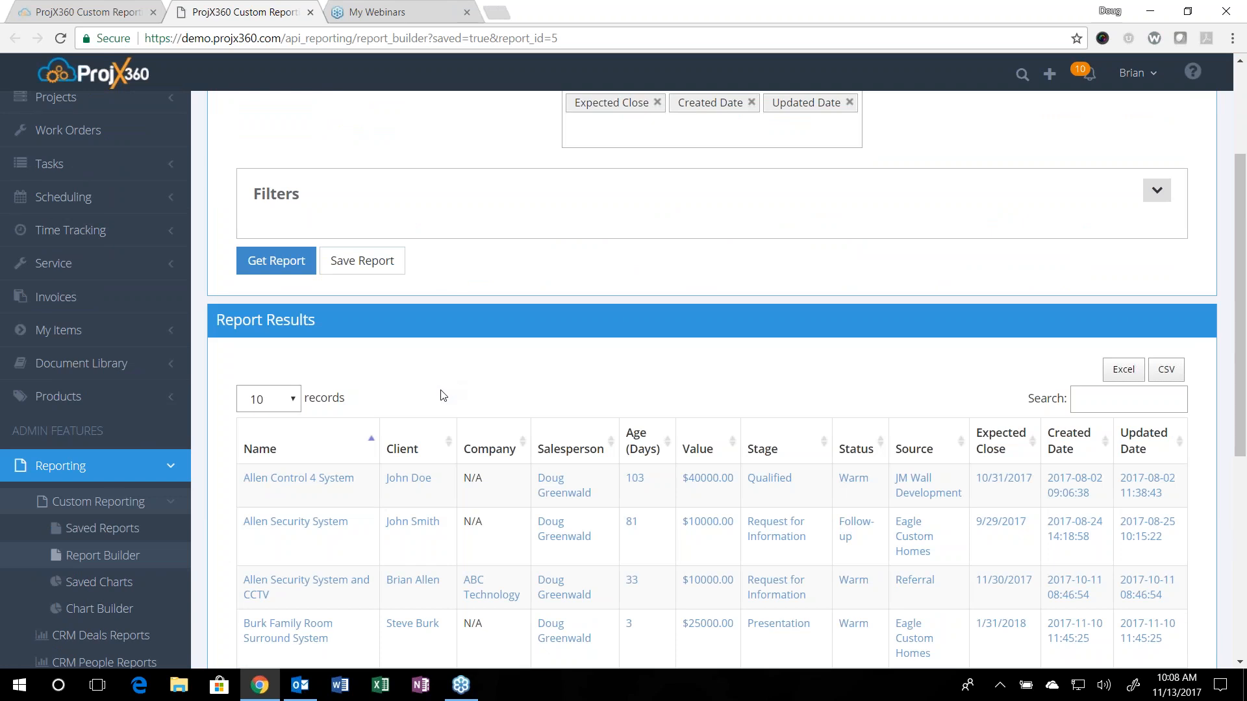
{"action": "left_click", "coordinate": [304, 479]}
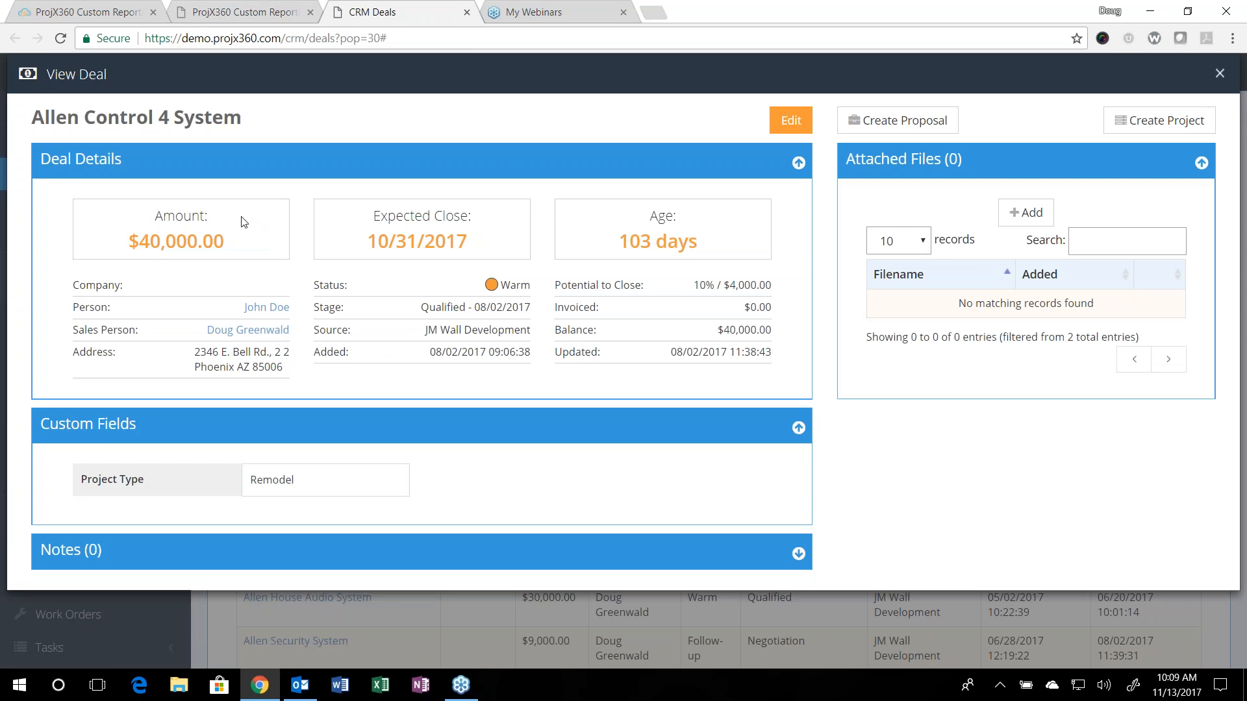
{"action": "left_click", "coordinate": [467, 13]}
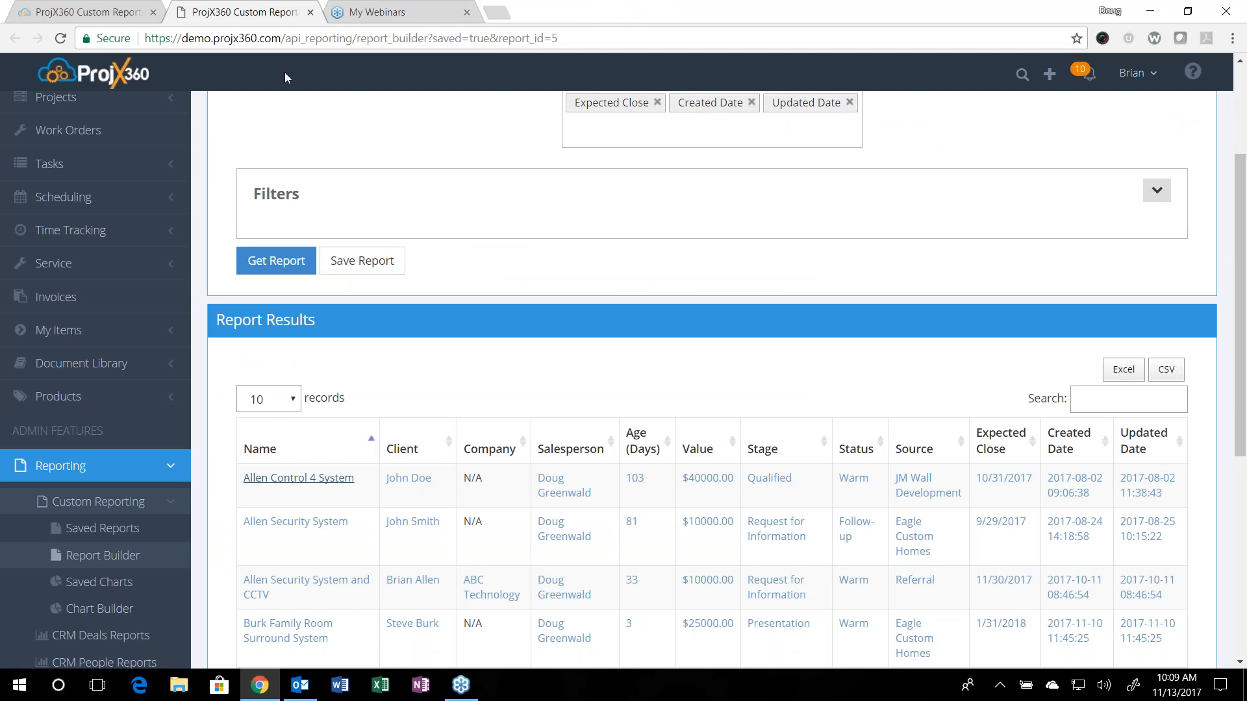
Step: Review the saved report's results and displayed fields, and expand its filters to examine the criteria
{"action": "scroll", "coordinate": [575, 330], "scroll_direction": "down", "scroll_amount": 3}
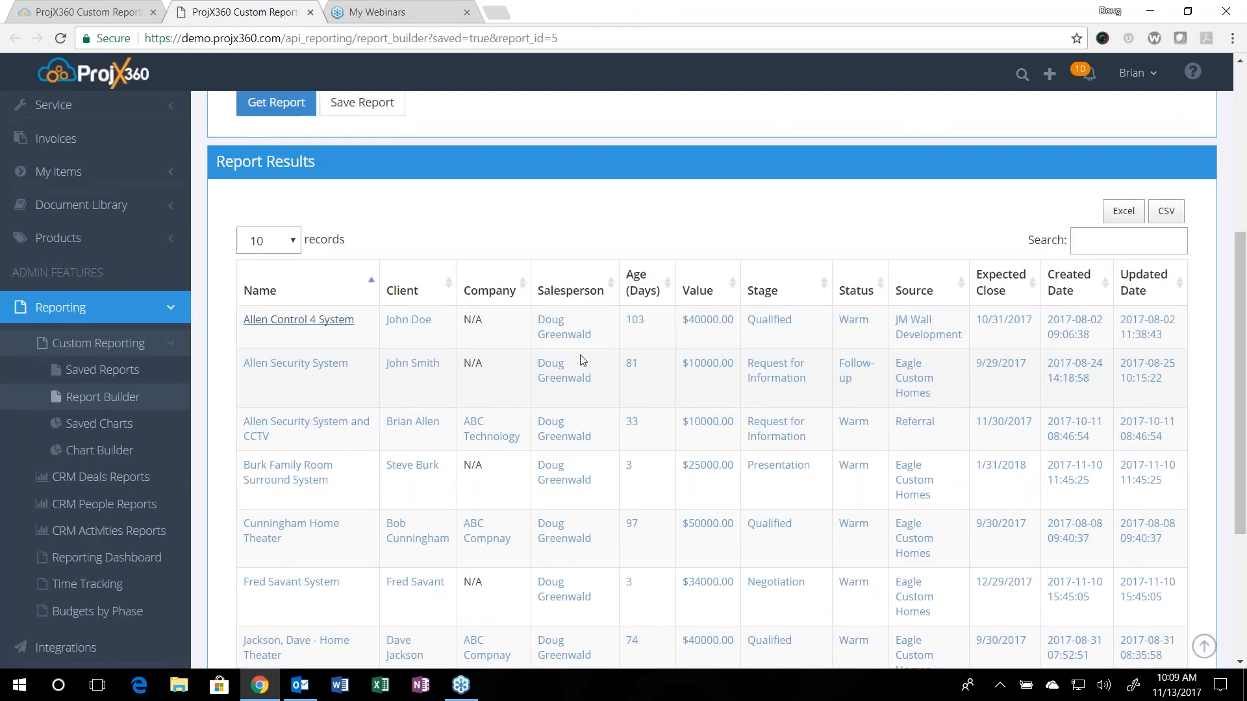
{"action": "scroll", "coordinate": [581, 357], "scroll_direction": "up", "scroll_amount": 5}
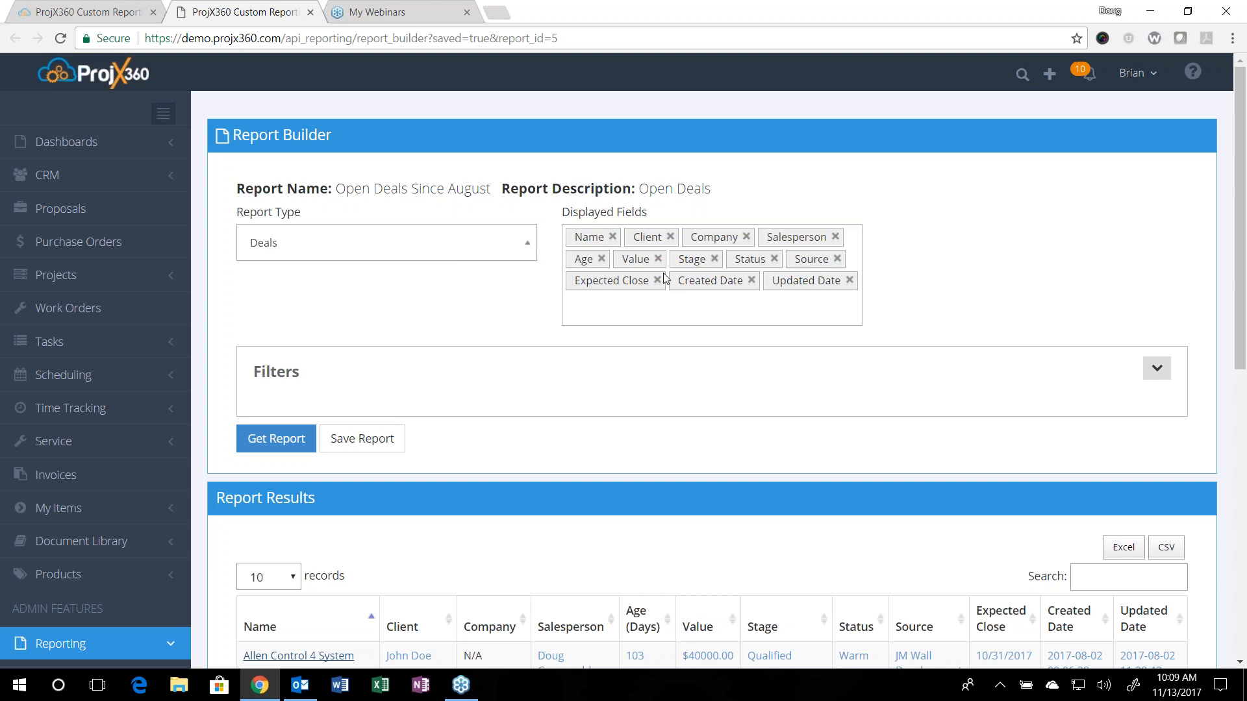
{"action": "left_click", "coordinate": [1157, 369]}
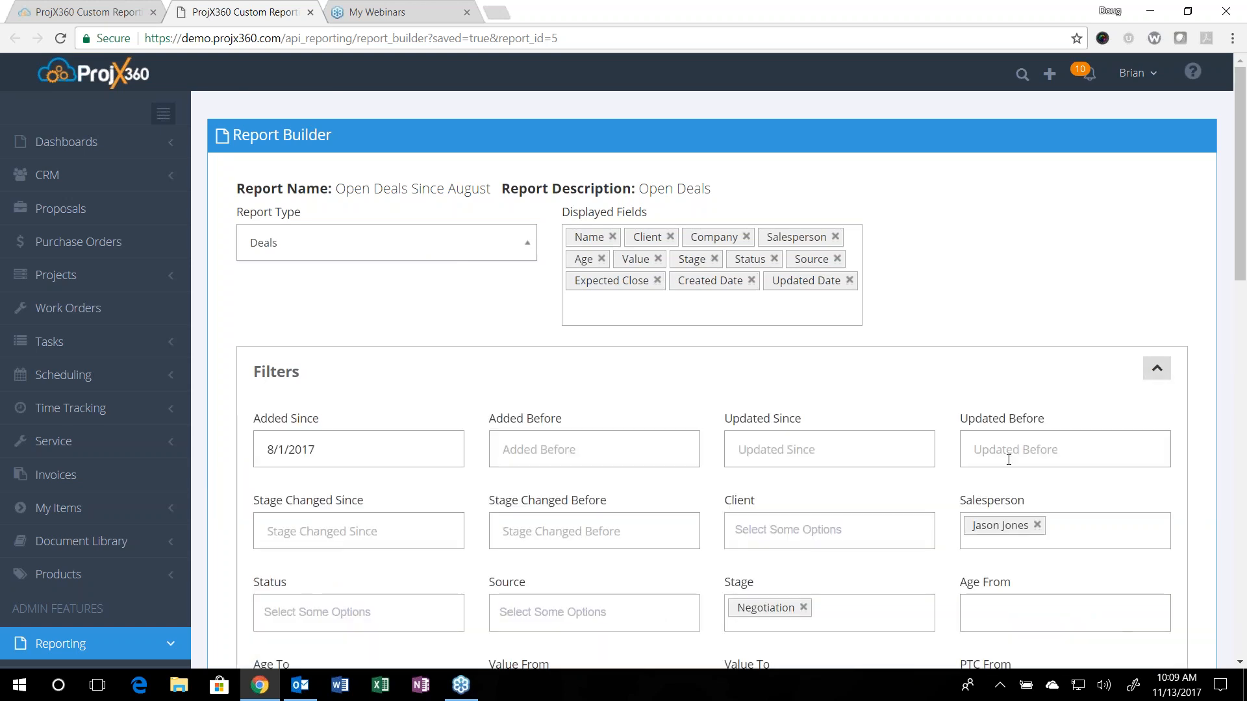
{"action": "scroll", "coordinate": [991, 460], "scroll_direction": "down", "scroll_amount": 3}
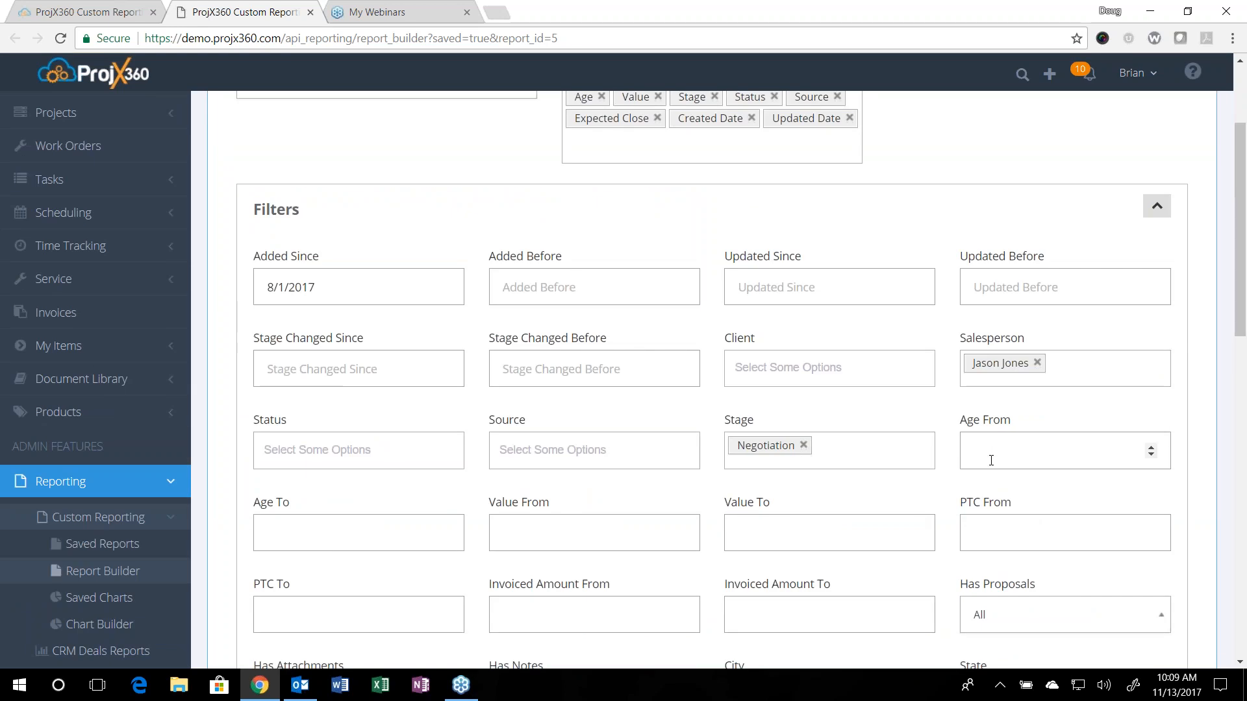
{"action": "scroll", "coordinate": [977, 457], "scroll_direction": "down", "scroll_amount": 1}
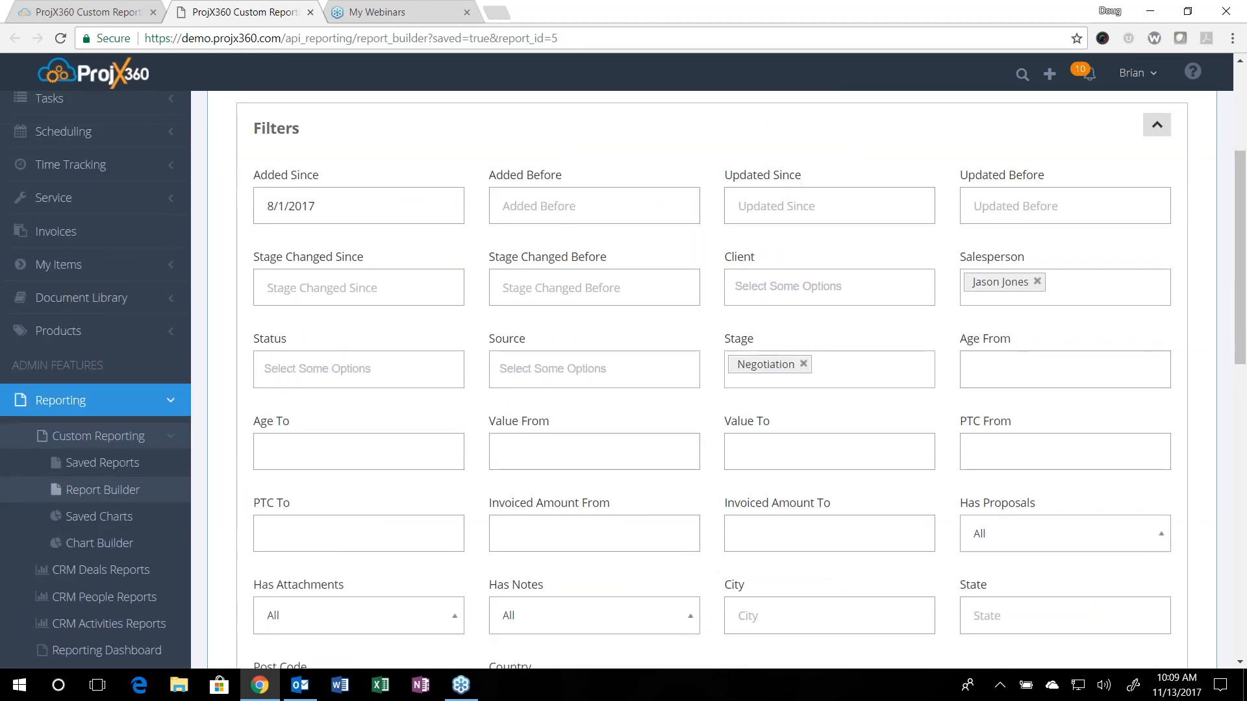
Step: Remove the selected person from the Salesperson filter and Negotiation from the Stage filter
{"action": "left_click", "coordinate": [1037, 282]}
{"action": "scroll", "coordinate": [778, 367], "scroll_direction": "up", "scroll_amount": 3}
{"action": "scroll", "coordinate": [779, 367], "scroll_direction": "down", "scroll_amount": 3}
{"action": "left_click", "coordinate": [803, 364]}
{"action": "scroll", "coordinate": [729, 415], "scroll_direction": "down", "scroll_amount": 1}
{"action": "scroll", "coordinate": [728, 416], "scroll_direction": "down", "scroll_amount": 3}
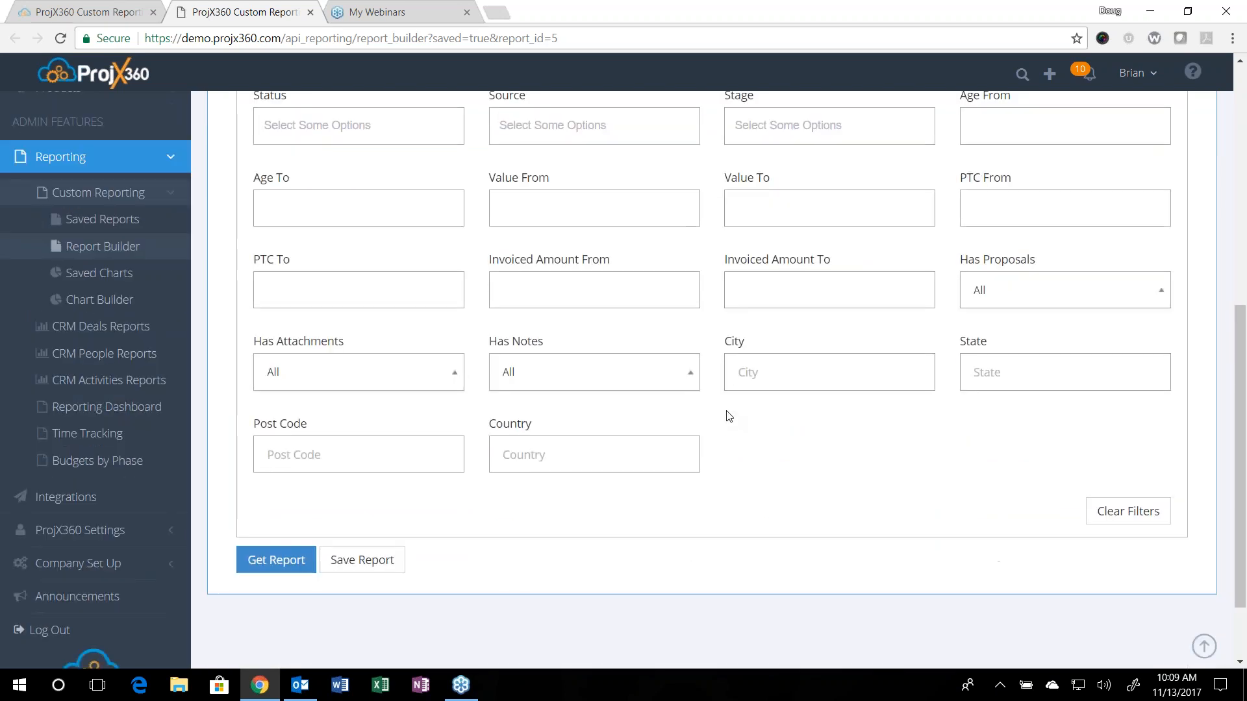
Step: Clear the Added Since date filter
{"action": "scroll", "coordinate": [729, 415], "scroll_direction": "up", "scroll_amount": 3}
{"action": "scroll", "coordinate": [728, 416], "scroll_direction": "up", "scroll_amount": 4}
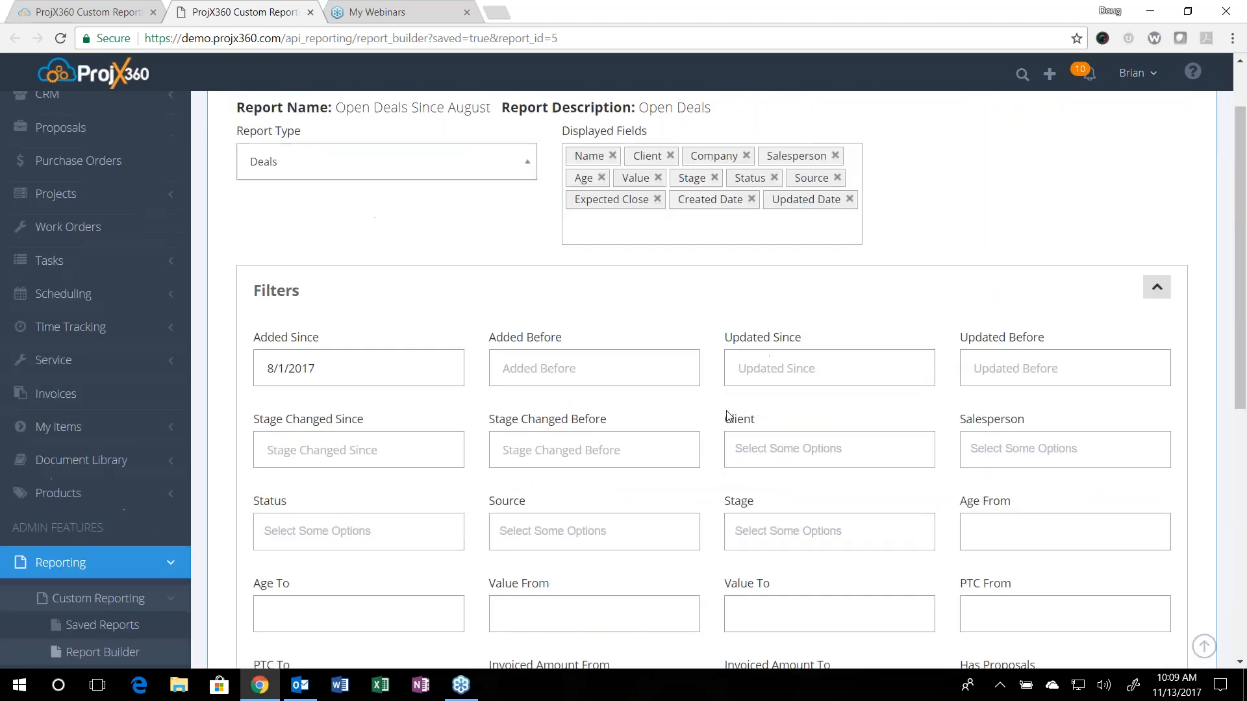
{"action": "left_click", "coordinate": [364, 362]}
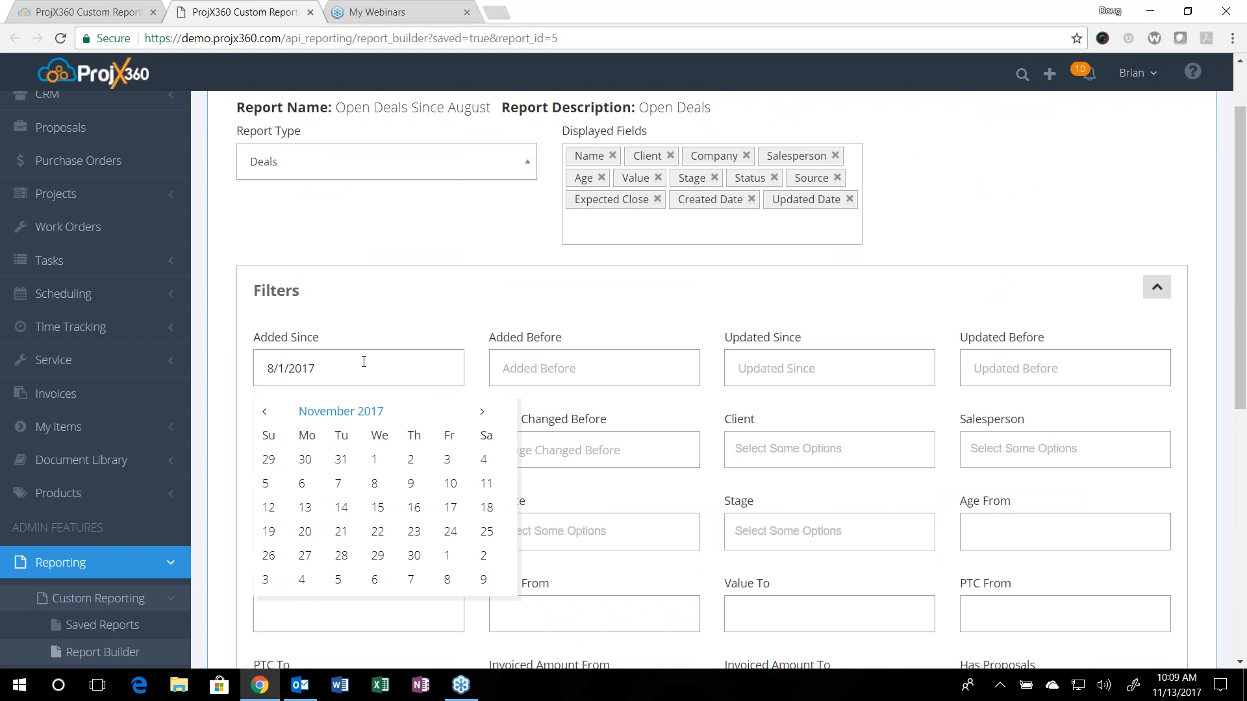
{"action": "triple_click", "coordinate": [363, 361]}
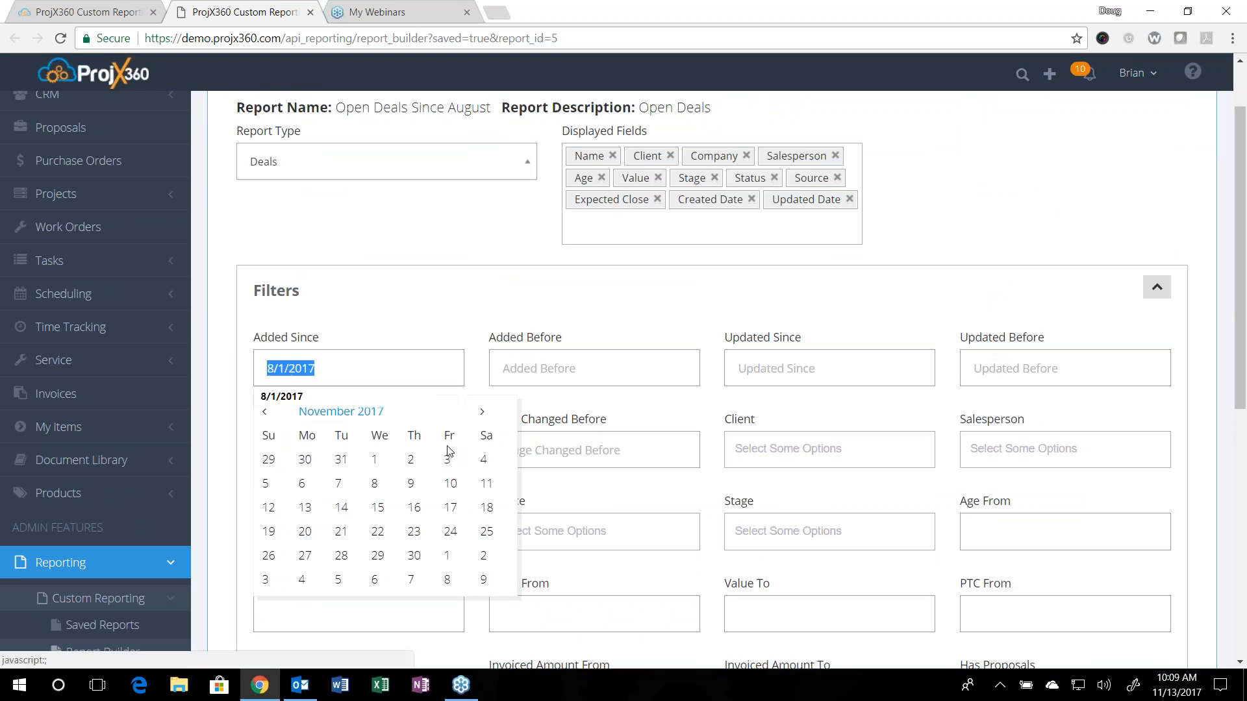
{"action": "key", "text": "BackSpace"}
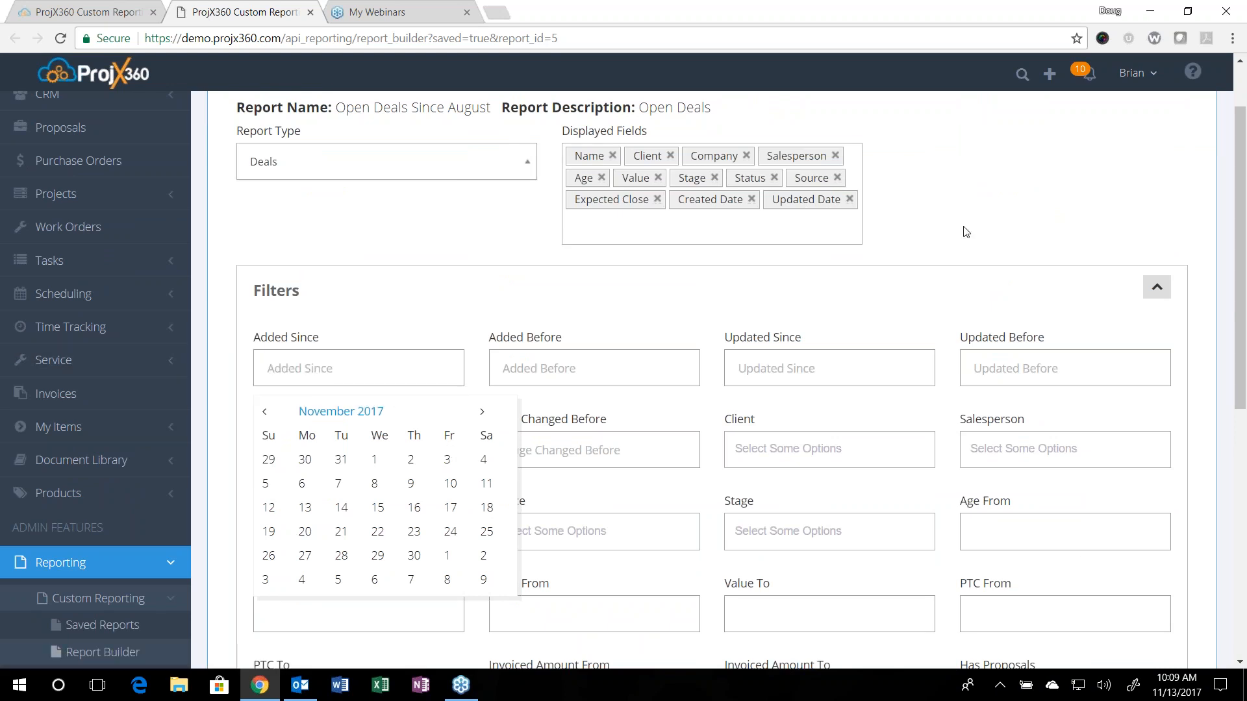
{"action": "left_click", "coordinate": [868, 313]}
{"action": "scroll", "coordinate": [868, 314], "scroll_direction": "down", "scroll_amount": 3}
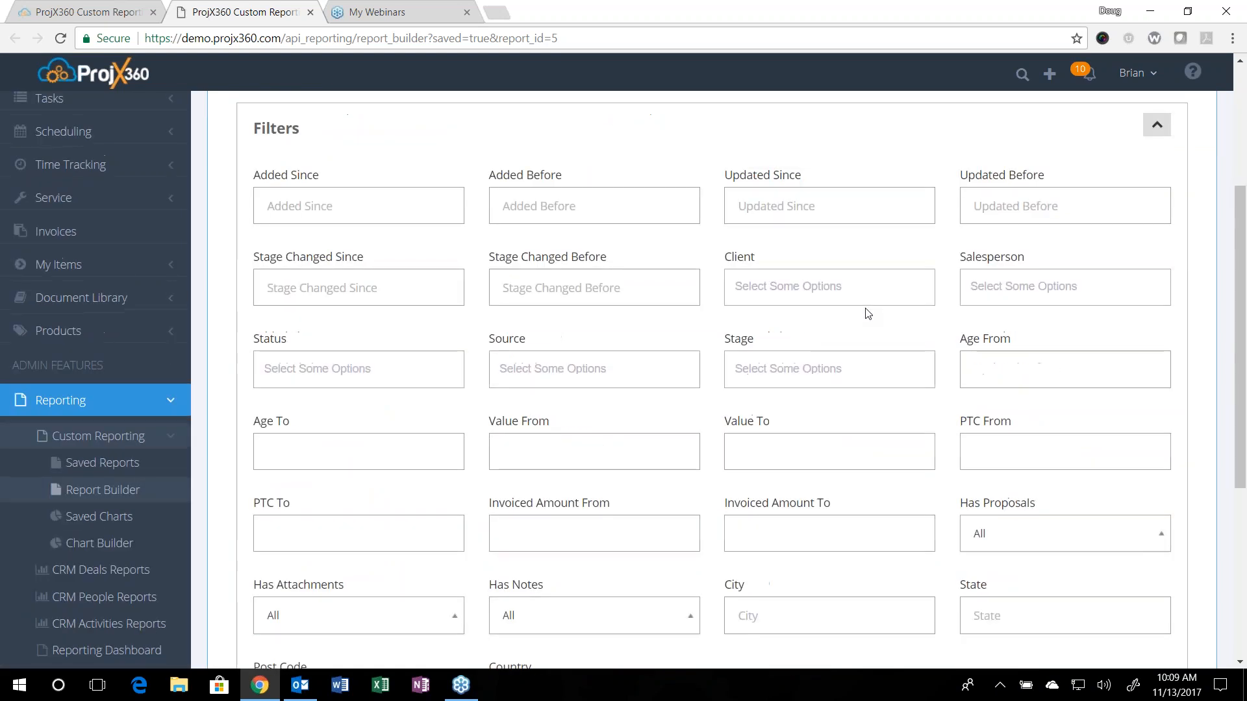
Step: Set the Stage filter to Qualified, Request for Information, Presentation and Negotiation
{"action": "left_click", "coordinate": [777, 363]}
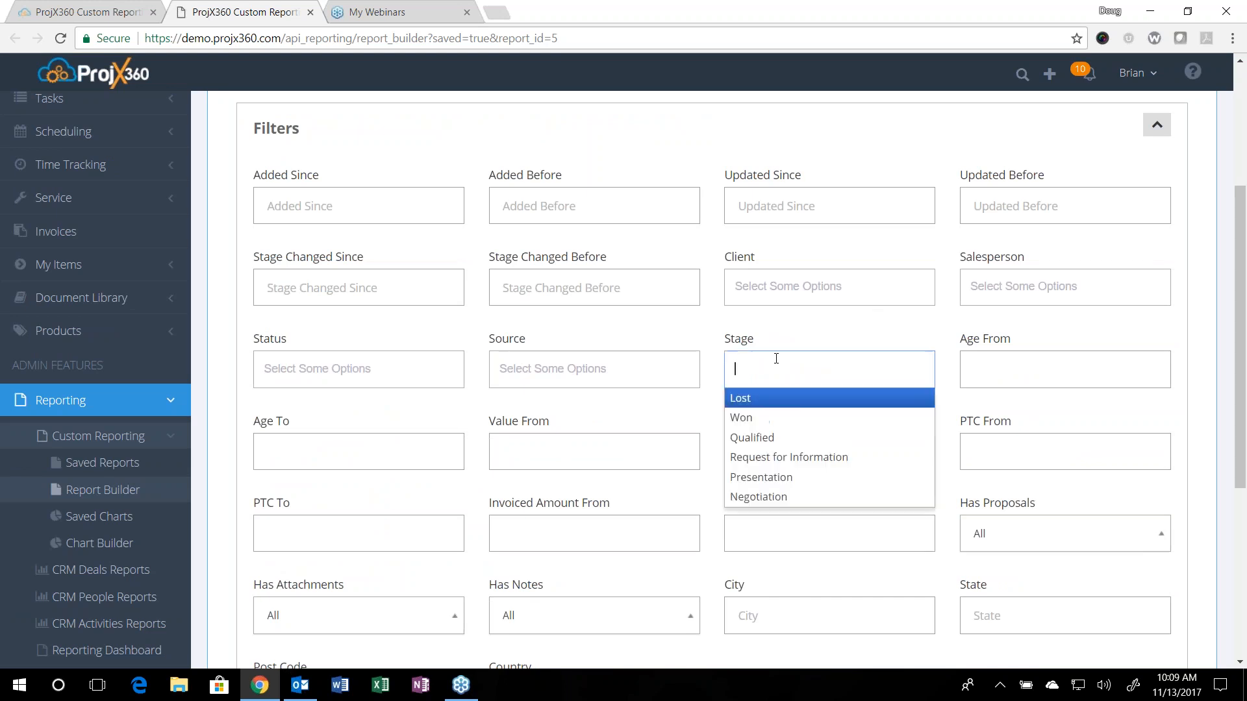
{"action": "left_click", "coordinate": [785, 441]}
{"action": "left_click", "coordinate": [787, 457]}
{"action": "left_click", "coordinate": [788, 498]}
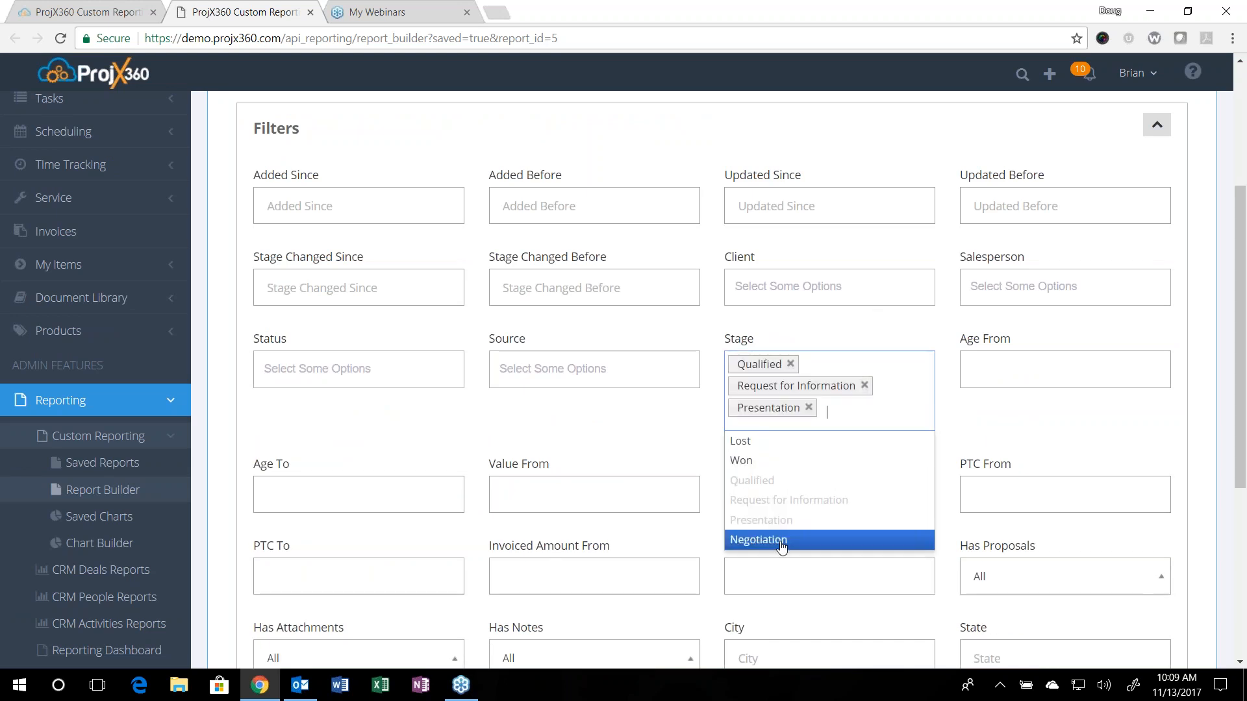
{"action": "left_click", "coordinate": [760, 540]}
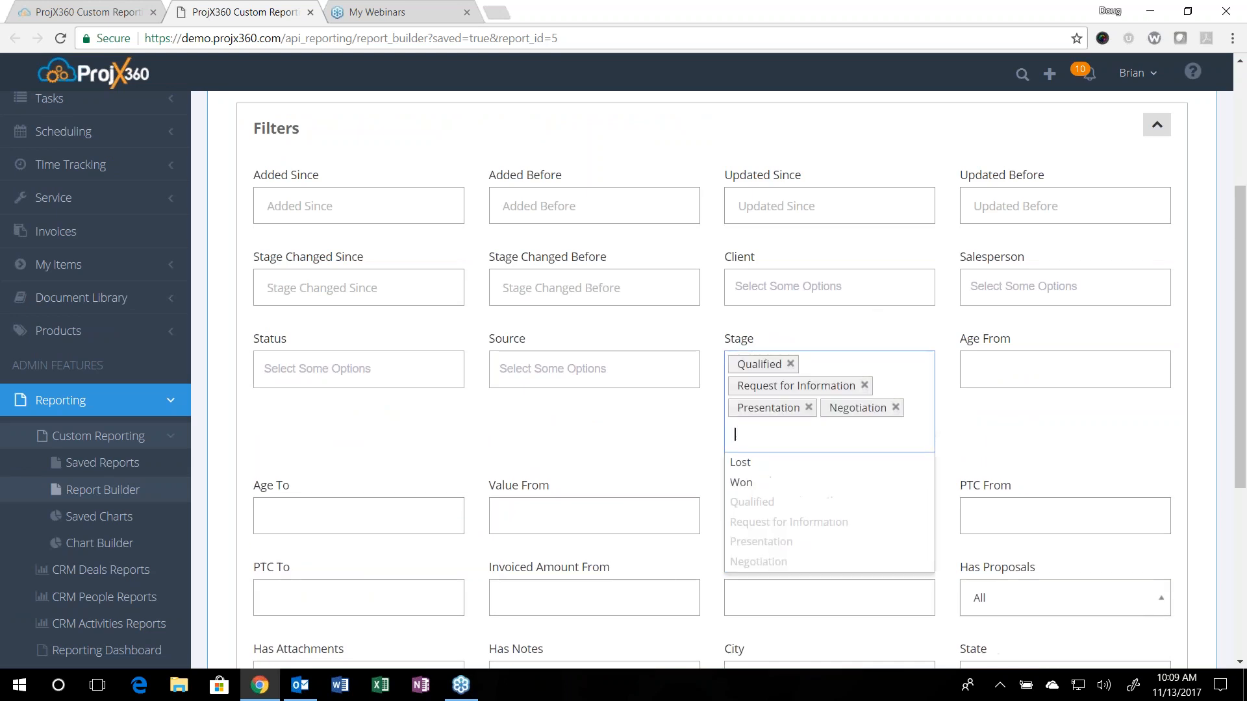
Step: Add the first listed person to the Salesperson filter, run the report and review the results
{"action": "left_click", "coordinate": [996, 291]}
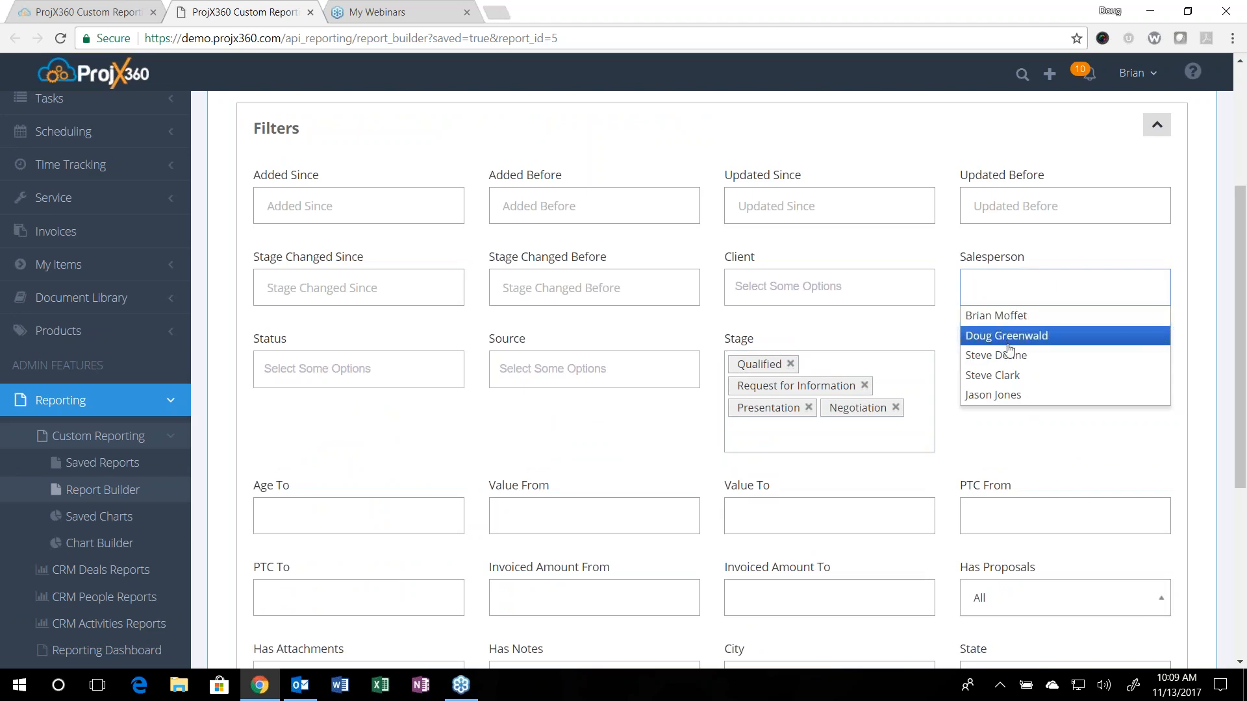
{"action": "left_click", "coordinate": [1008, 316]}
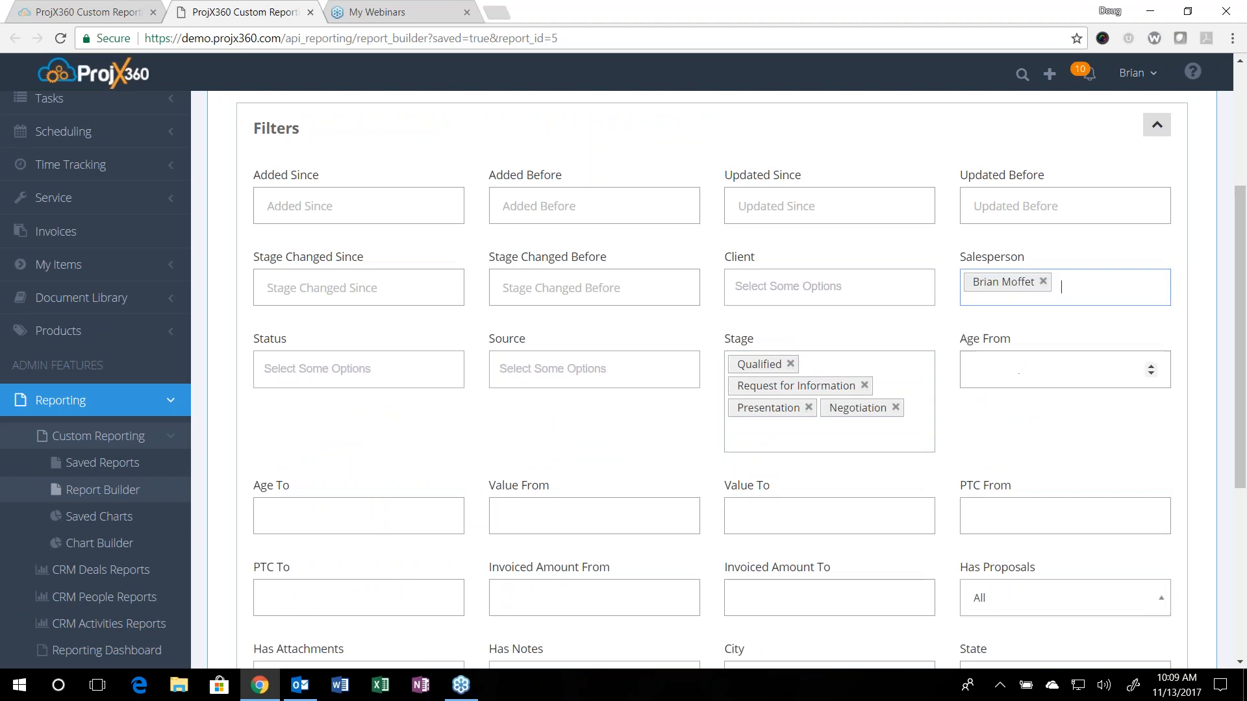
{"action": "scroll", "coordinate": [982, 453], "scroll_direction": "down", "scroll_amount": 5}
{"action": "left_click", "coordinate": [281, 547]}
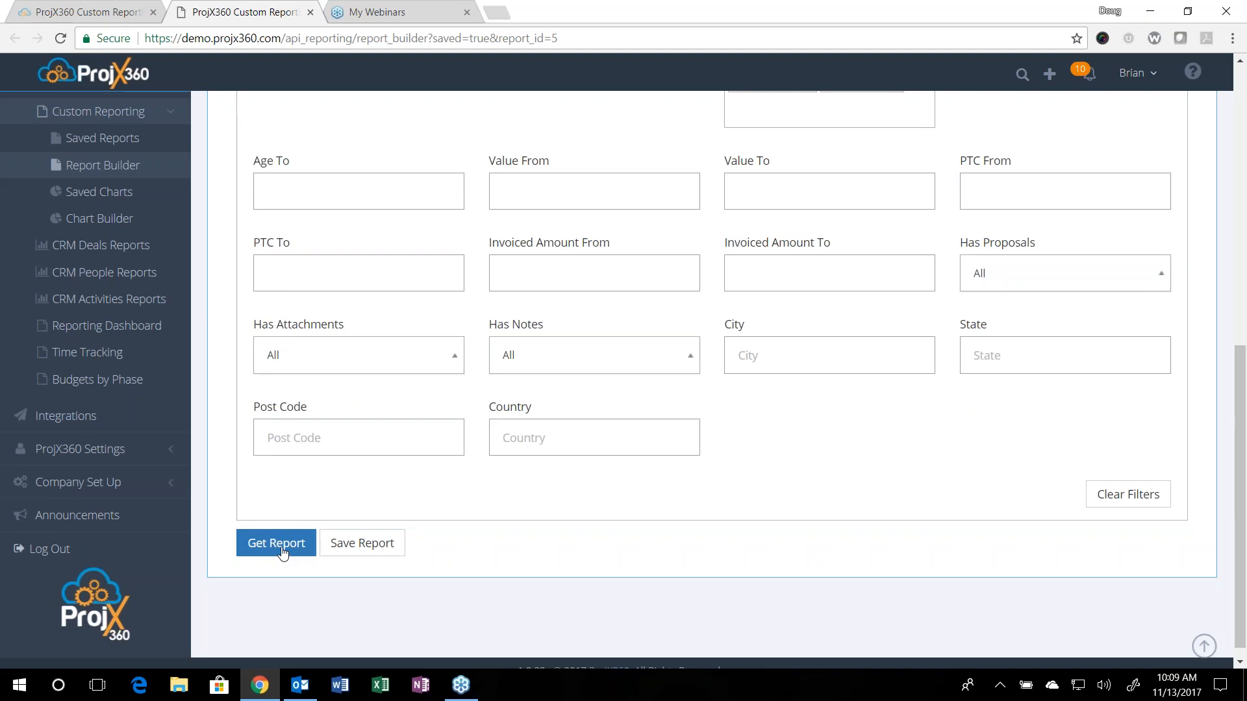
{"action": "scroll", "coordinate": [280, 548], "scroll_direction": "down", "scroll_amount": 10}
{"action": "scroll", "coordinate": [480, 523], "scroll_direction": "up", "scroll_amount": 6}
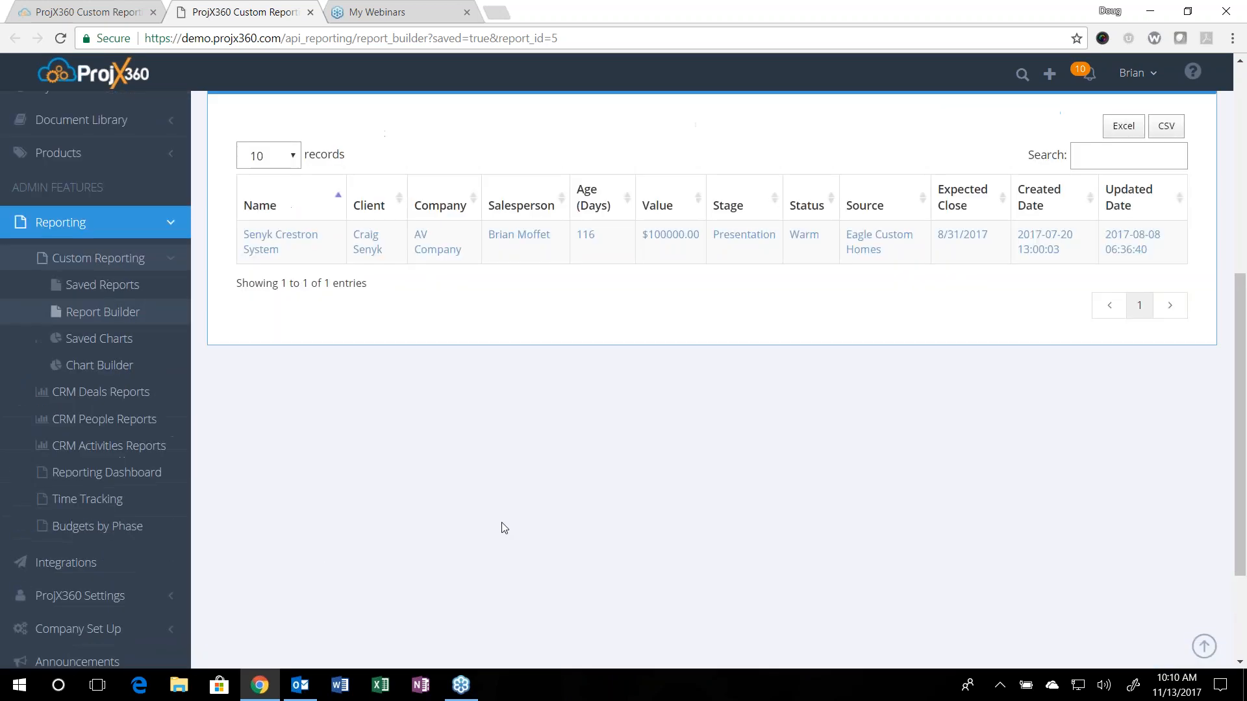
{"action": "scroll", "coordinate": [733, 572], "scroll_direction": "up", "scroll_amount": 1}
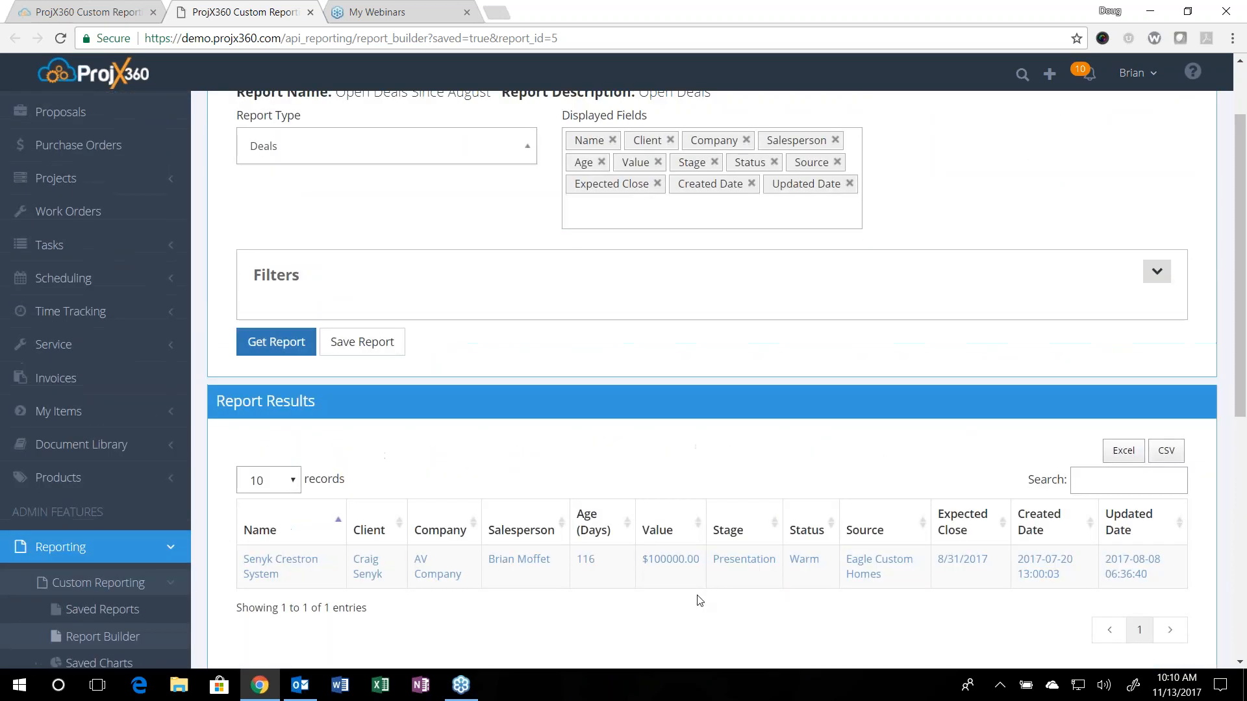
{"action": "scroll", "coordinate": [704, 598], "scroll_direction": "up", "scroll_amount": 2}
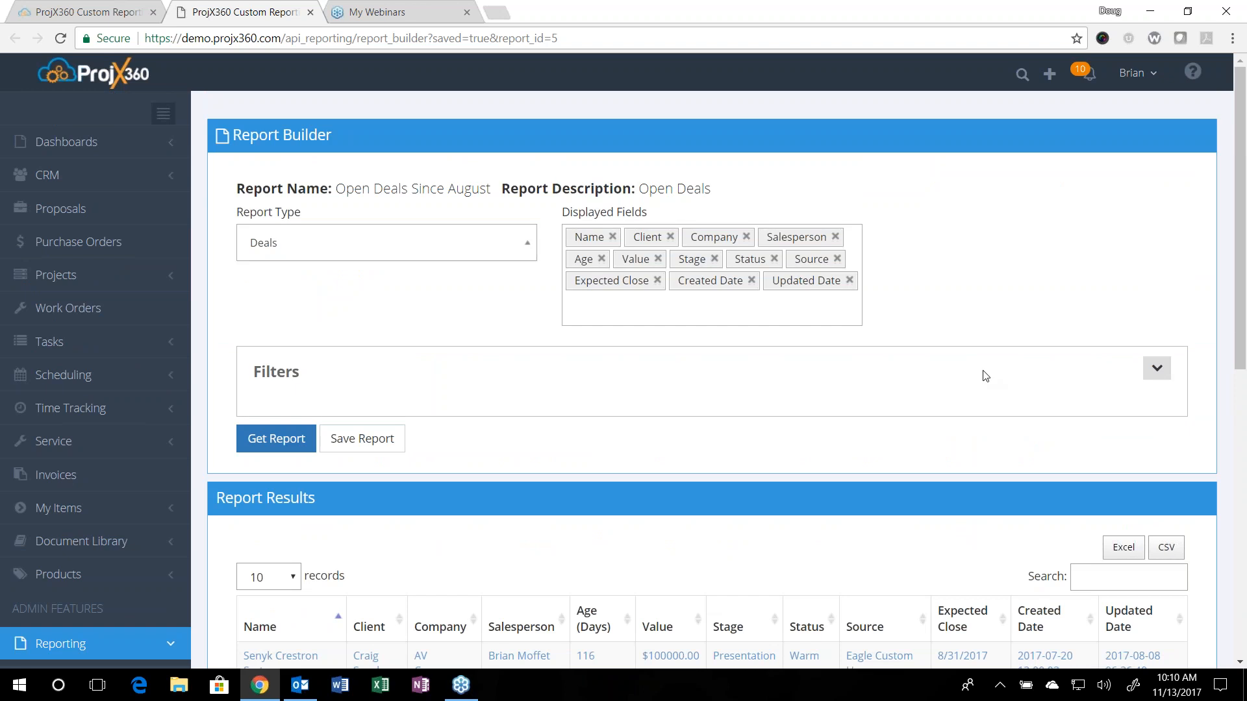
Step: Expand the report's filters and change the report type from Deals to Projects
{"action": "left_click", "coordinate": [1158, 370]}
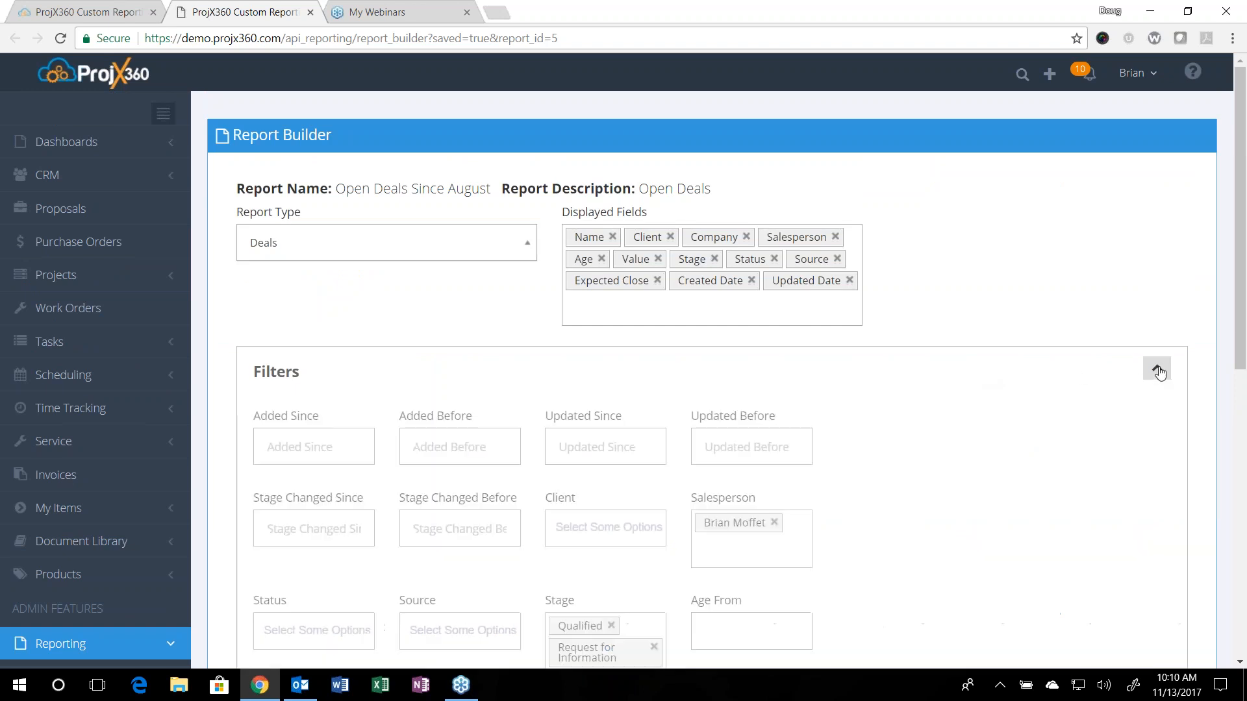
{"action": "left_click", "coordinate": [334, 242]}
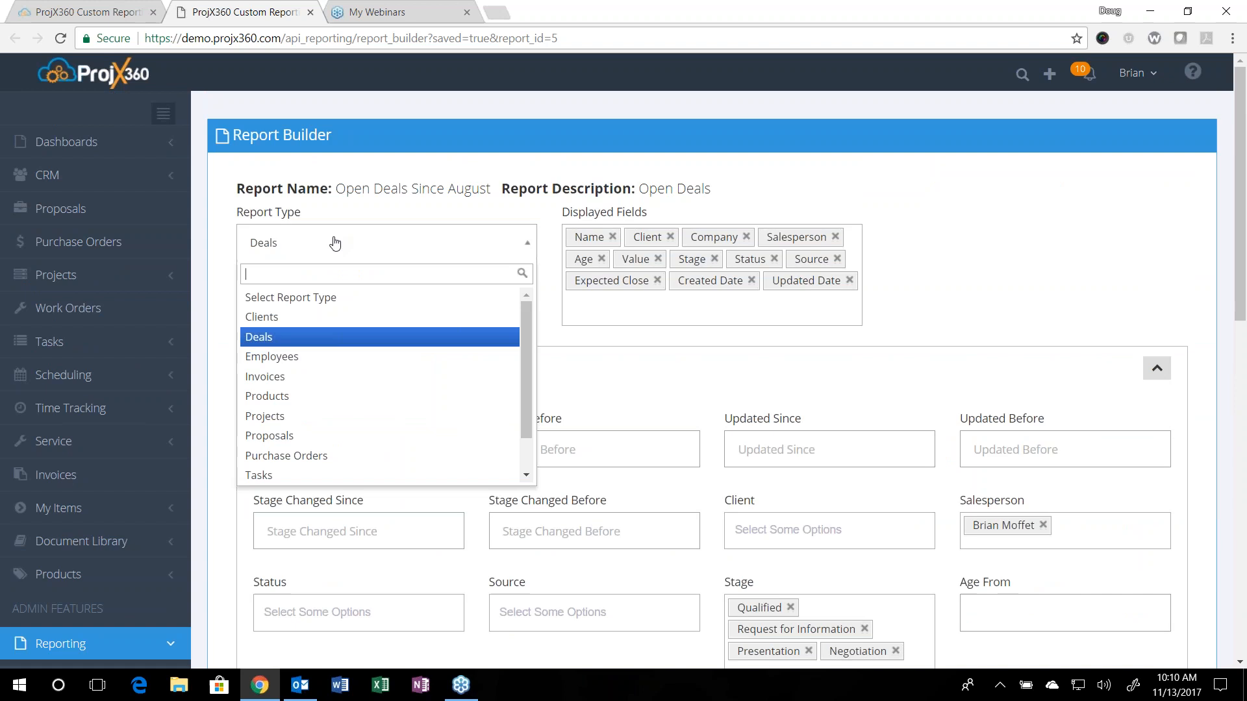
{"action": "left_click", "coordinate": [307, 422]}
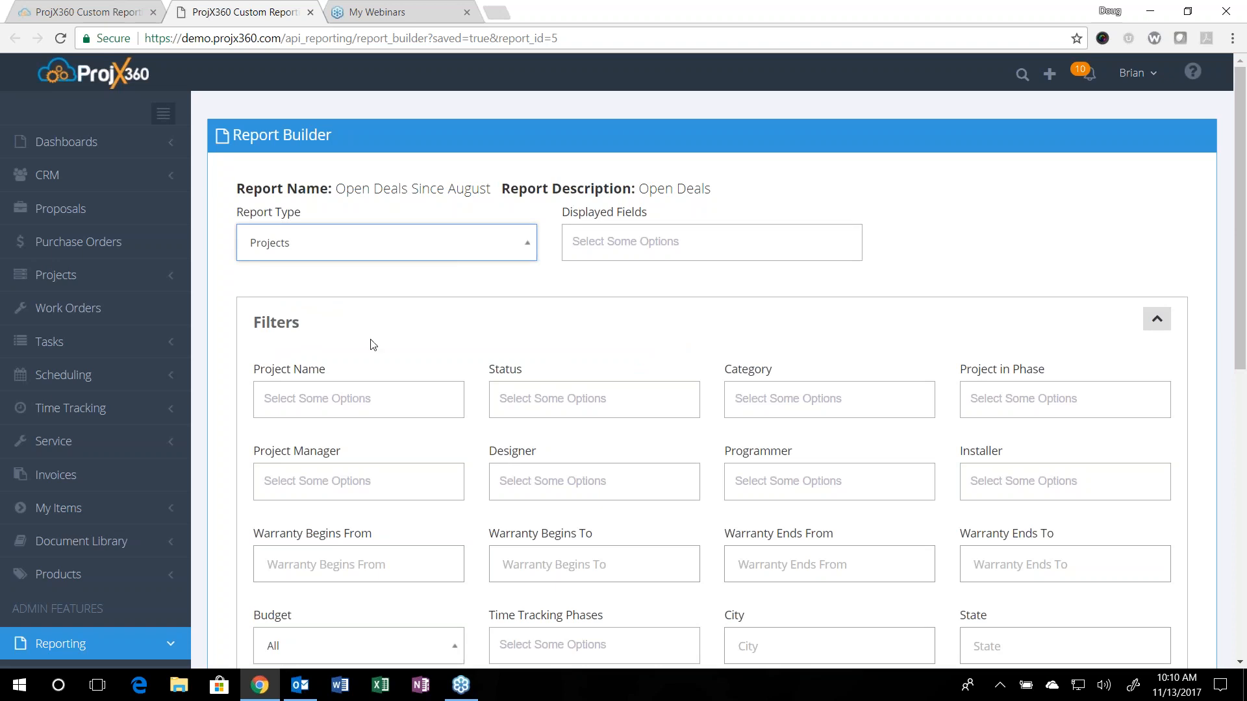
Step: Examine the filters offered for a Projects report, including the Budget and Time Tracking Phases options
{"action": "scroll", "coordinate": [374, 344], "scroll_direction": "down", "scroll_amount": 1}
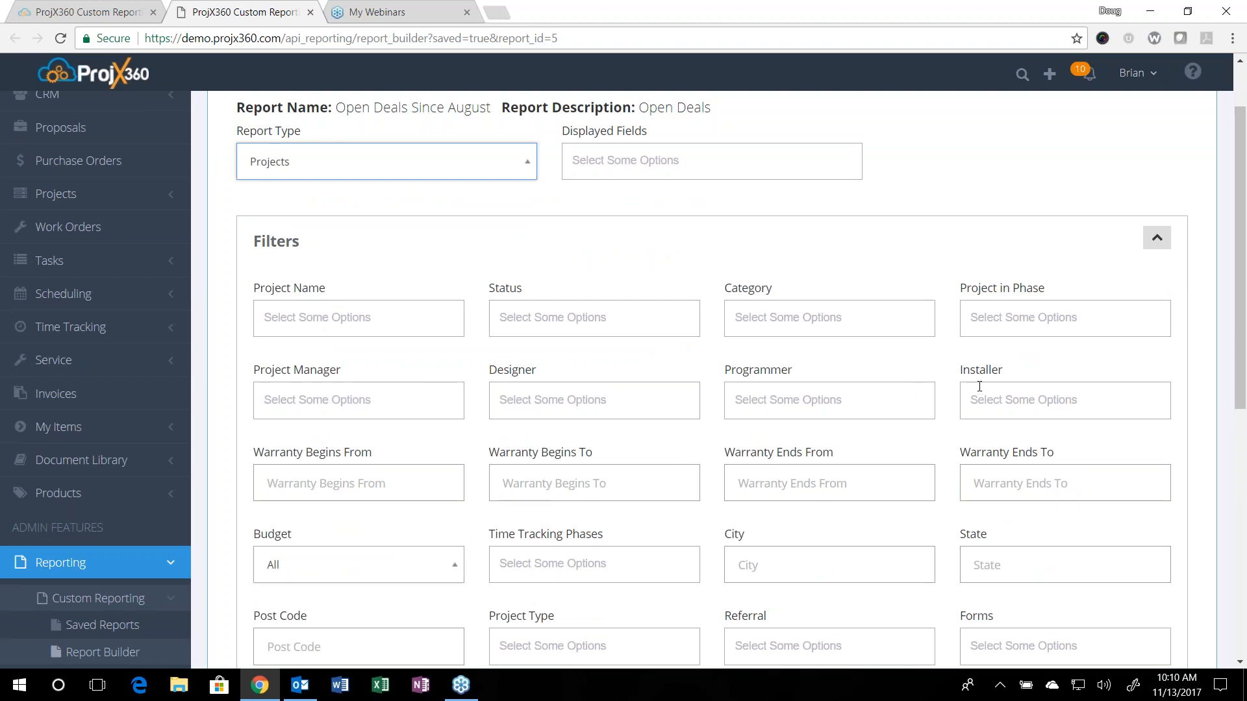
{"action": "scroll", "coordinate": [979, 387], "scroll_direction": "down", "scroll_amount": 1}
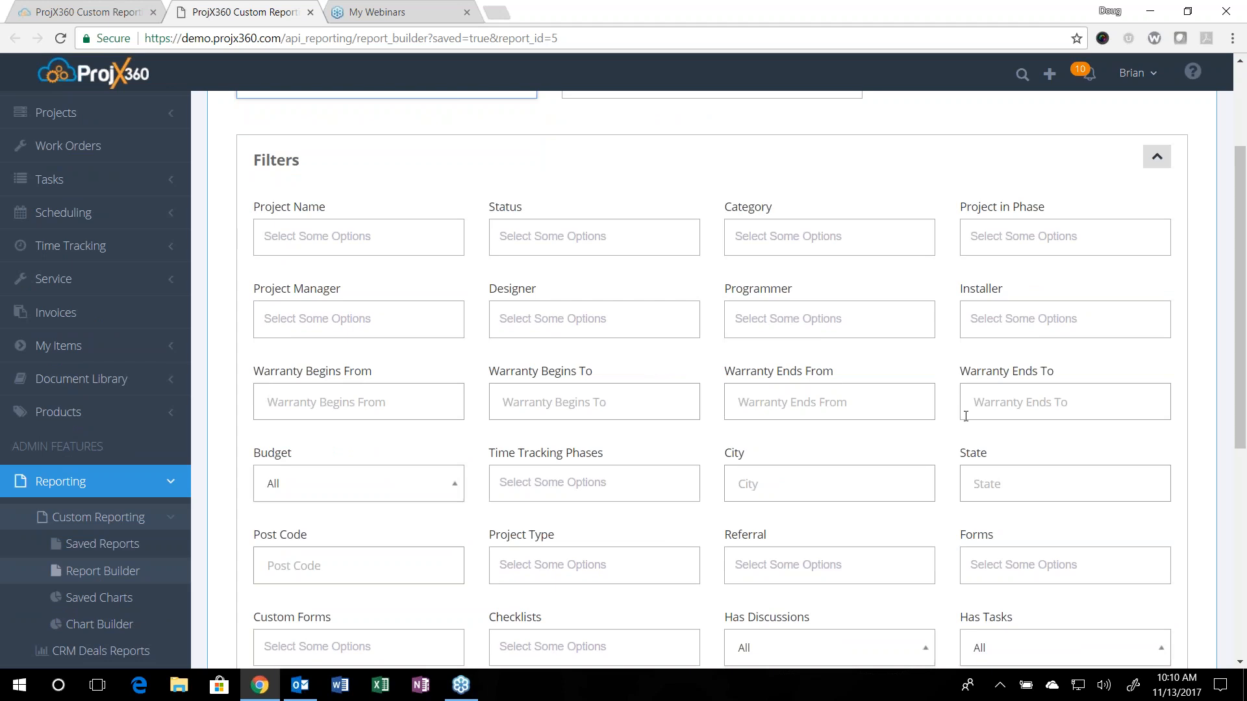
{"action": "scroll", "coordinate": [659, 395], "scroll_direction": "down", "scroll_amount": 3}
{"action": "left_click", "coordinate": [402, 335]}
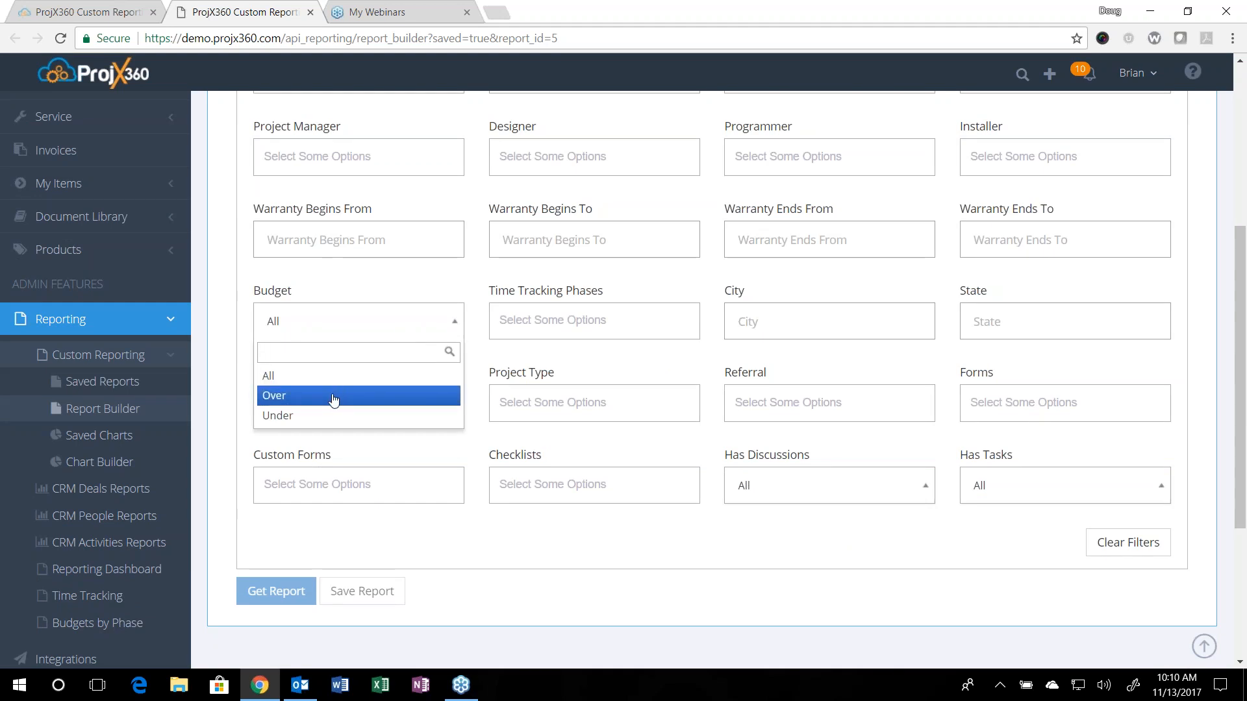
{"action": "left_click", "coordinate": [361, 337]}
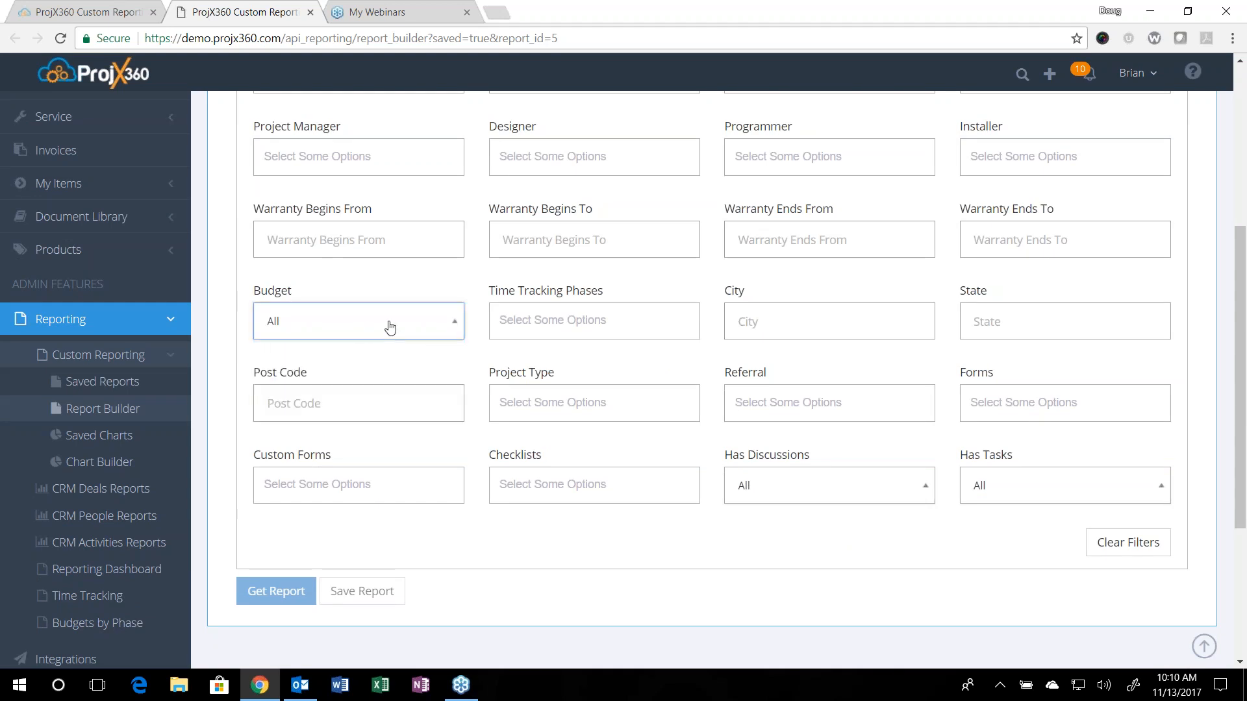
{"action": "left_click", "coordinate": [594, 329]}
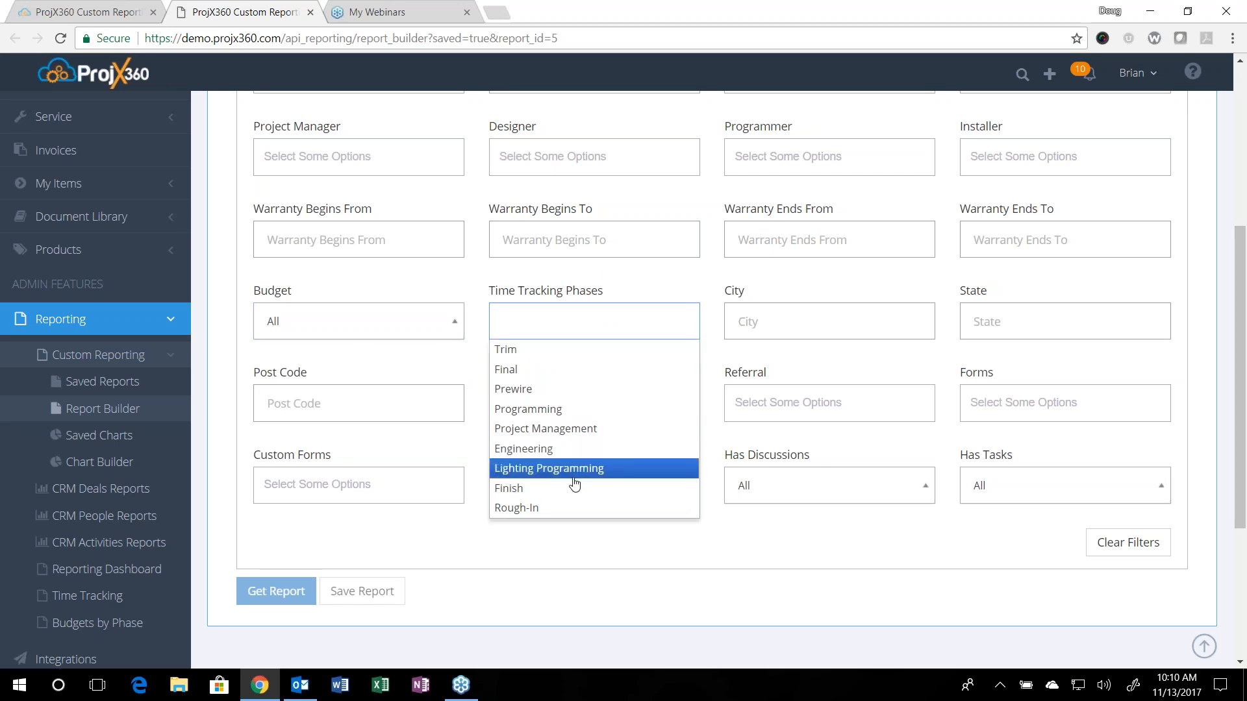
{"action": "left_click", "coordinate": [742, 308]}
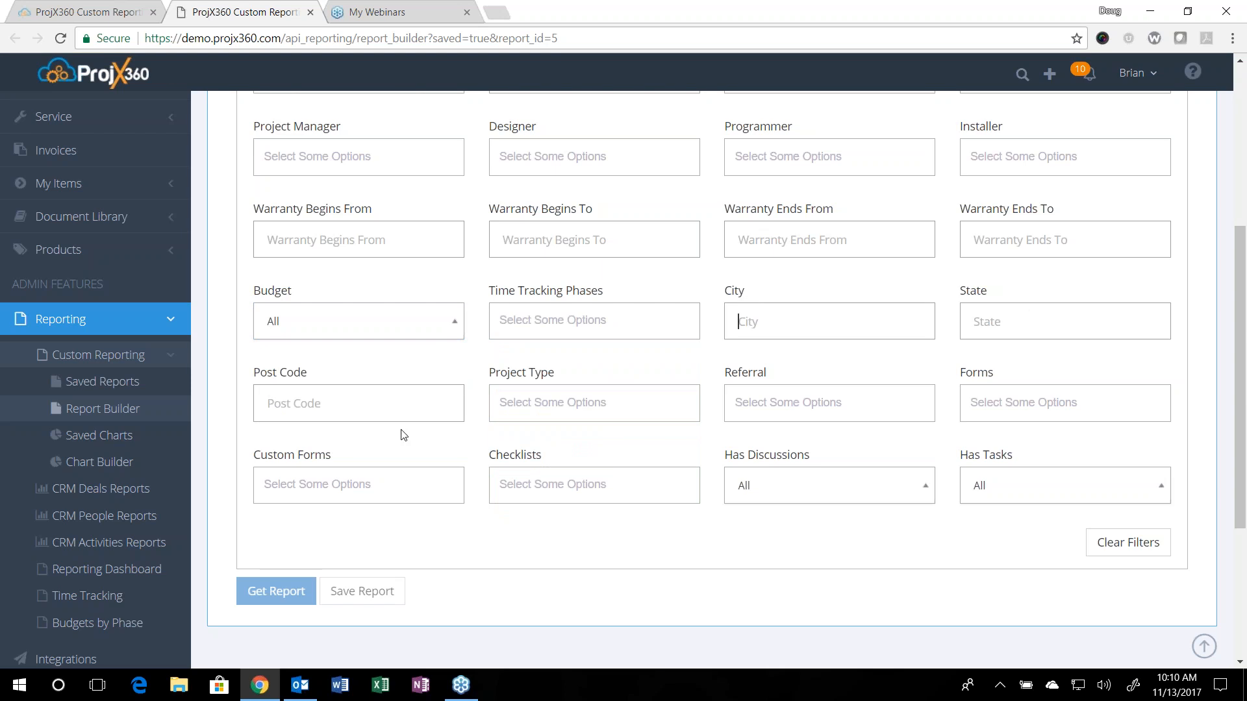
Step: Examine the options of the Project Type, Referral, Forms, Custom Forms, Checklists, Has Discussions and Has Tasks filters
{"action": "left_click", "coordinate": [608, 405]}
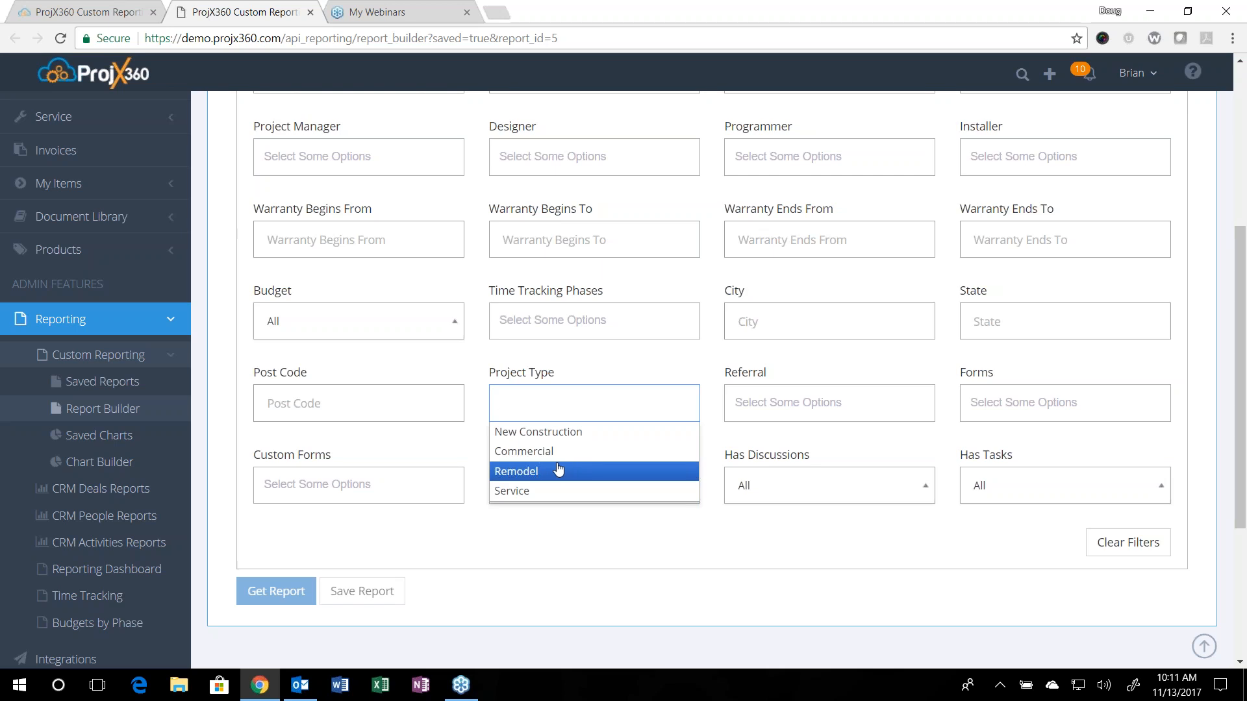
{"action": "left_click", "coordinate": [786, 402]}
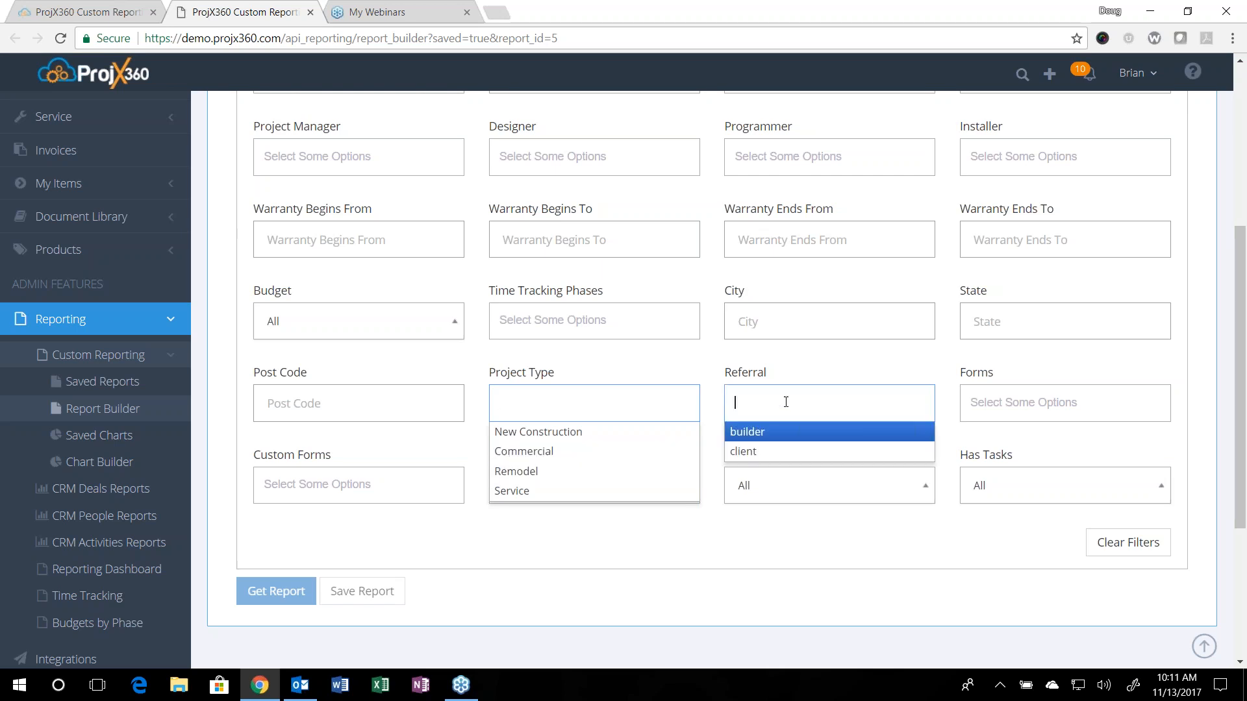
{"action": "left_click", "coordinate": [1005, 397]}
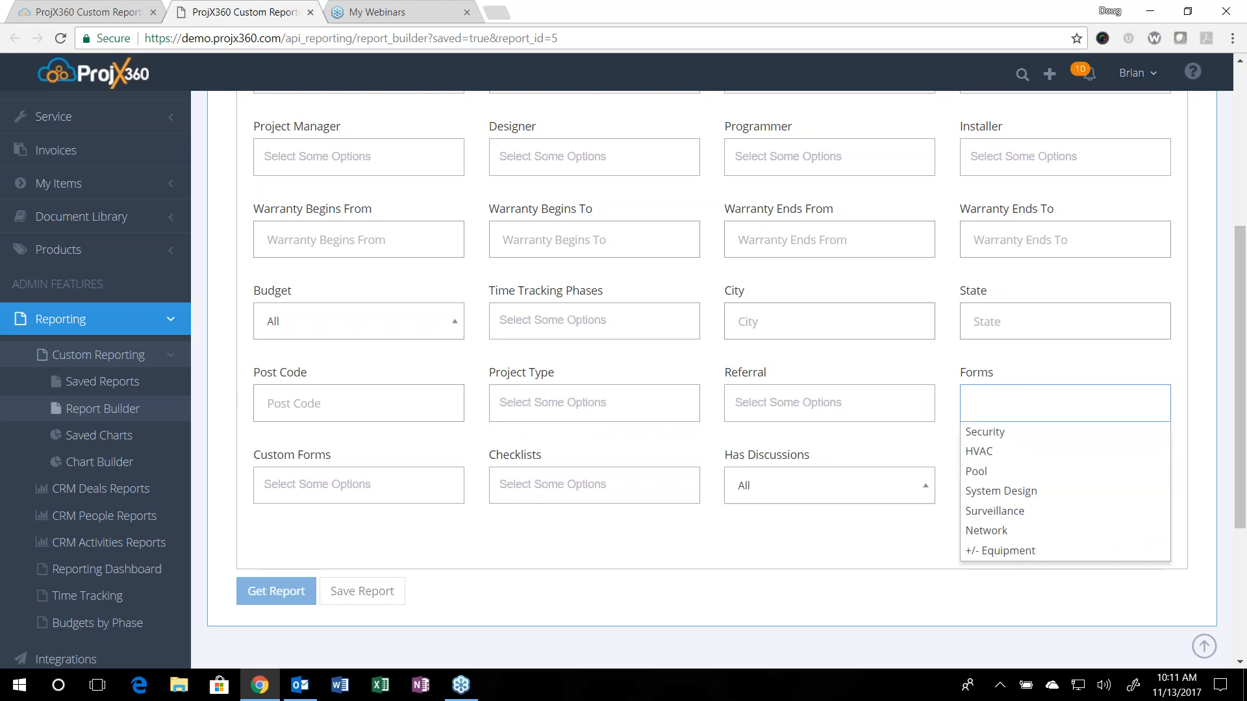
{"action": "left_click", "coordinate": [1024, 367]}
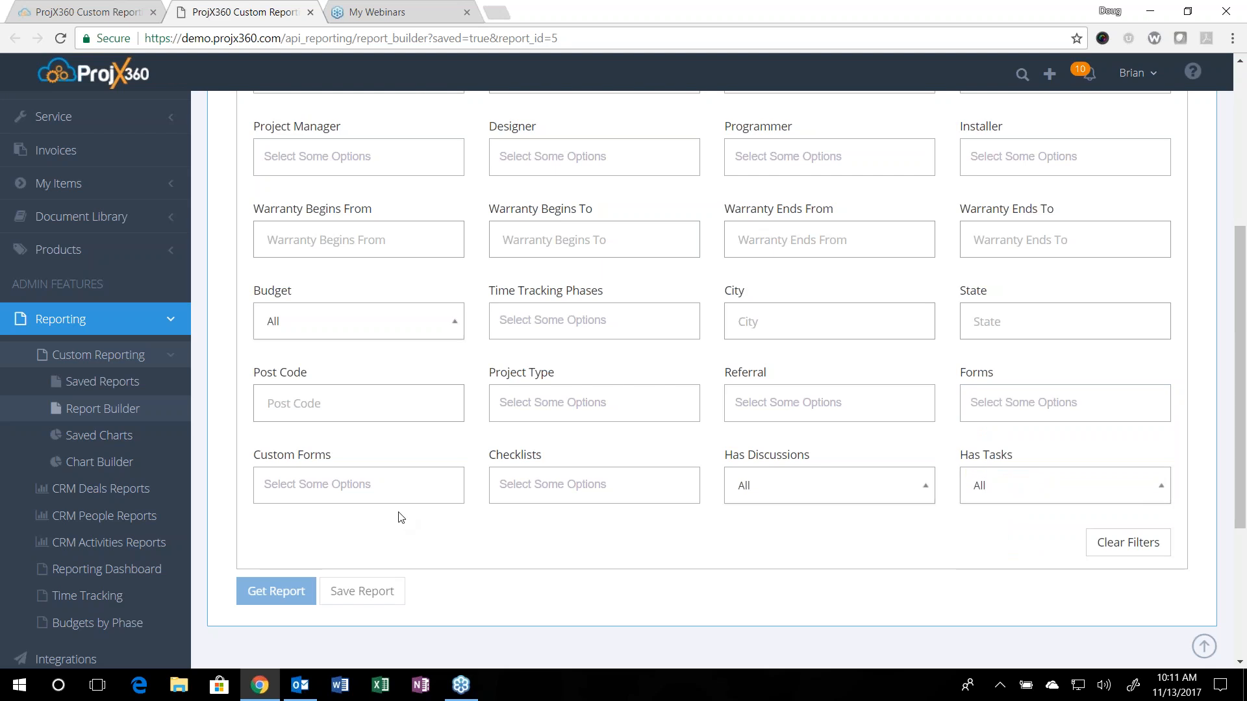
{"action": "left_click", "coordinate": [396, 494]}
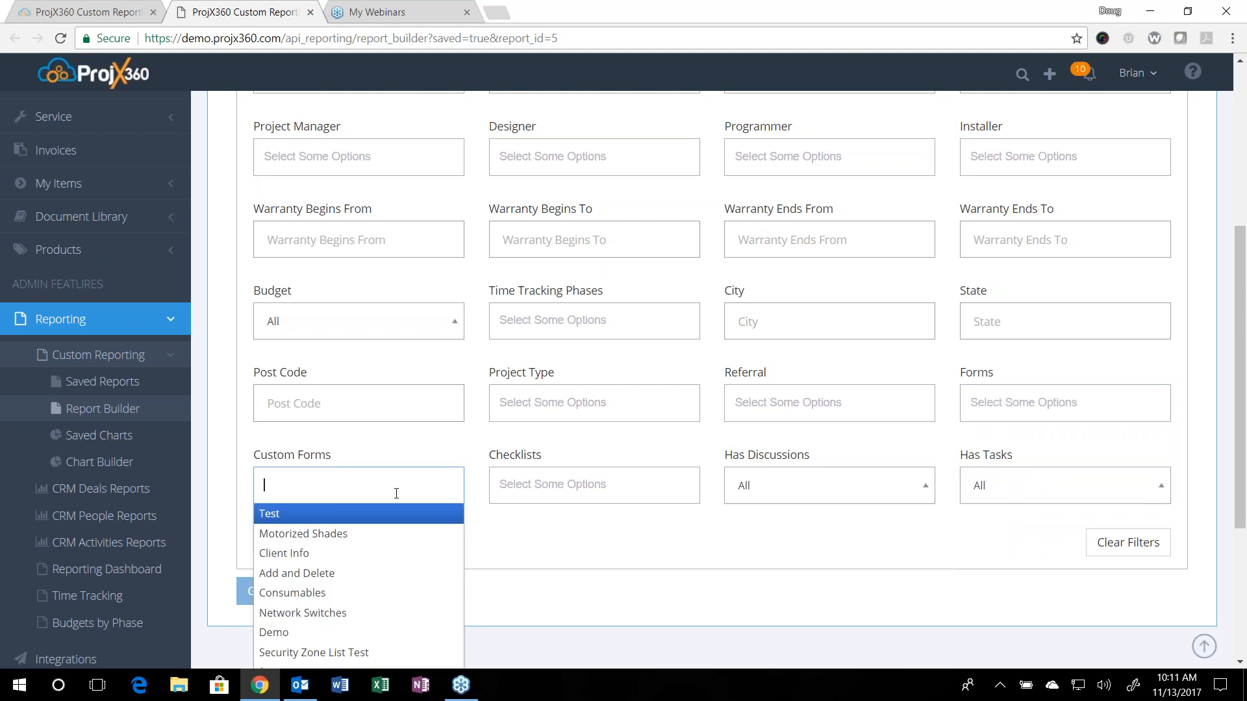
{"action": "left_click", "coordinate": [395, 451]}
{"action": "left_click", "coordinate": [654, 475]}
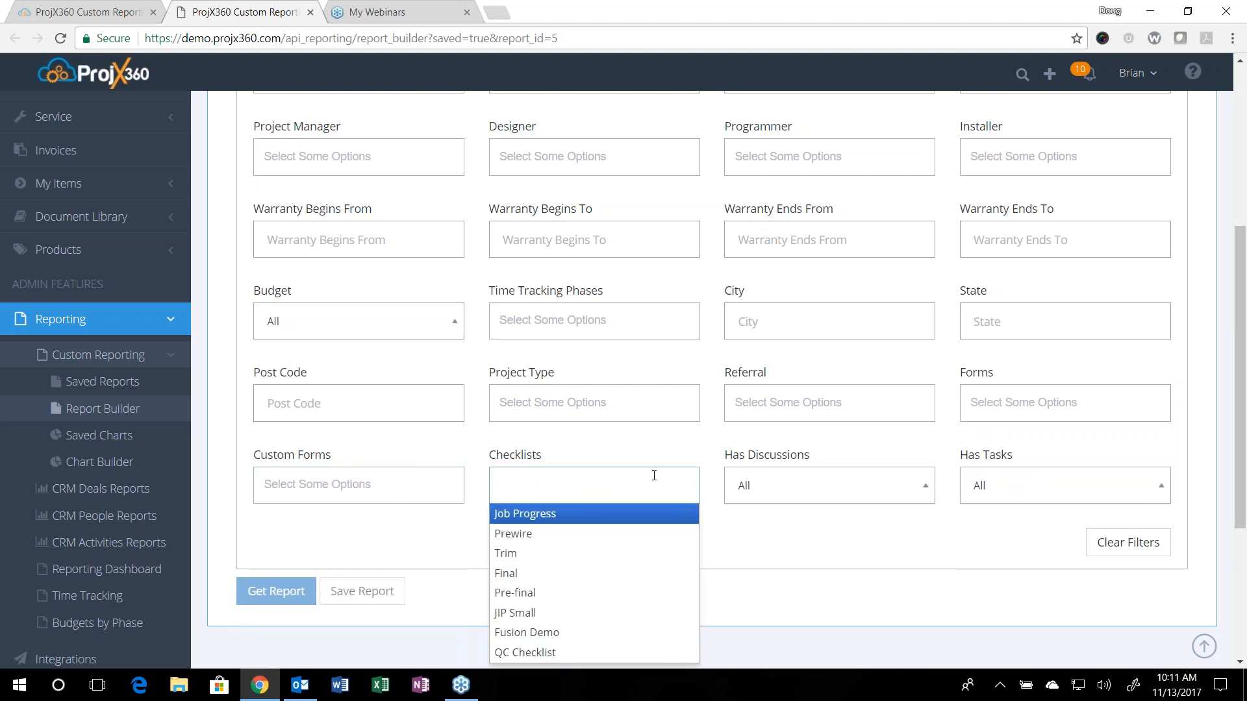
{"action": "left_click", "coordinate": [792, 487]}
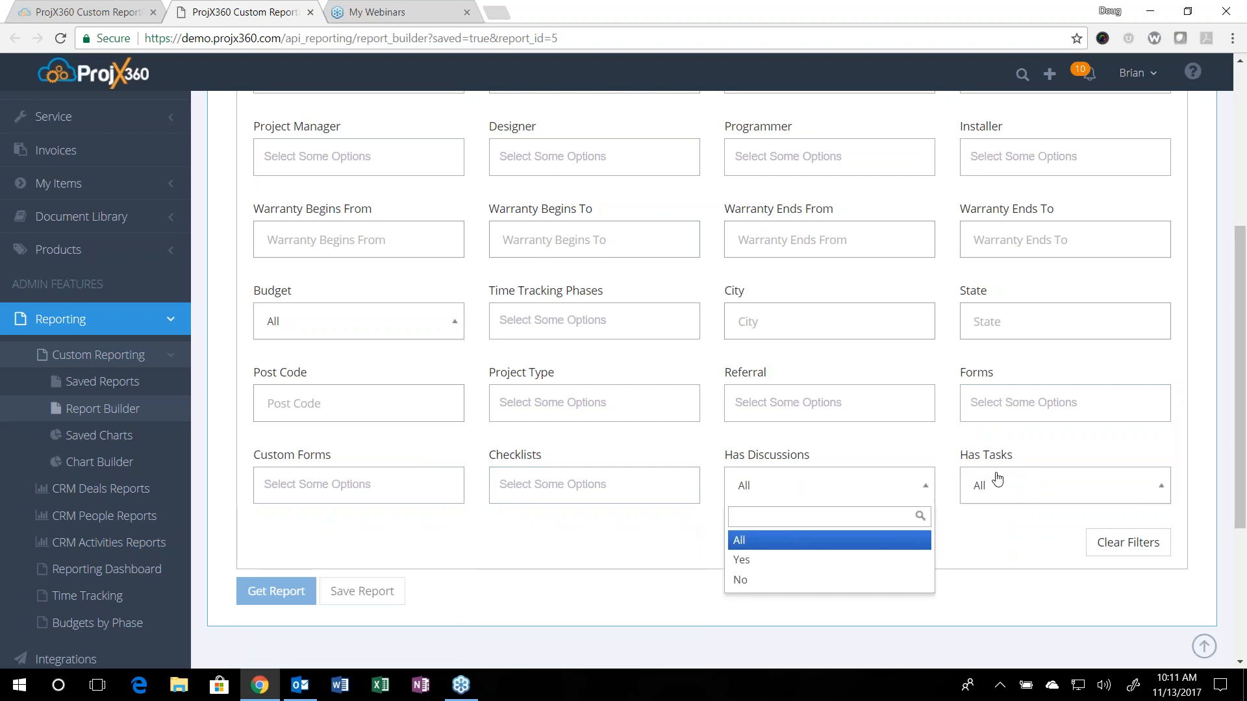
{"action": "left_click", "coordinate": [1022, 481]}
{"action": "left_click", "coordinate": [1015, 448]}
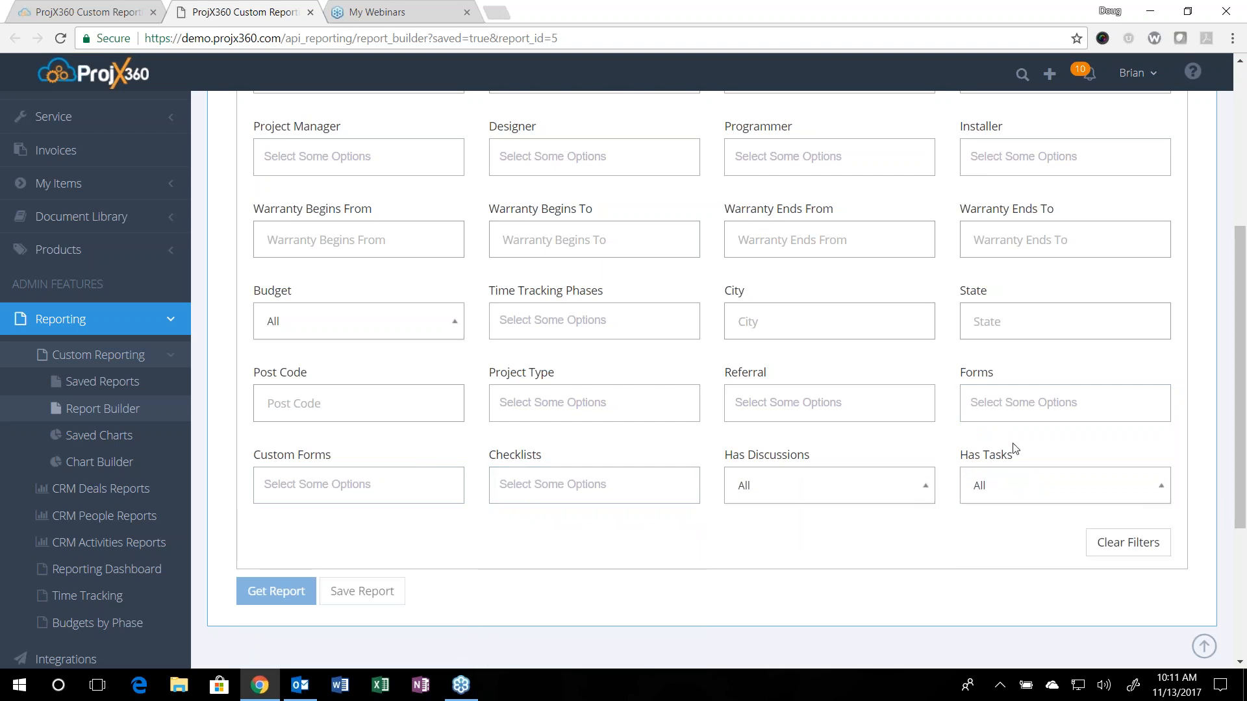
{"action": "scroll", "coordinate": [920, 484], "scroll_direction": "up", "scroll_amount": 5}
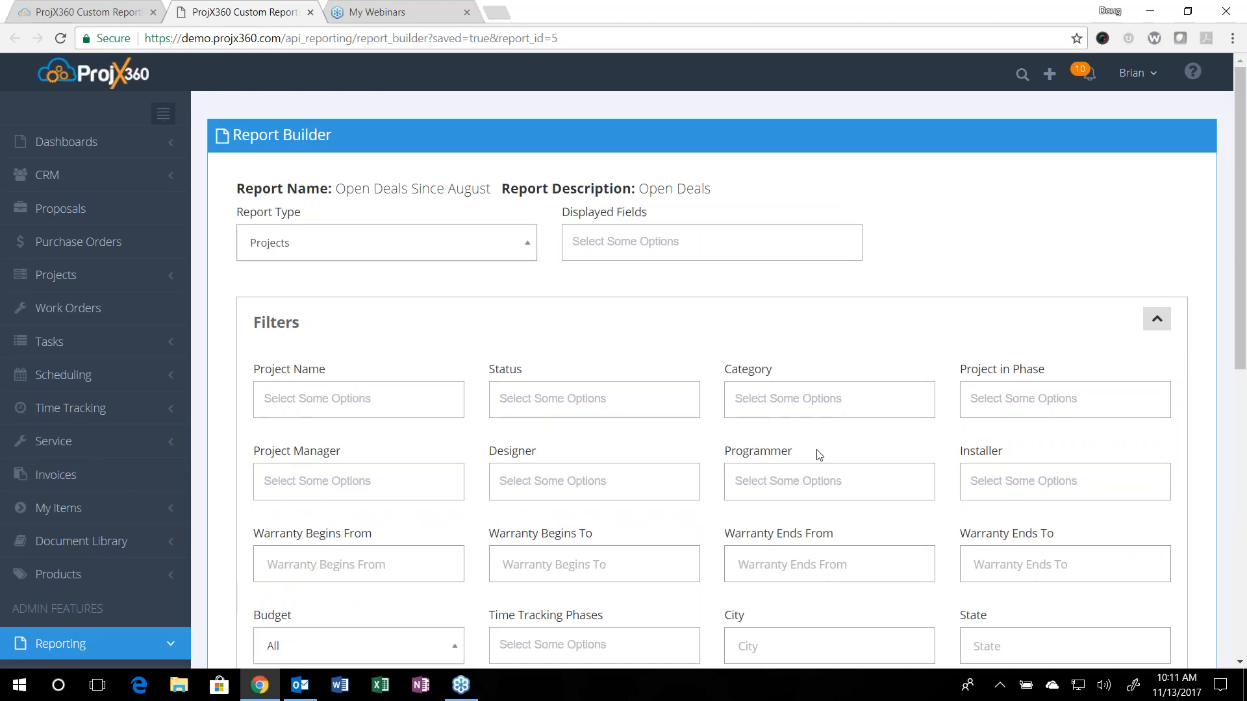
{"action": "scroll", "coordinate": [526, 377], "scroll_direction": "down", "scroll_amount": 3}
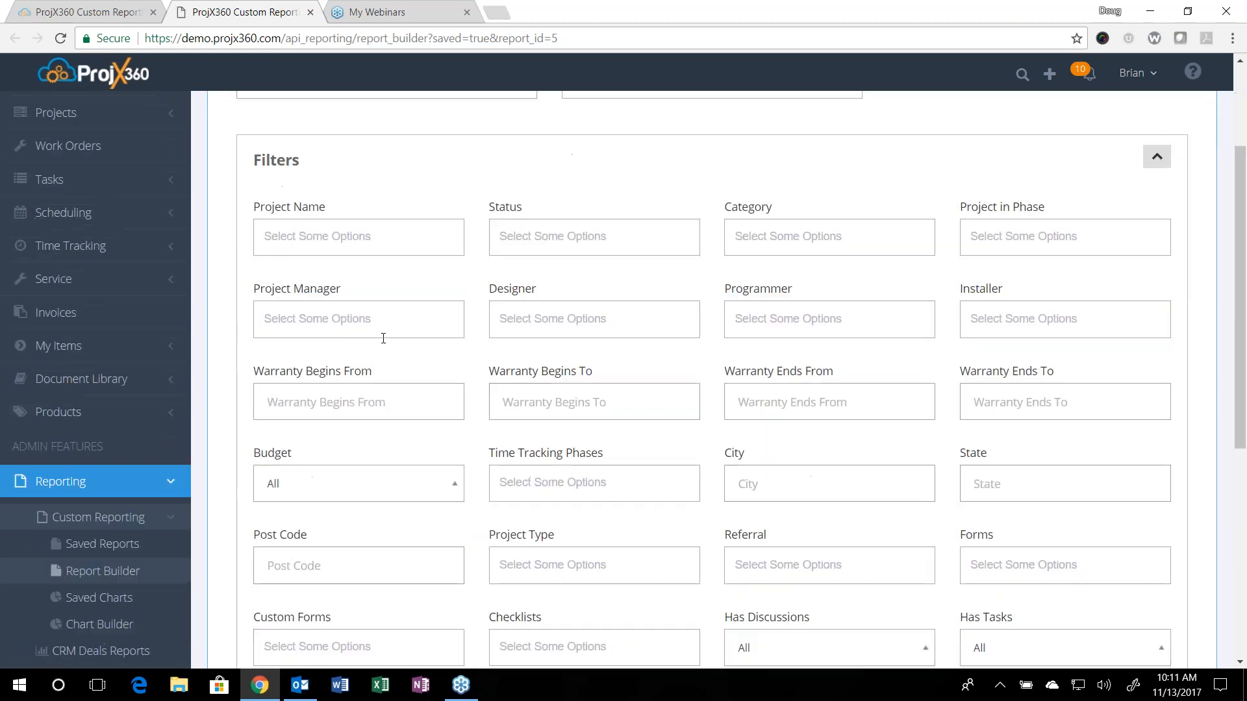
{"action": "scroll", "coordinate": [383, 338], "scroll_direction": "down", "scroll_amount": 1}
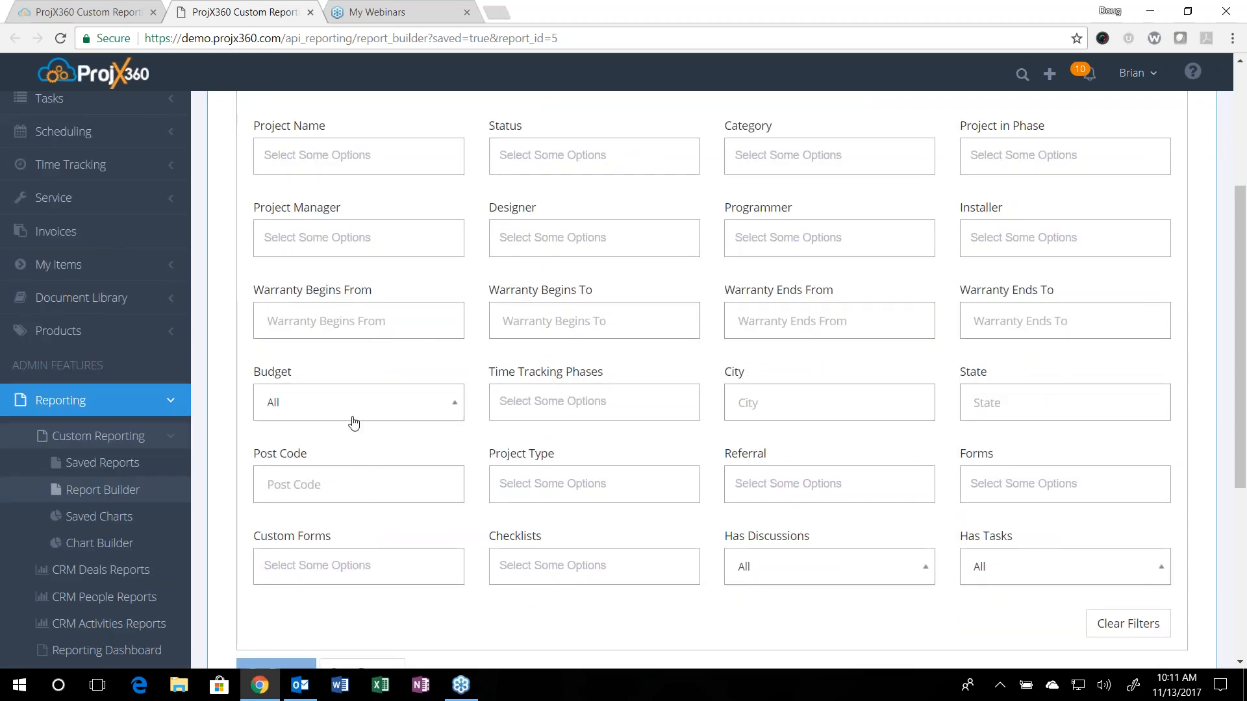
Step: Open the Chart Builder, draw the Projects - By Phases pie chart and view it with its legend
{"action": "left_click", "coordinate": [96, 549]}
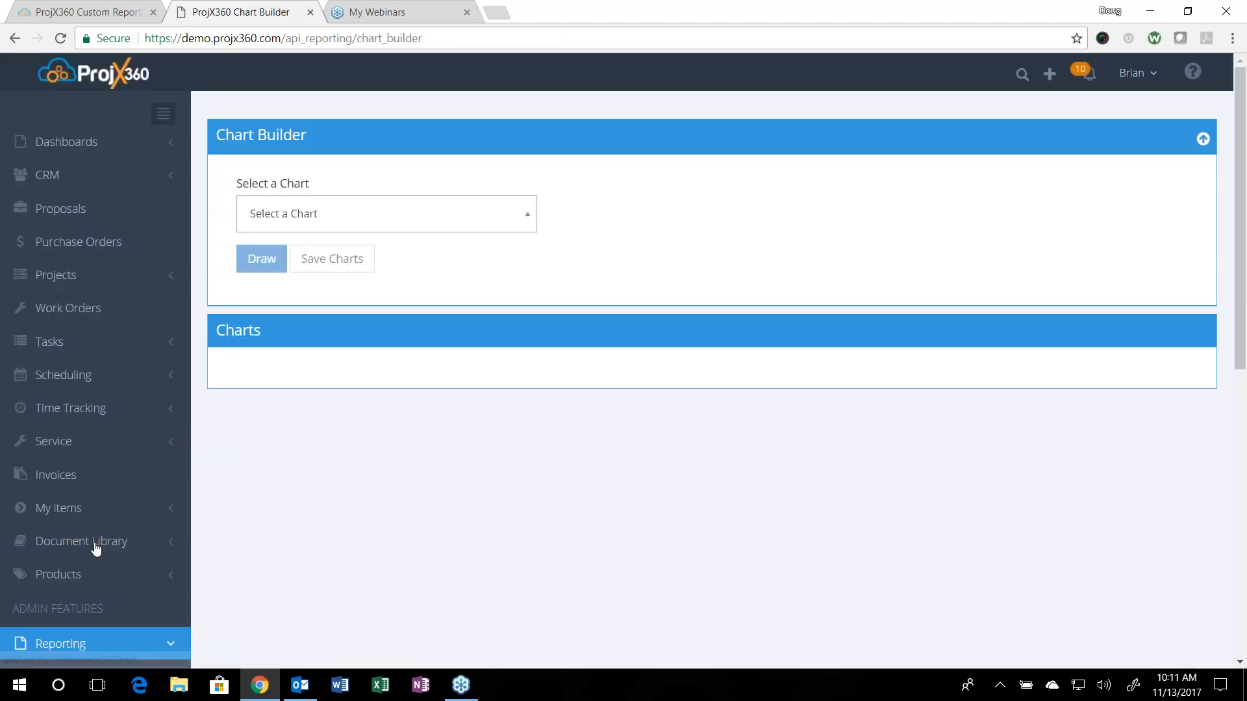
{"action": "left_click", "coordinate": [406, 214]}
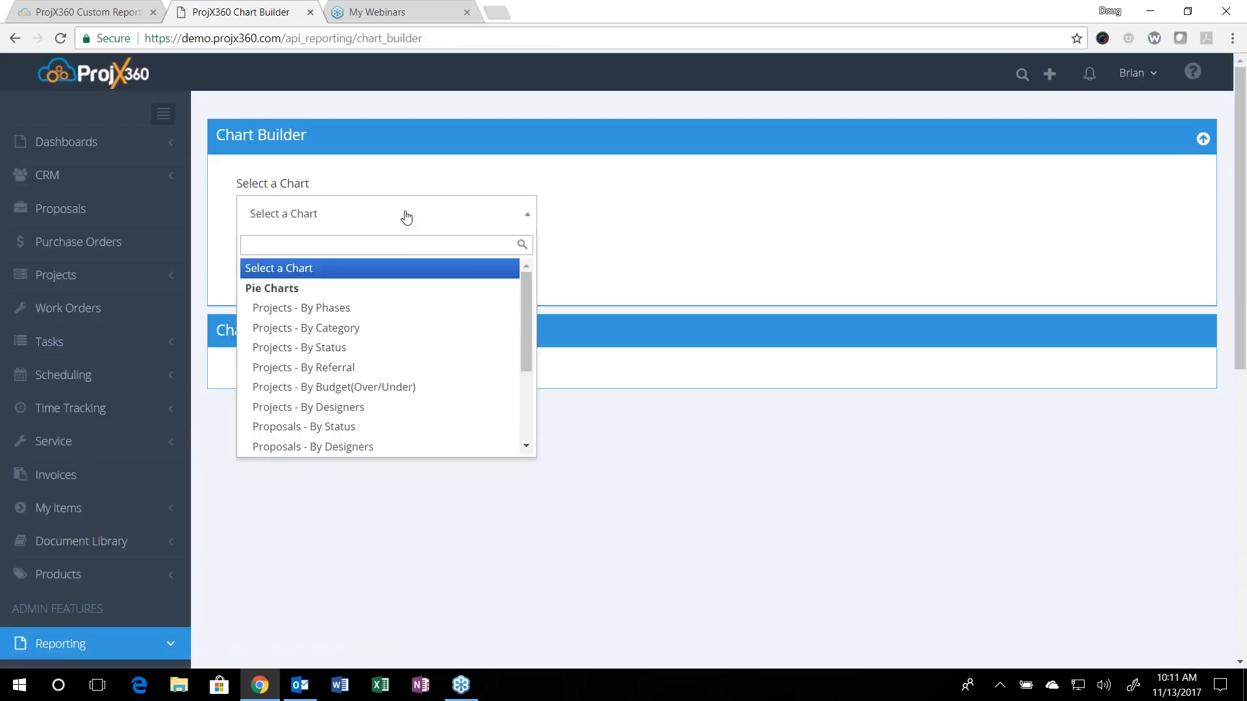
{"action": "left_click", "coordinate": [340, 307]}
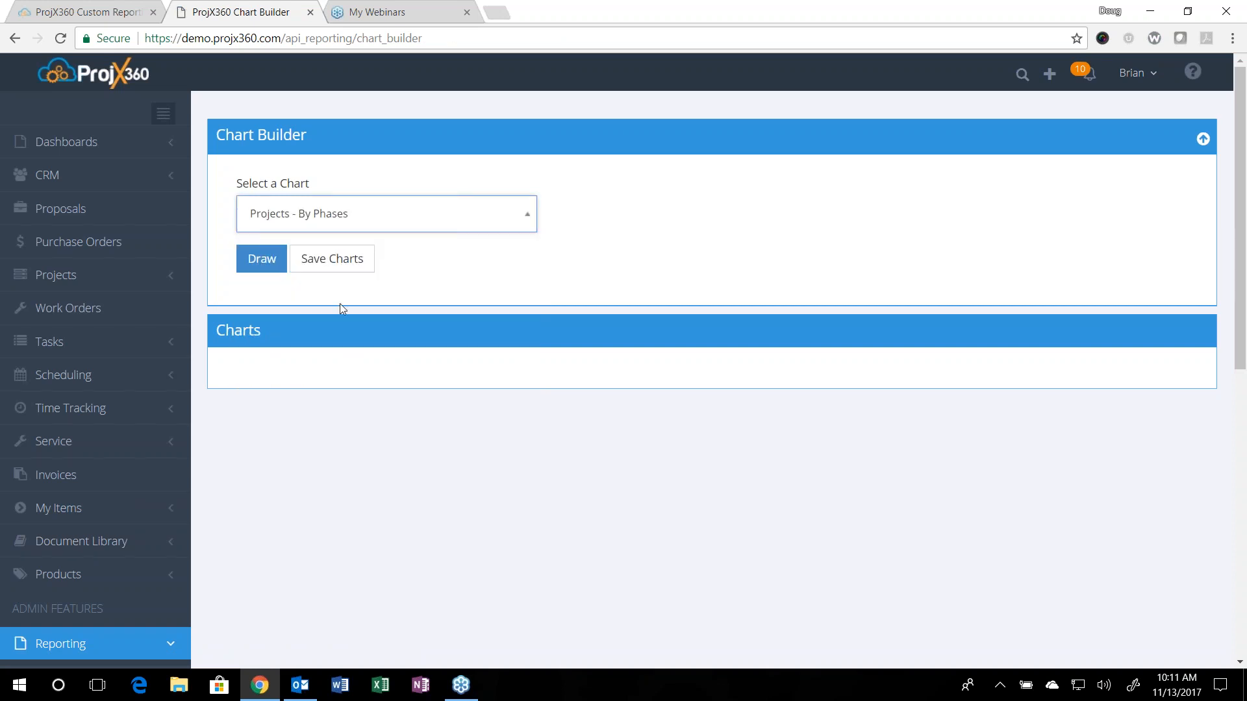
{"action": "left_click", "coordinate": [269, 271]}
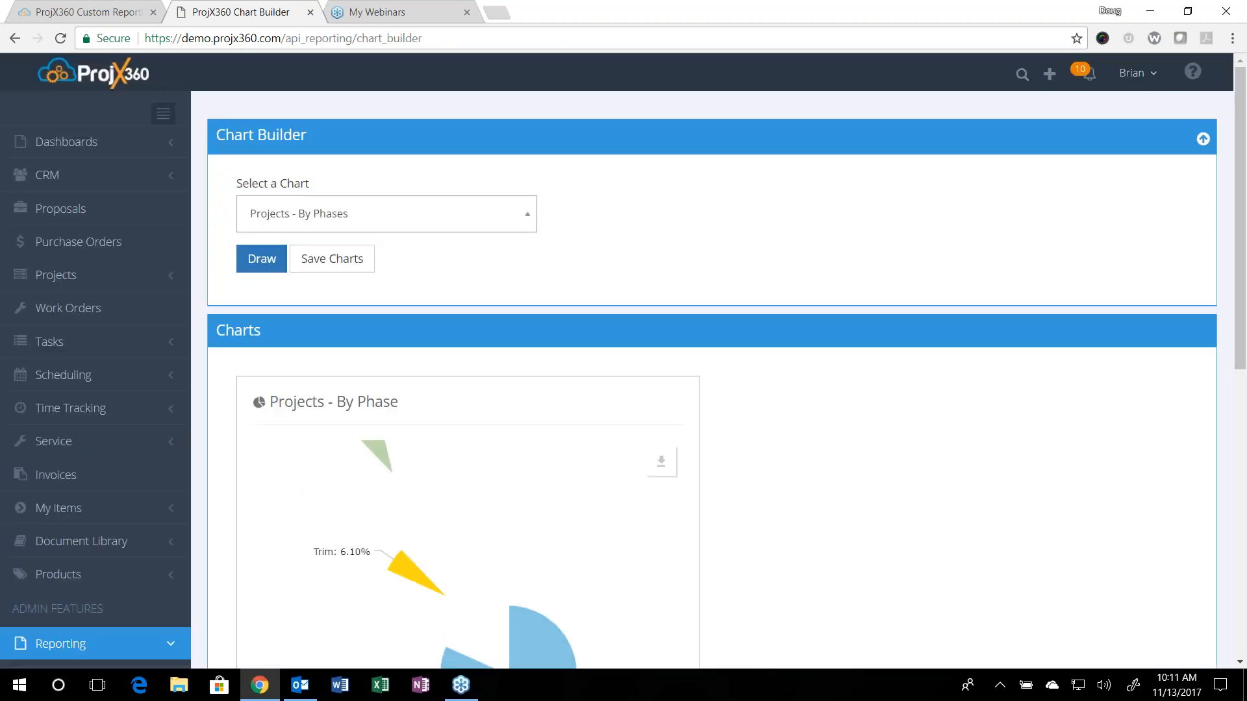
{"action": "scroll", "coordinate": [515, 461], "scroll_direction": "down", "scroll_amount": 3}
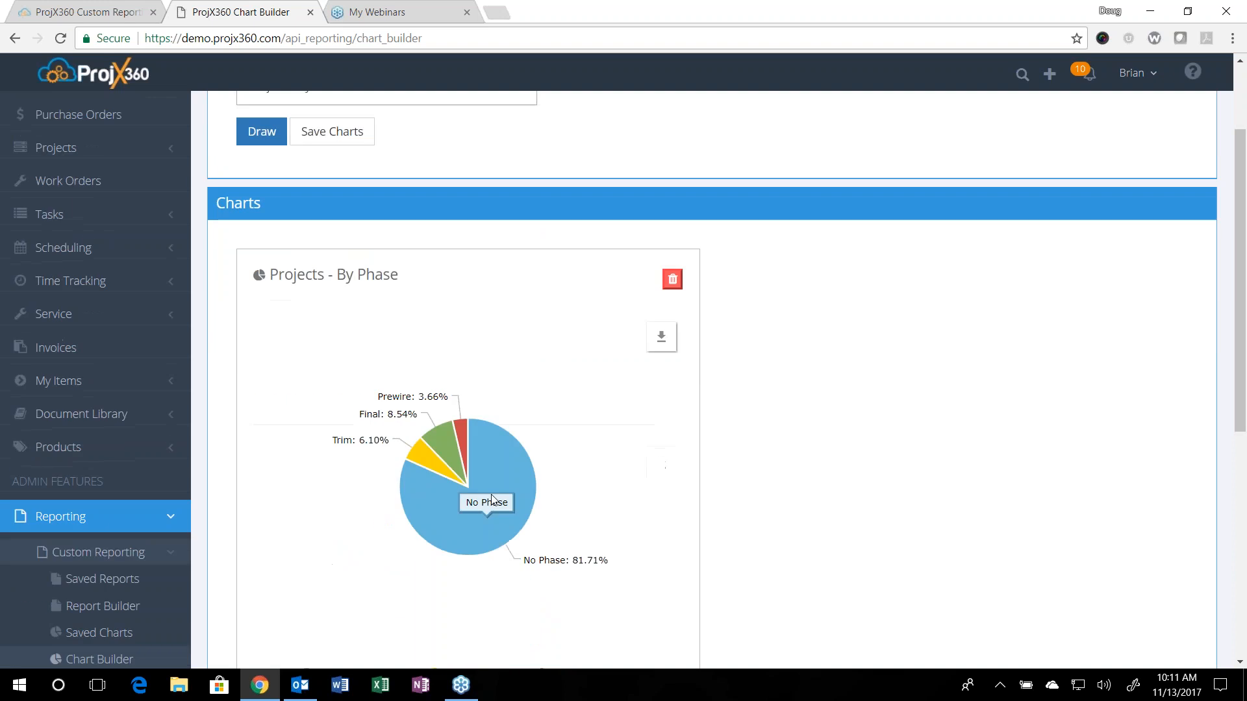
{"action": "scroll", "coordinate": [549, 448], "scroll_direction": "down", "scroll_amount": 1}
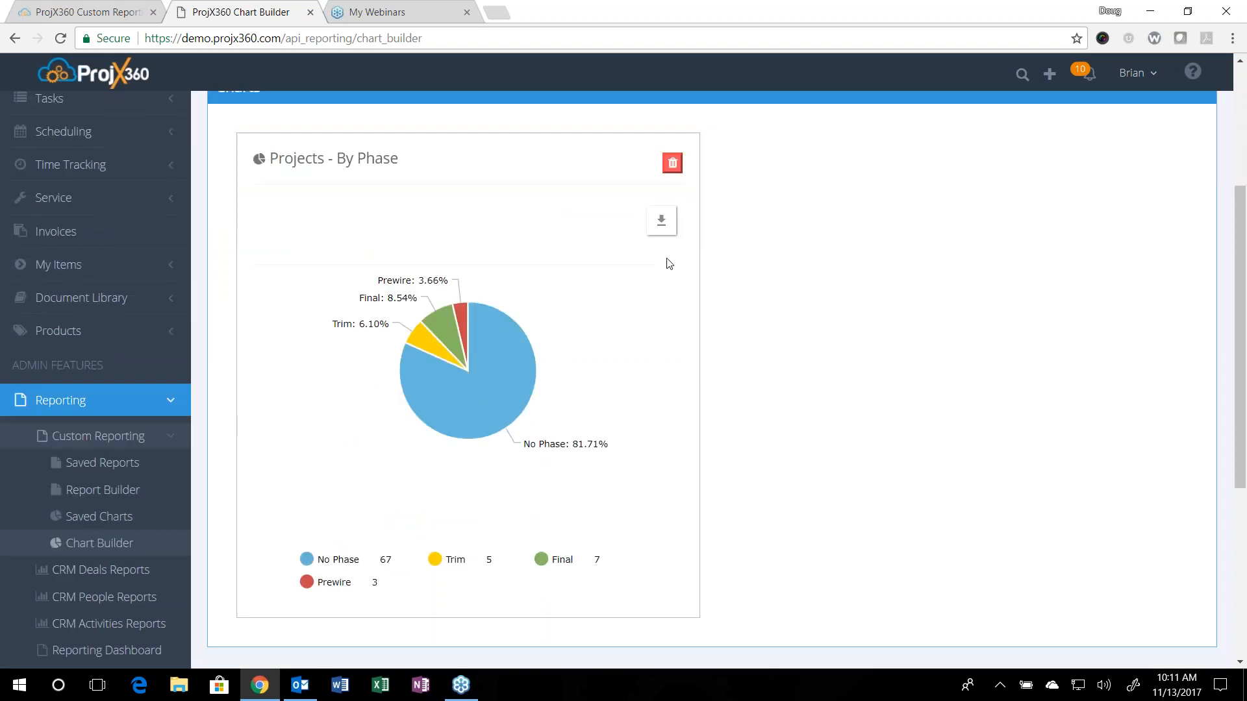
Step: Show the download, save, annotate and print options of the Projects - By Phase chart
{"action": "left_click", "coordinate": [663, 225]}
{"action": "mouse_move", "coordinate": [628, 229]}
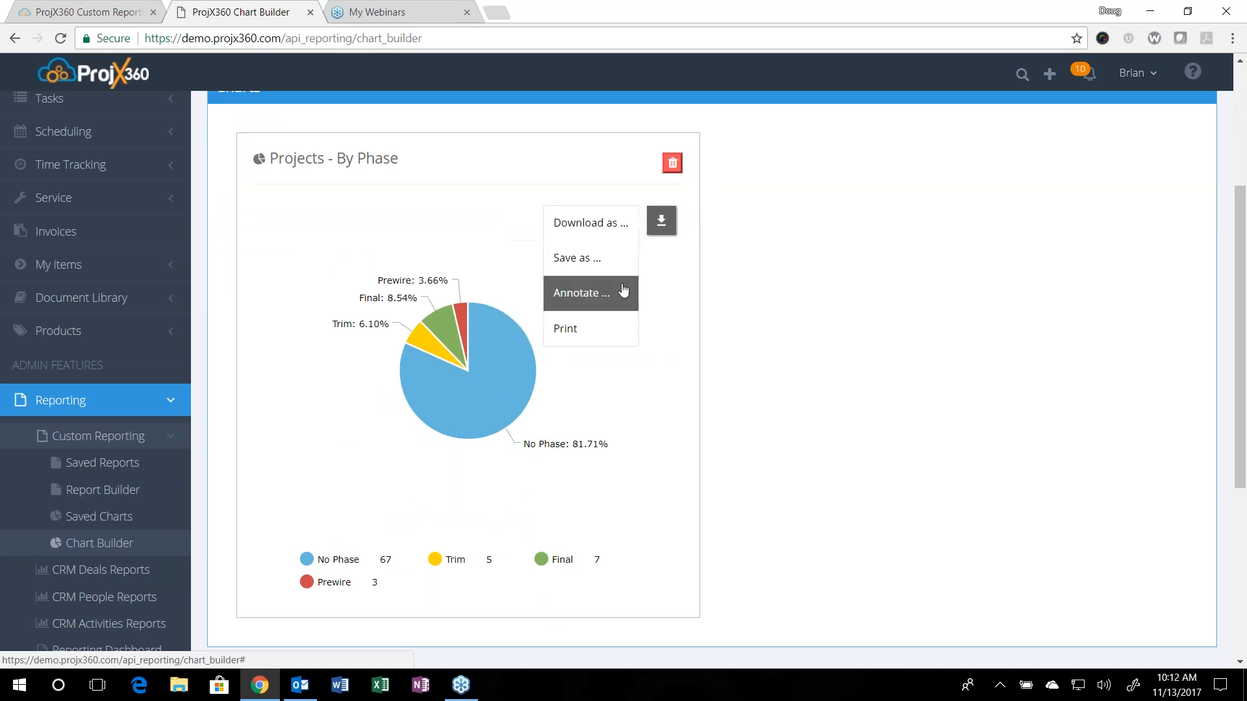
{"action": "mouse_move", "coordinate": [591, 261]}
{"action": "left_click", "coordinate": [614, 334]}
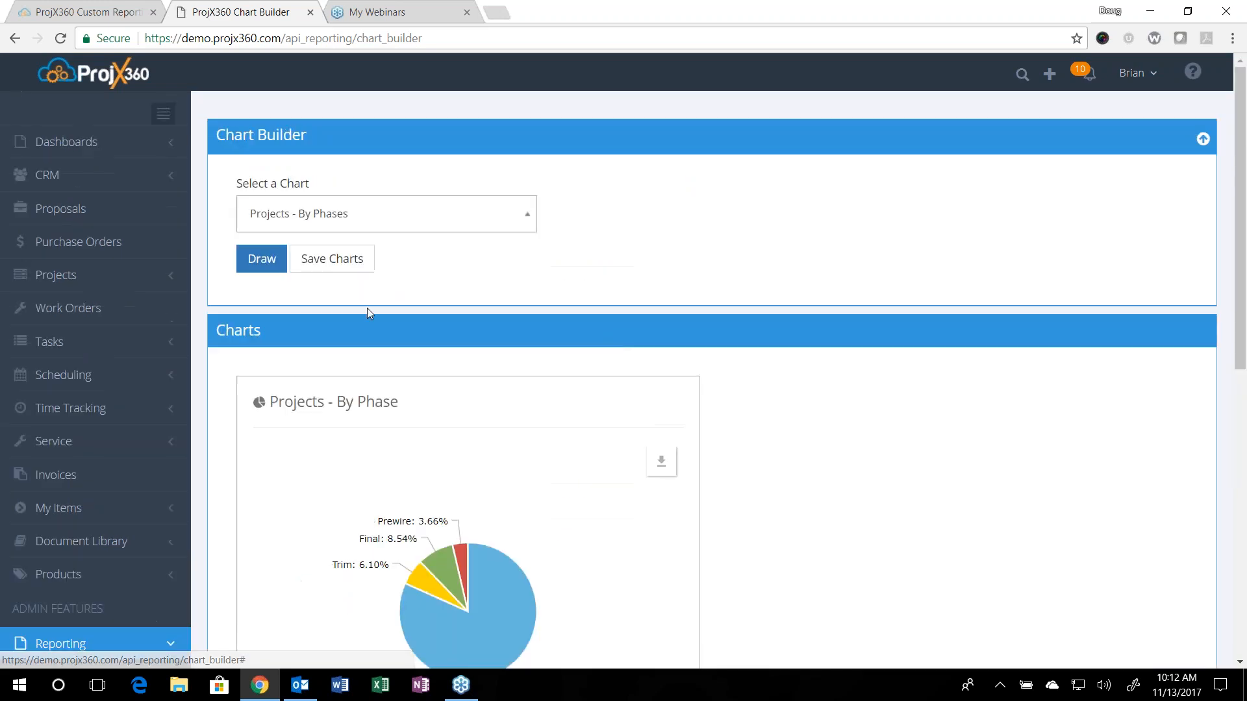
Step: Draw the Projects - By Referral pie chart beside the By Phase chart
{"action": "left_click", "coordinate": [363, 217]}
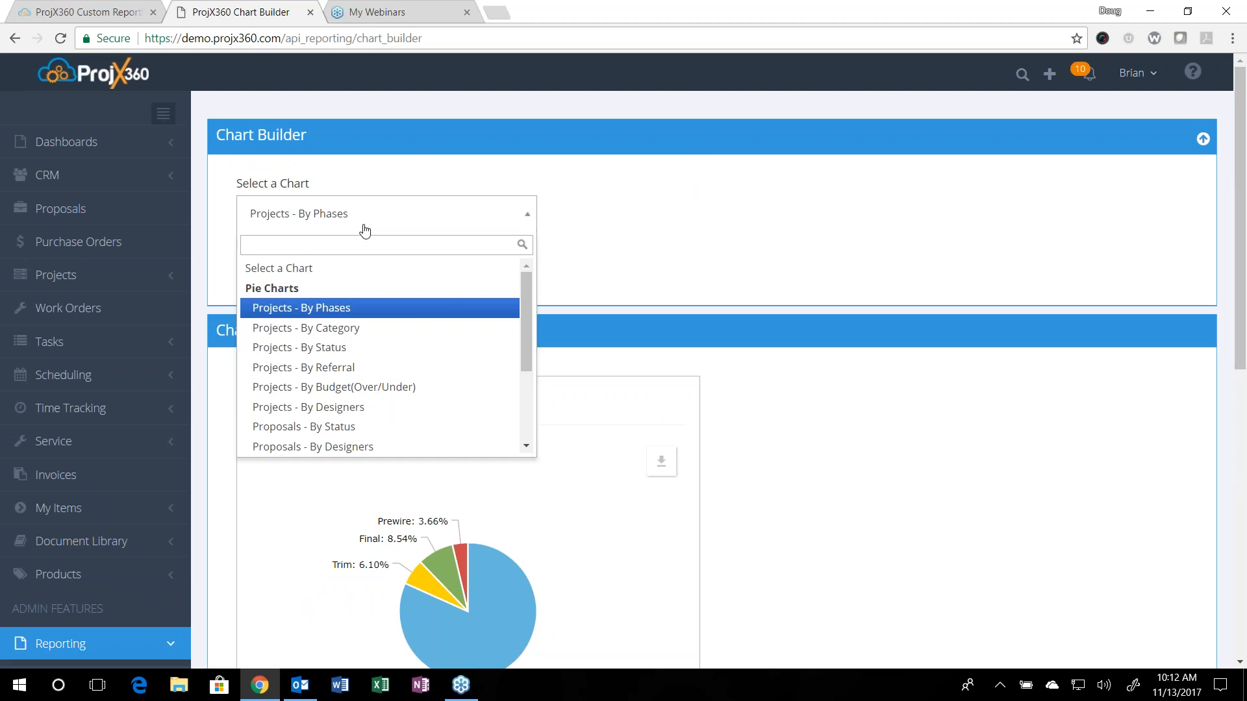
{"action": "left_click", "coordinate": [361, 369]}
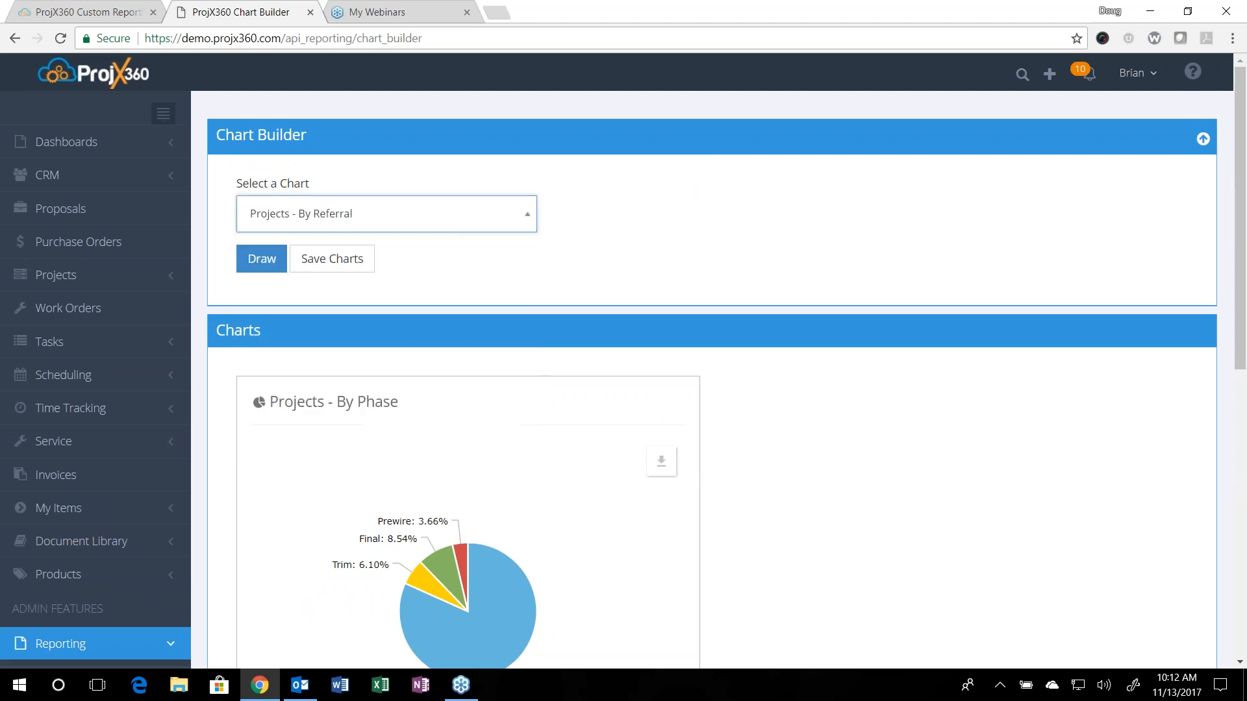
{"action": "left_click", "coordinate": [259, 260]}
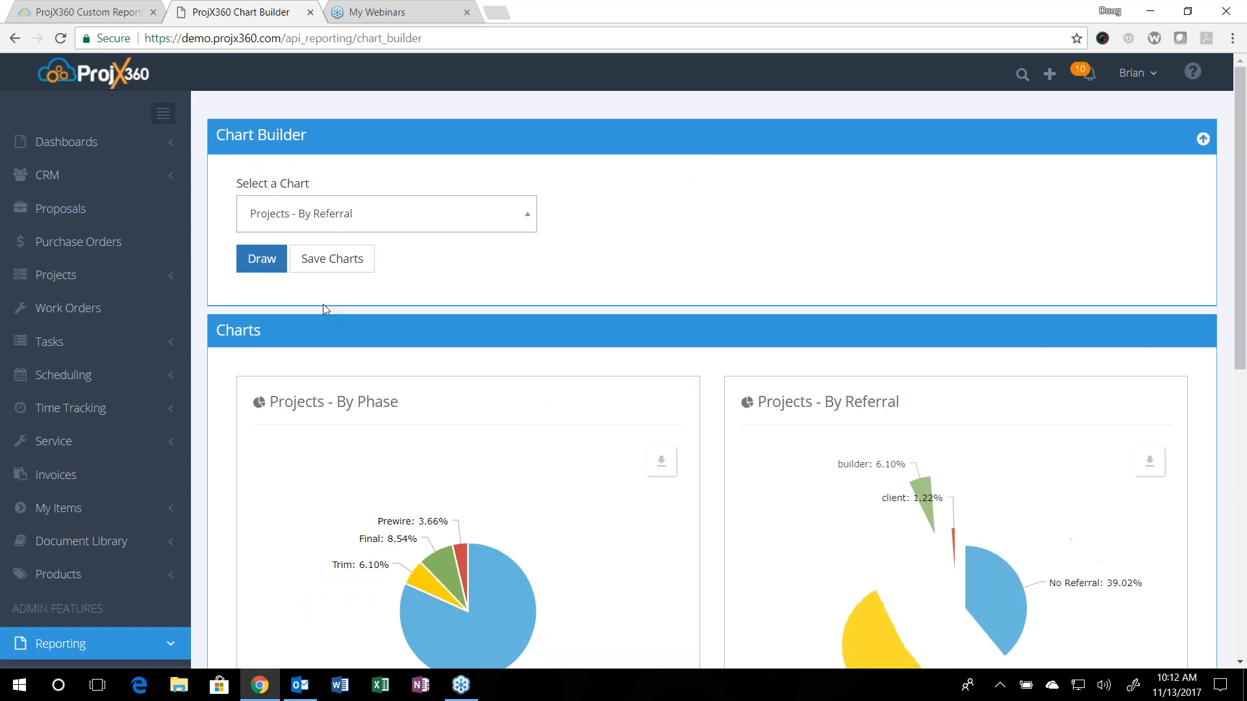
{"action": "scroll", "coordinate": [993, 485], "scroll_direction": "down", "scroll_amount": 4}
{"action": "scroll", "coordinate": [981, 481], "scroll_direction": "up", "scroll_amount": 4}
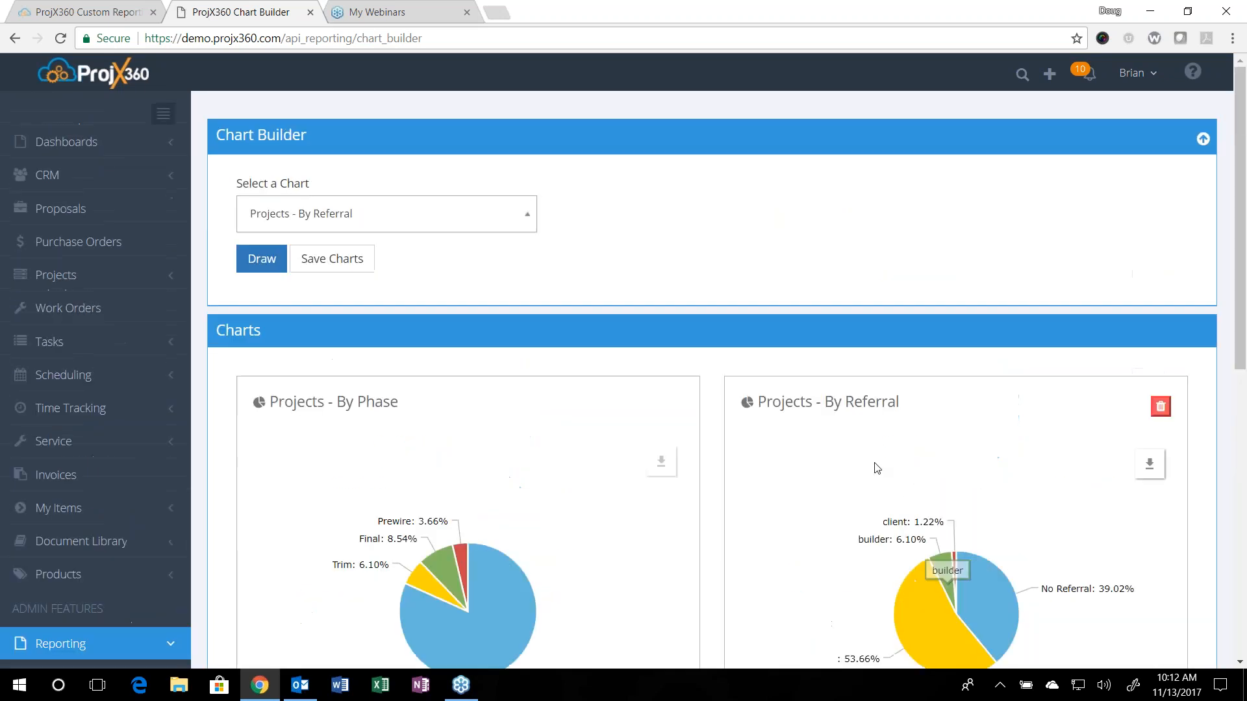
Step: Add the Projects - By Designers pie chart to the drawn charts
{"action": "left_click", "coordinate": [346, 215]}
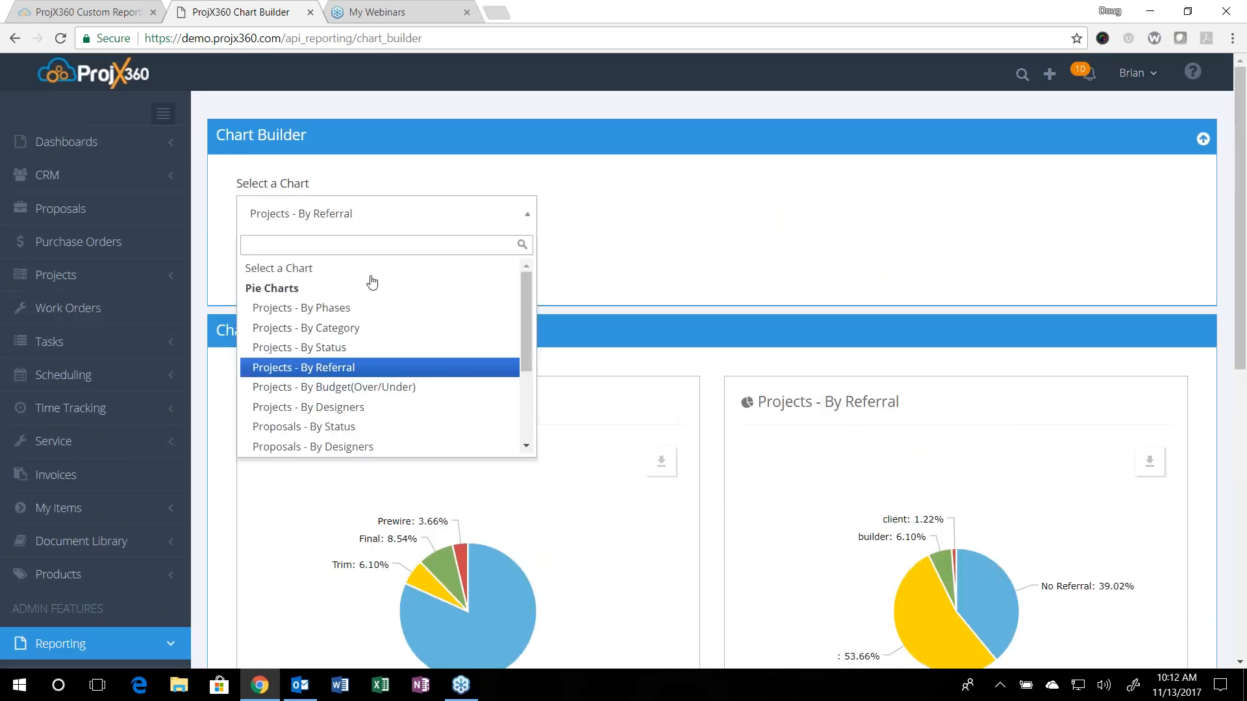
{"action": "left_click", "coordinate": [384, 407]}
{"action": "left_click", "coordinate": [262, 259]}
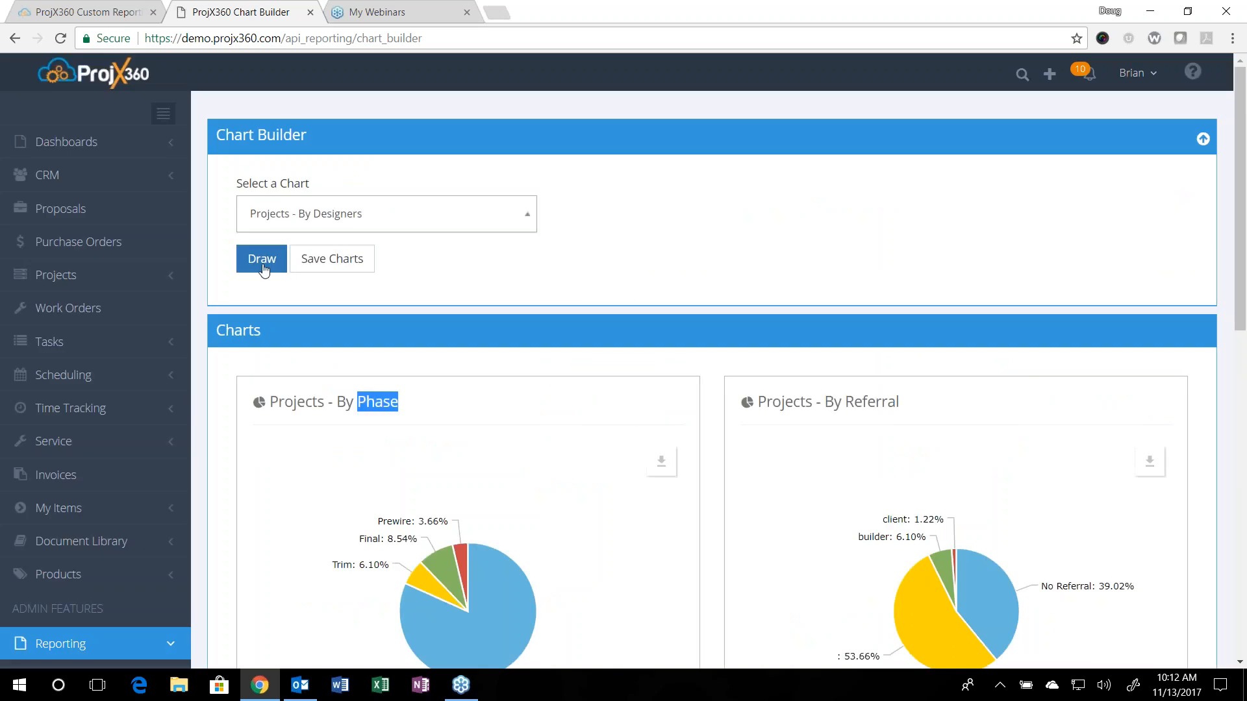
{"action": "scroll", "coordinate": [264, 270], "scroll_direction": "down", "scroll_amount": 6}
{"action": "scroll", "coordinate": [302, 250], "scroll_direction": "up", "scroll_amount": 6}
Step: Draw the Proposals - By Status pie chart as an additional chart
{"action": "left_click", "coordinate": [379, 216]}
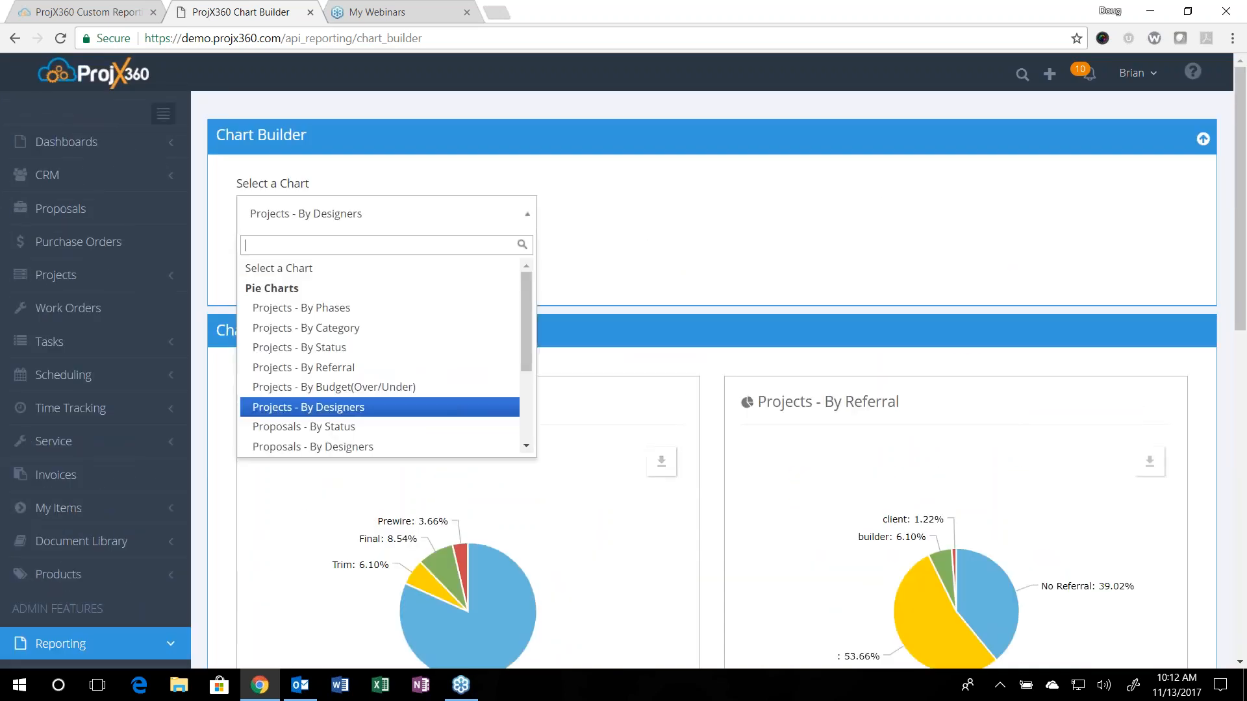
{"action": "left_click", "coordinate": [393, 426]}
{"action": "left_click", "coordinate": [262, 259]}
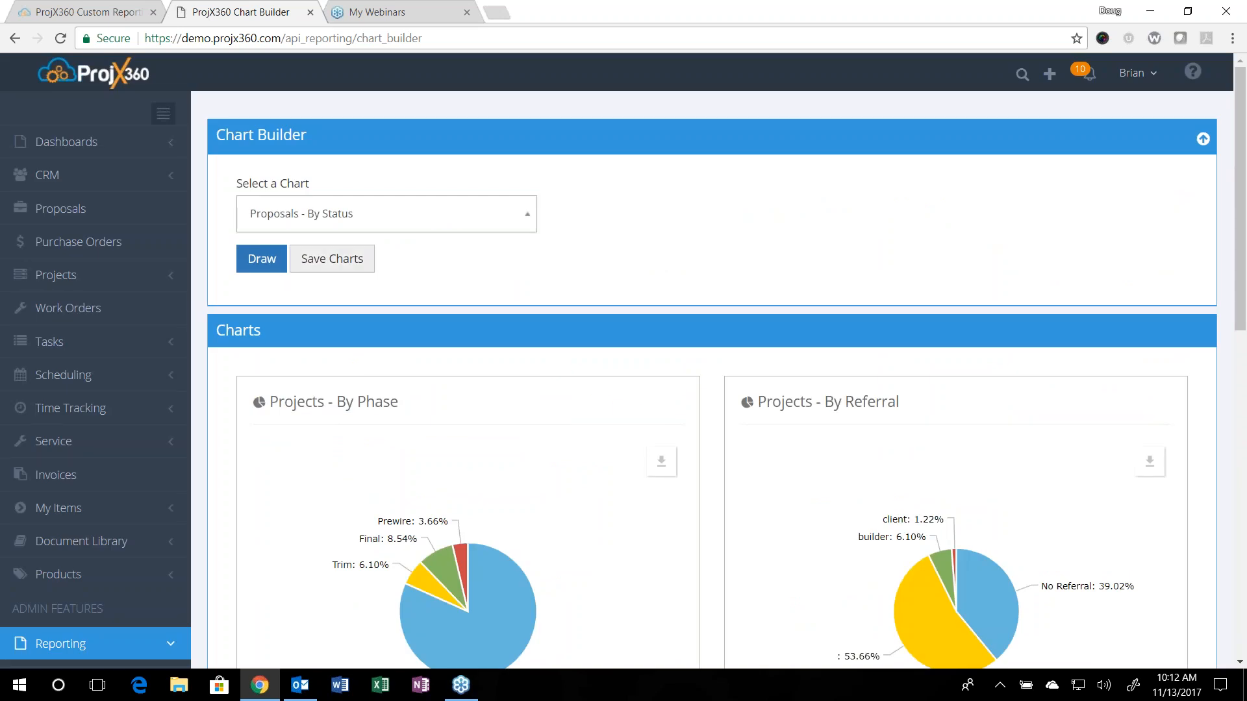
Step: Open the form for saving the charts as a group, close it without saving, and look over the drawn charts
{"action": "left_click", "coordinate": [349, 260]}
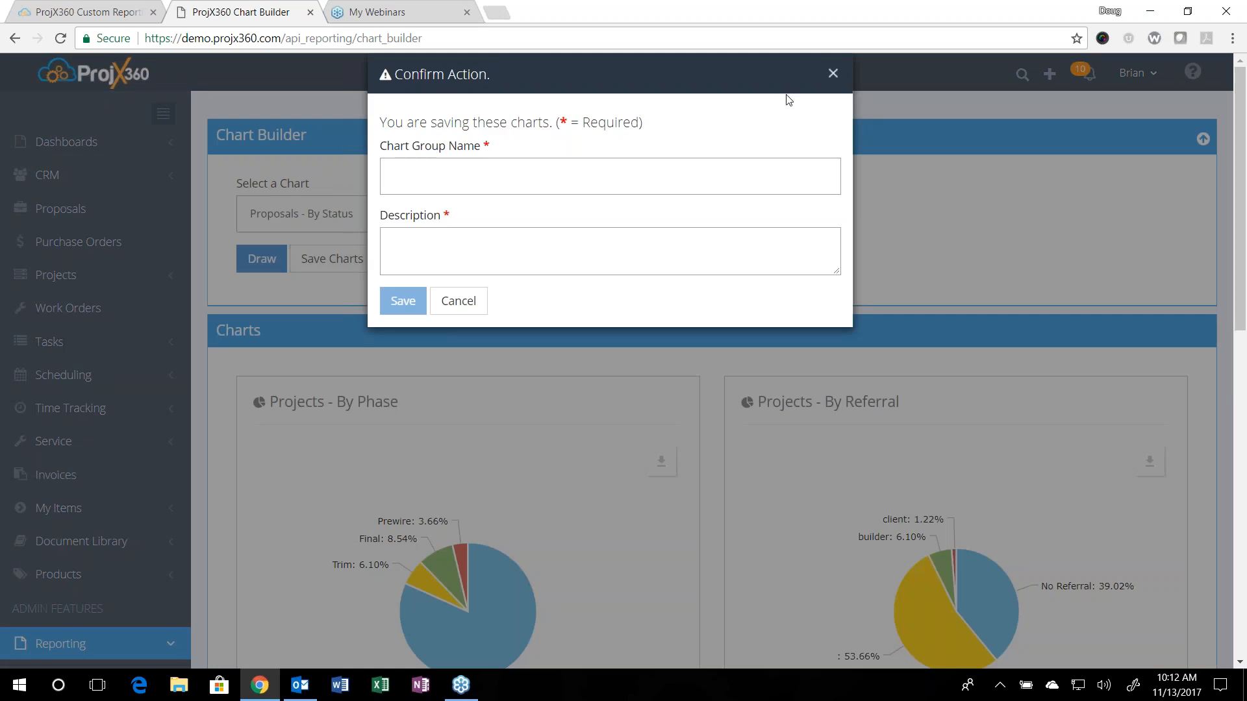
{"action": "left_click", "coordinate": [831, 74]}
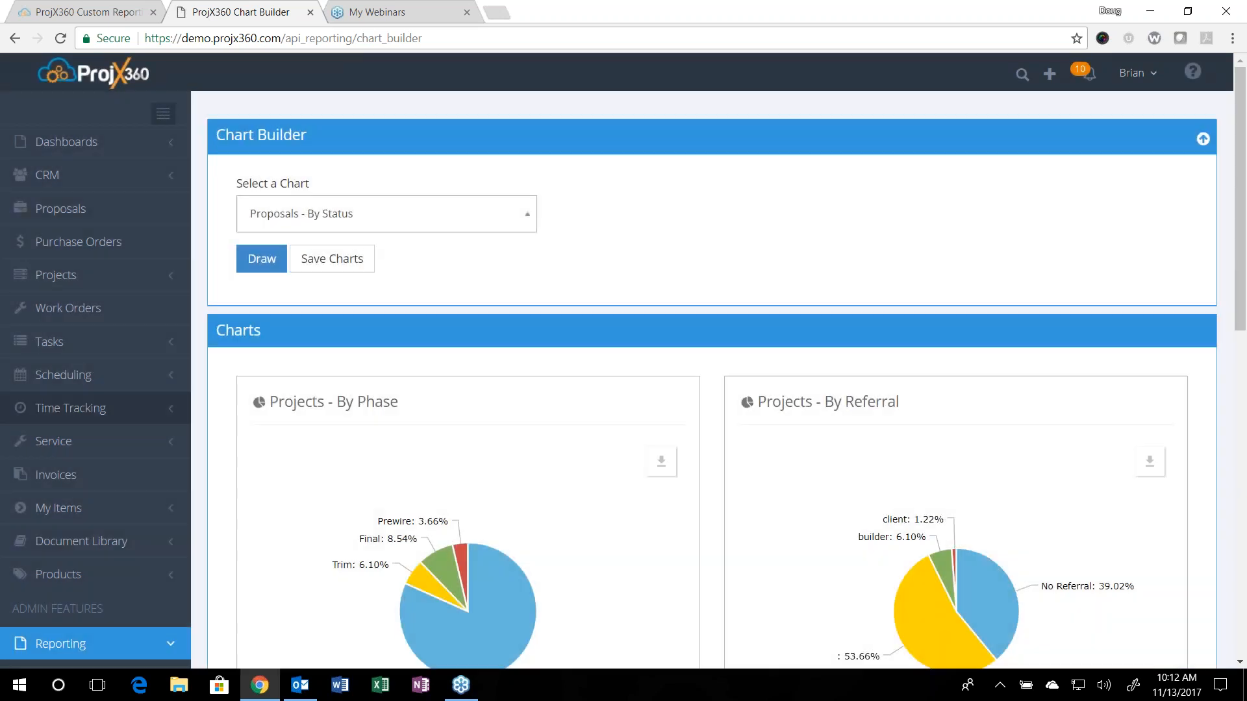
{"action": "scroll", "coordinate": [41, 441], "scroll_direction": "down", "scroll_amount": 5}
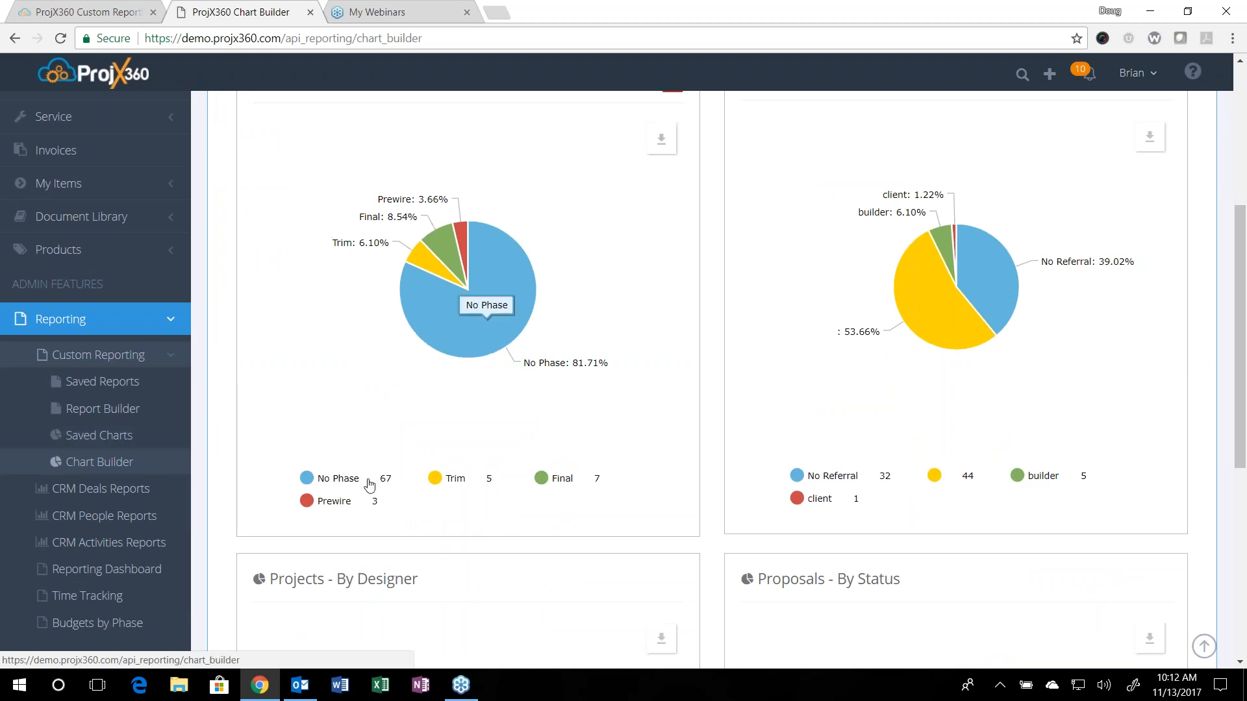
{"action": "scroll", "coordinate": [388, 462], "scroll_direction": "up", "scroll_amount": 3}
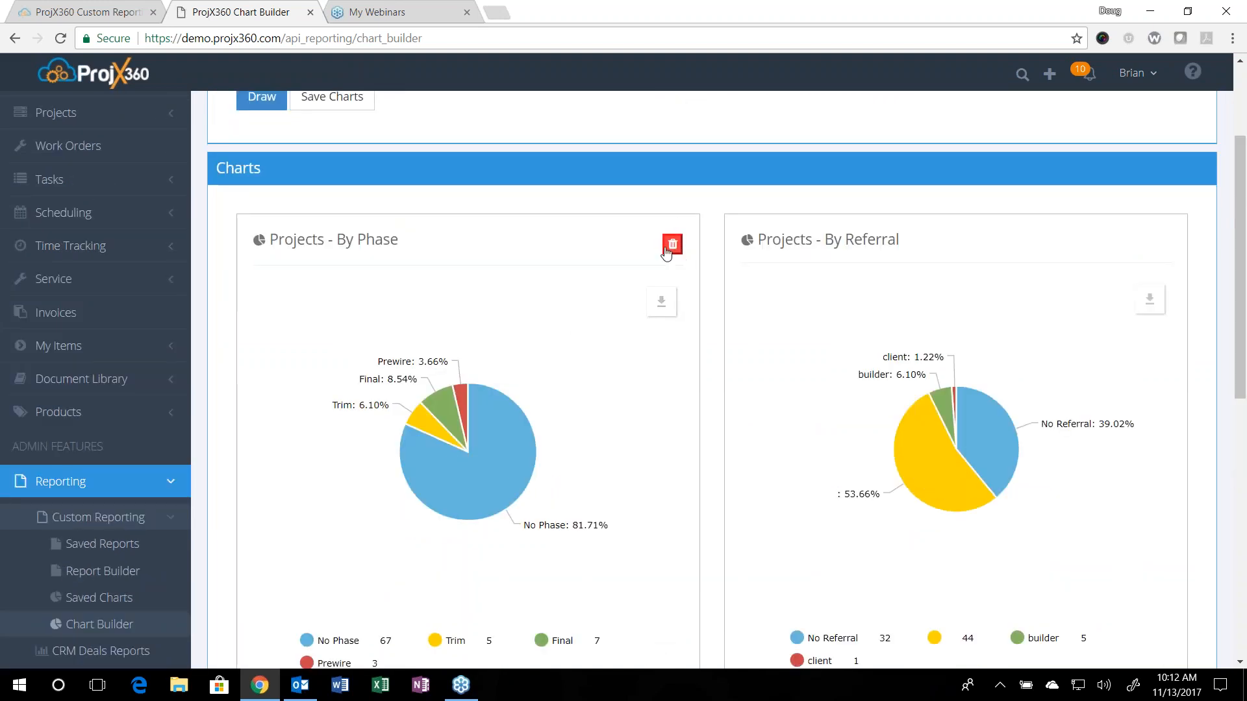
Step: Delete the Proposals - By Status and Projects - By Designer charts, keeping the By Phase and By Referral charts
{"action": "mouse_move", "coordinate": [992, 234]}
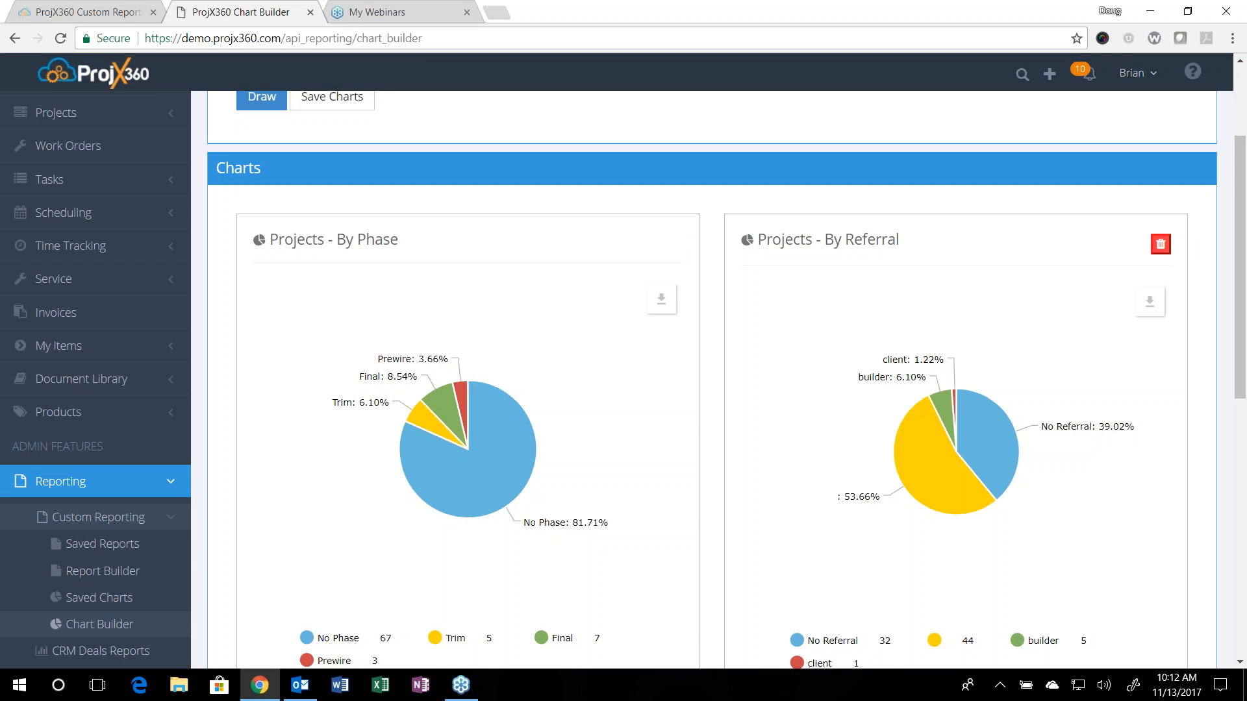
{"action": "left_click", "coordinate": [1149, 300]}
{"action": "scroll", "coordinate": [1109, 416], "scroll_direction": "down", "scroll_amount": 5}
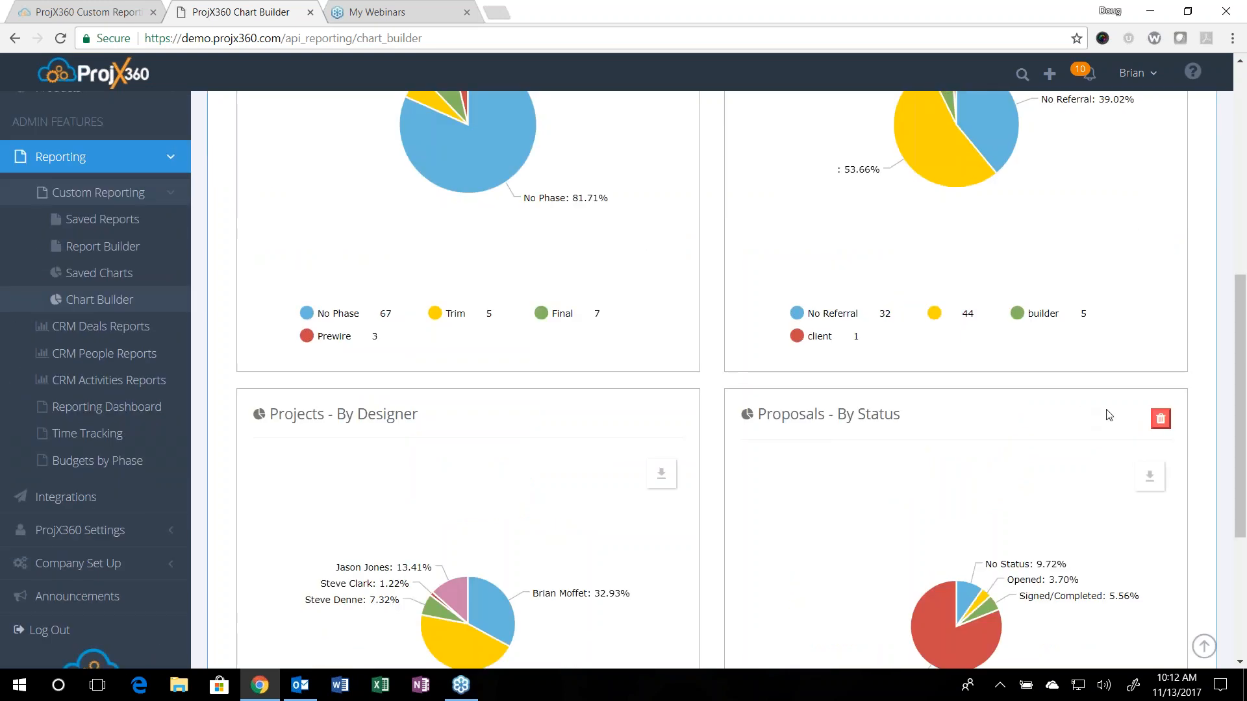
{"action": "left_click", "coordinate": [1162, 419]}
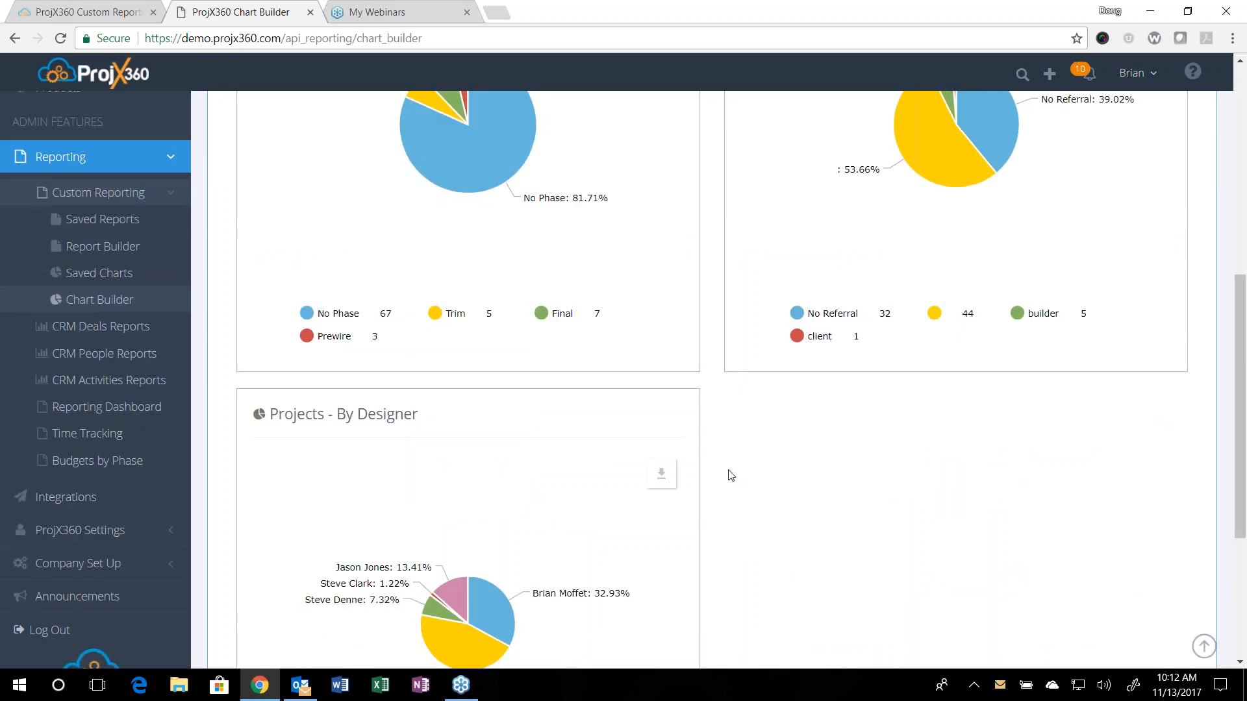
{"action": "left_click", "coordinate": [672, 423]}
{"action": "scroll", "coordinate": [674, 430], "scroll_direction": "up", "scroll_amount": 5}
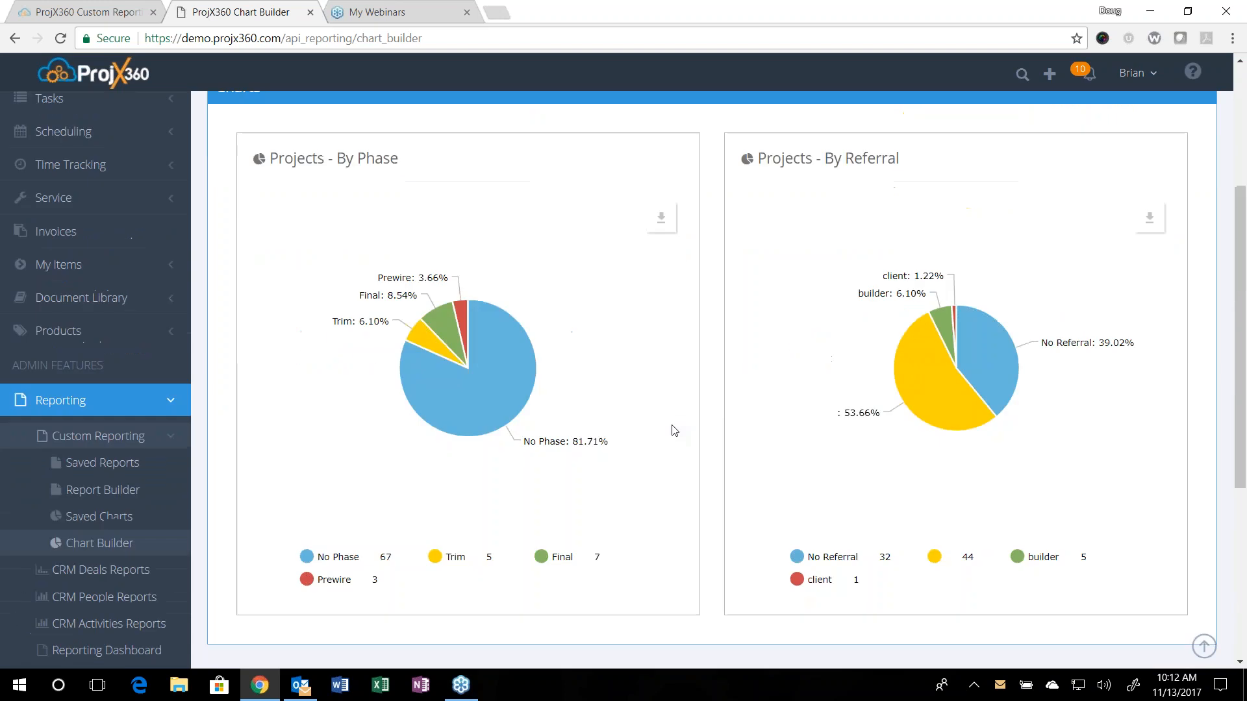
{"action": "mouse_move", "coordinate": [1095, 251]}
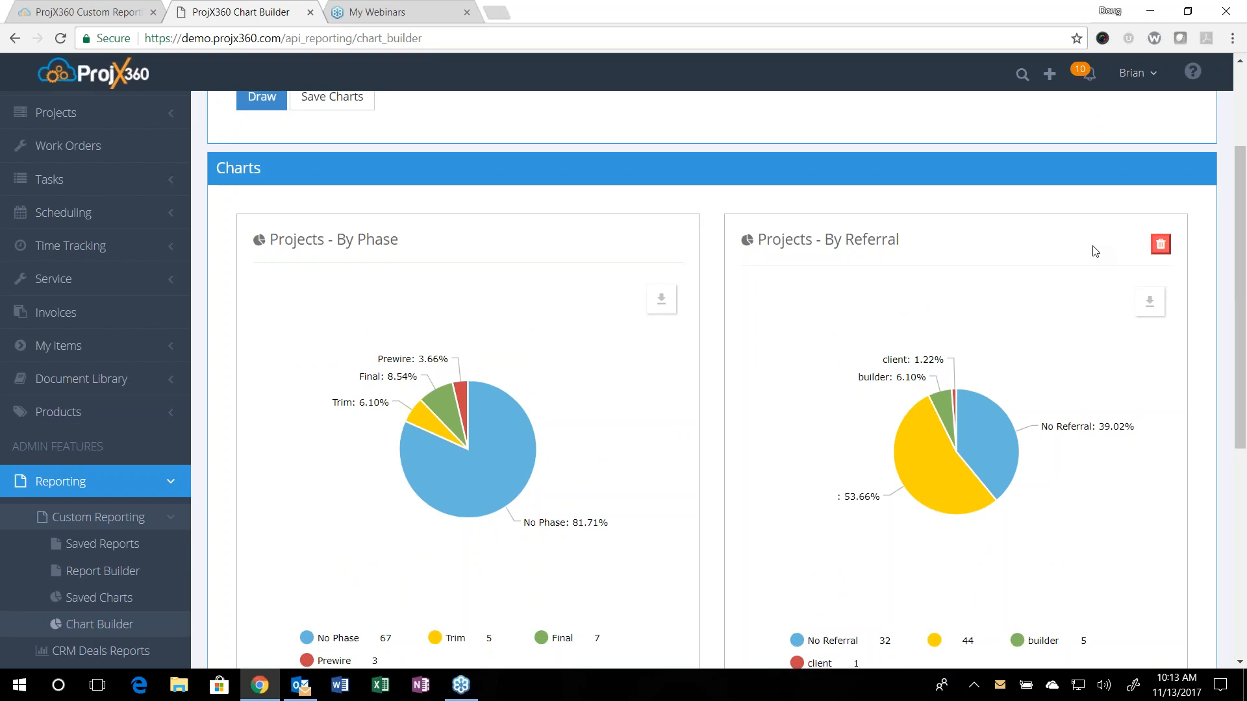
{"action": "scroll", "coordinate": [1039, 240], "scroll_direction": "up", "scroll_amount": 3}
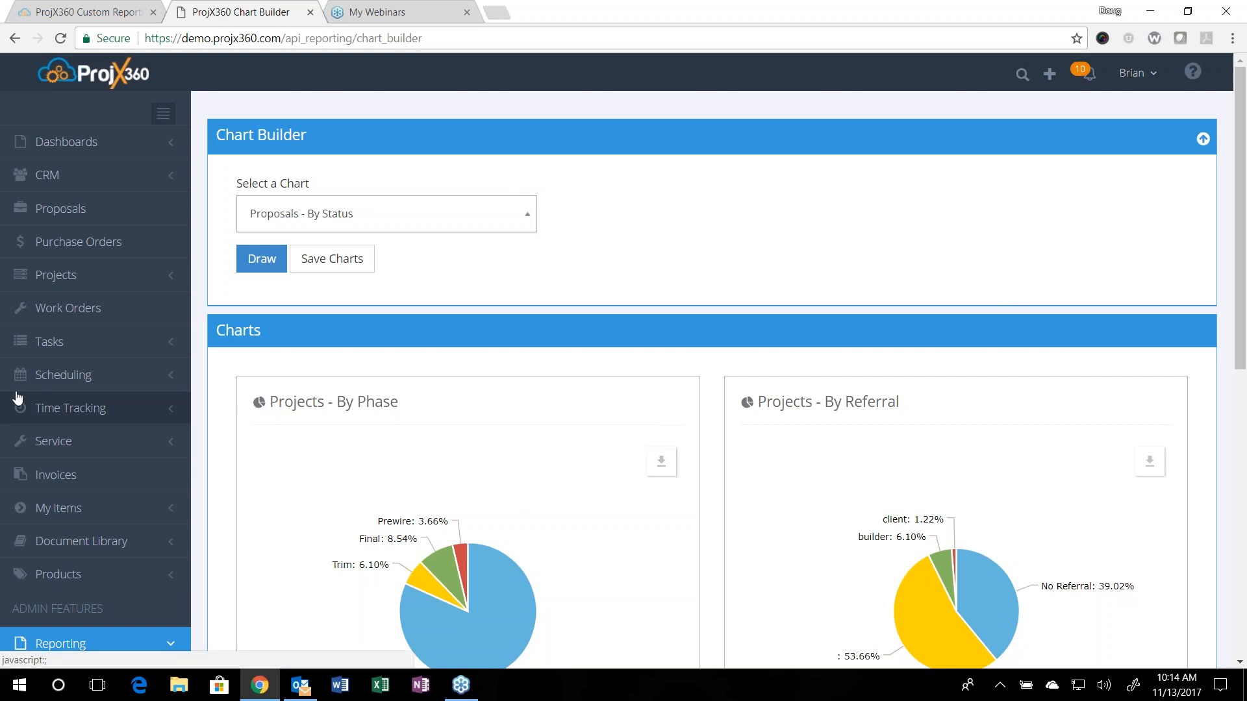
Step: Open the Report Builder and start a new report of type Projects
{"action": "scroll", "coordinate": [57, 409], "scroll_direction": "down", "scroll_amount": 3}
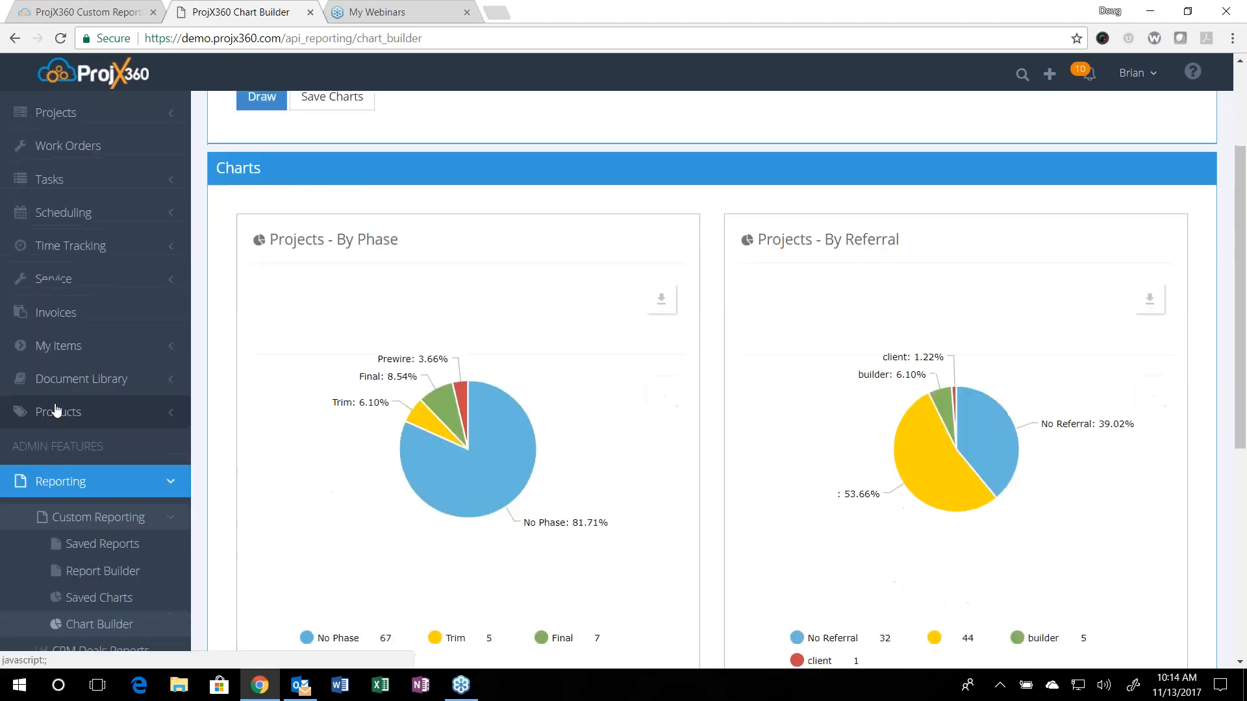
{"action": "left_click", "coordinate": [133, 574]}
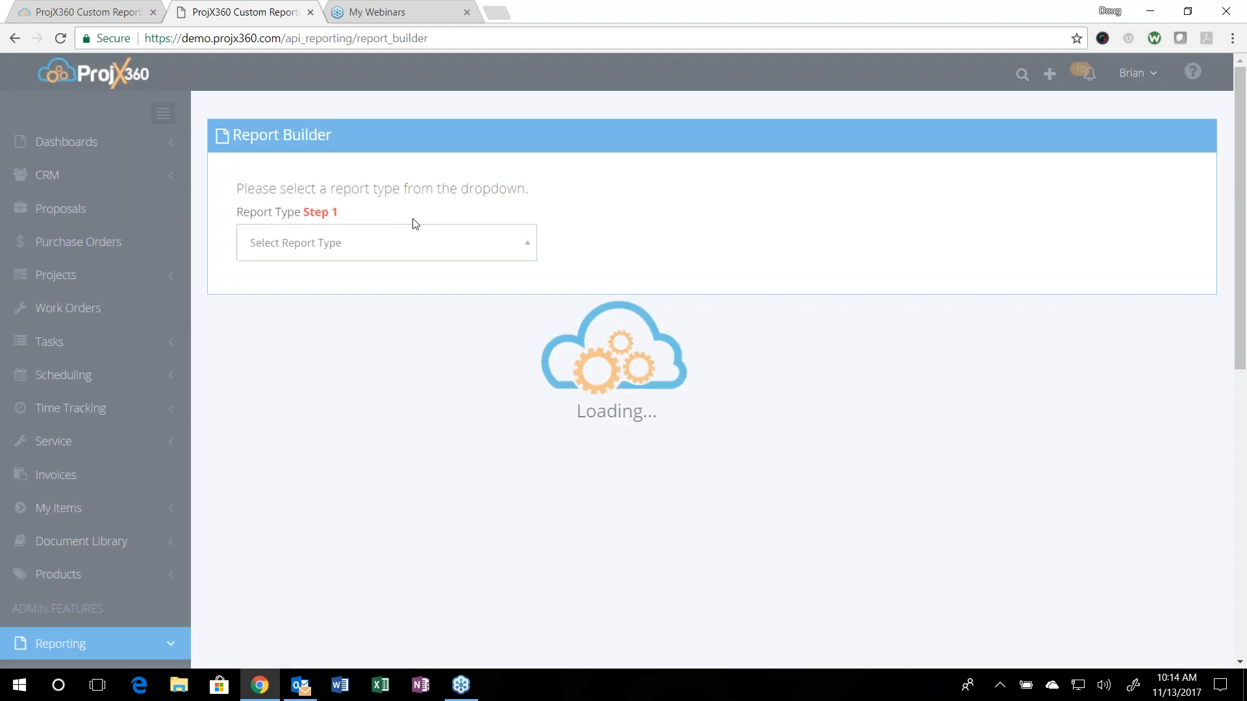
{"action": "left_click", "coordinate": [392, 255]}
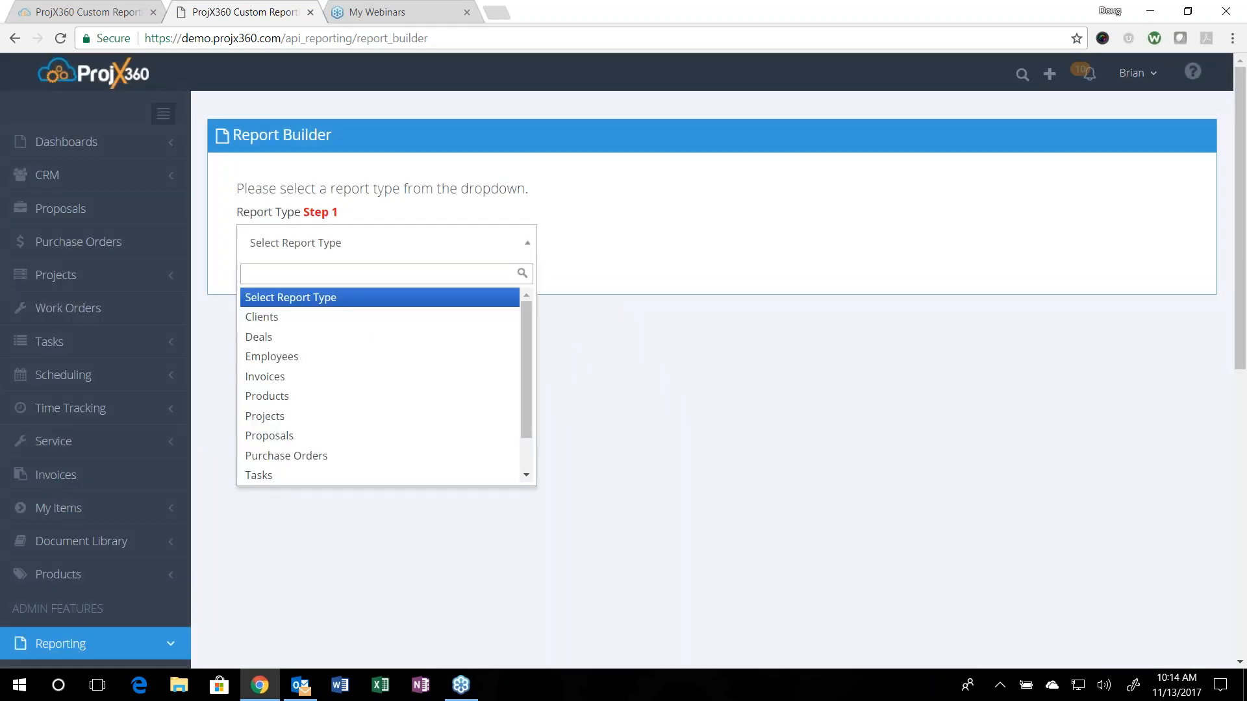
{"action": "left_click", "coordinate": [318, 419]}
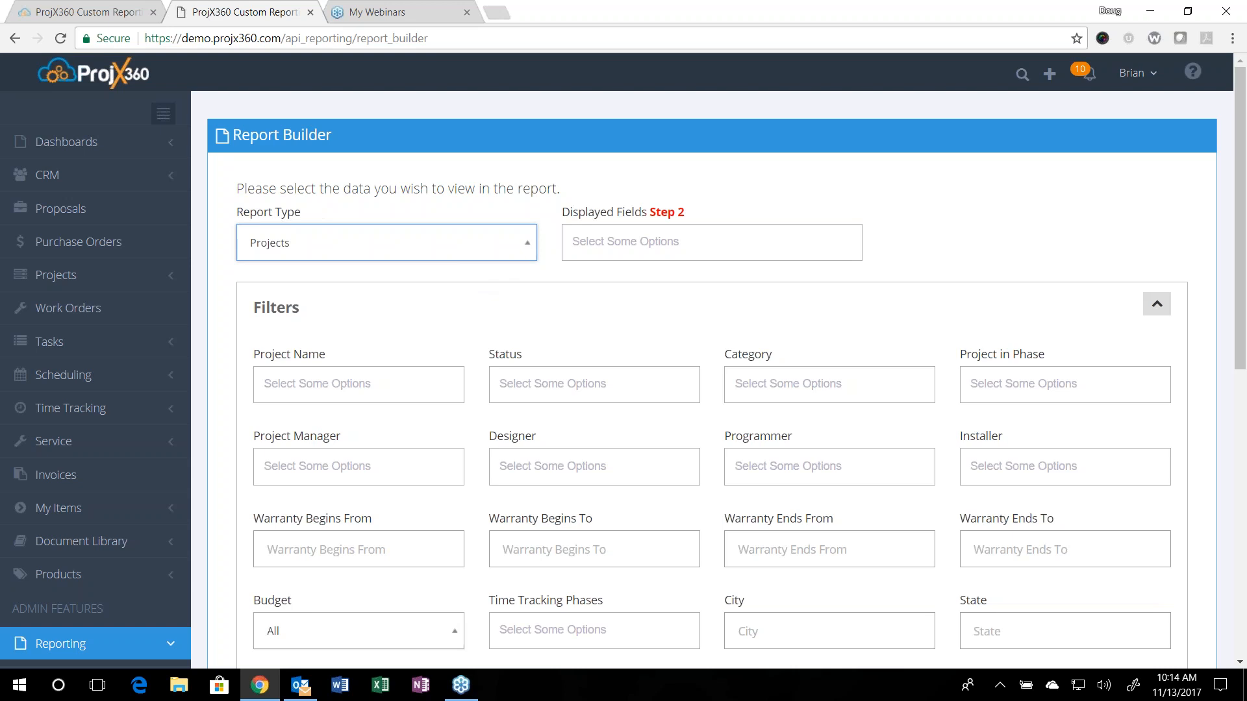
Step: Set the displayed fields to Project Name, Project Address, Project Manager, Status, Phase, Category and Client
{"action": "left_click", "coordinate": [597, 243]}
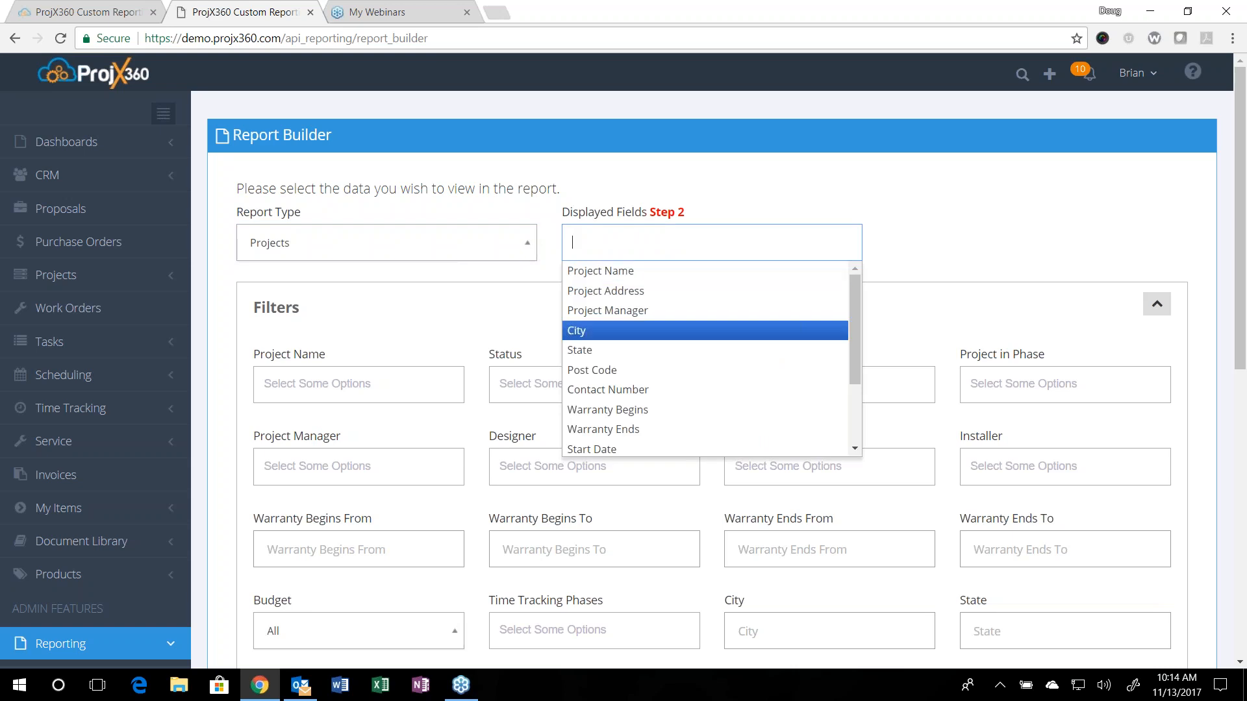
{"action": "left_click", "coordinate": [585, 274]}
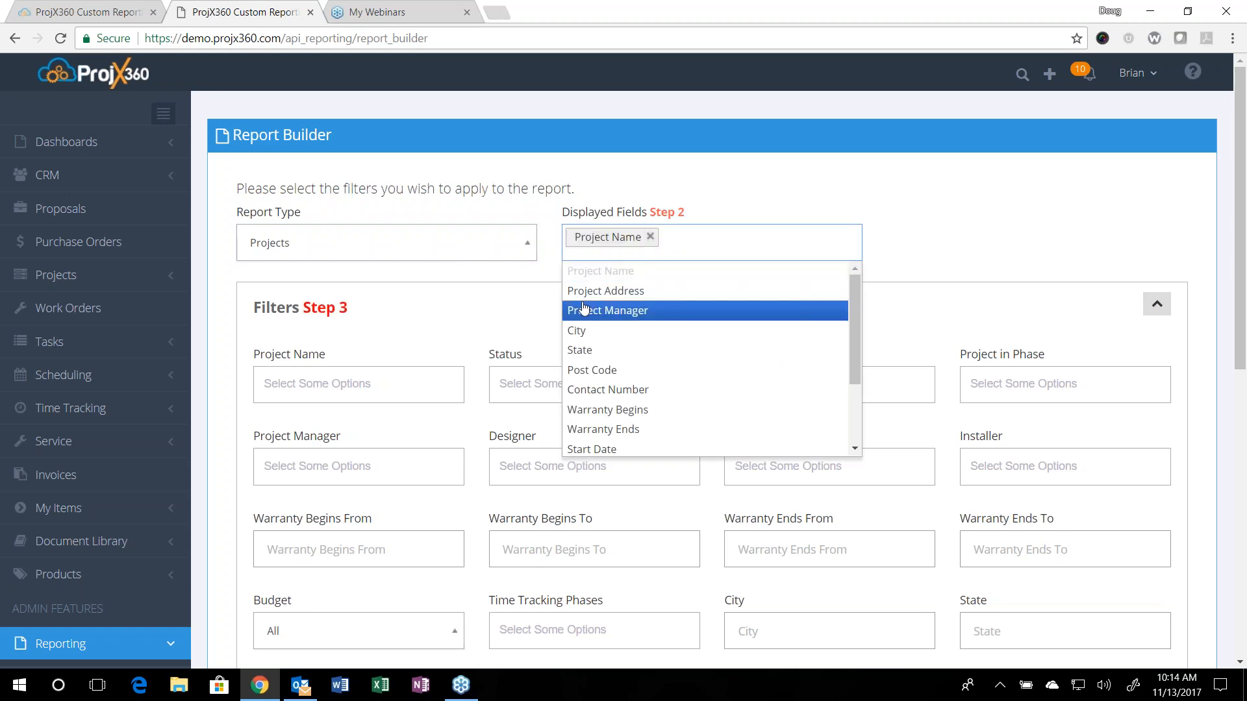
{"action": "left_click", "coordinate": [624, 291]}
{"action": "left_click", "coordinate": [631, 317]}
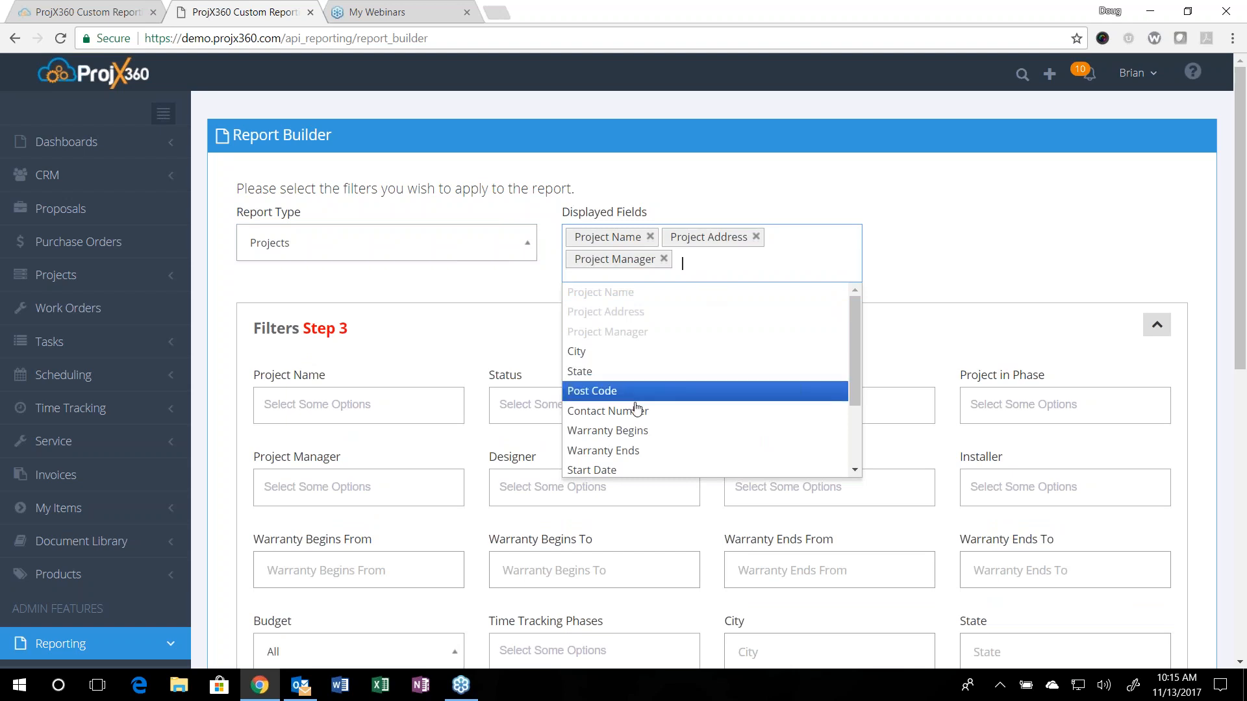
{"action": "scroll", "coordinate": [640, 430], "scroll_direction": "down", "scroll_amount": 2}
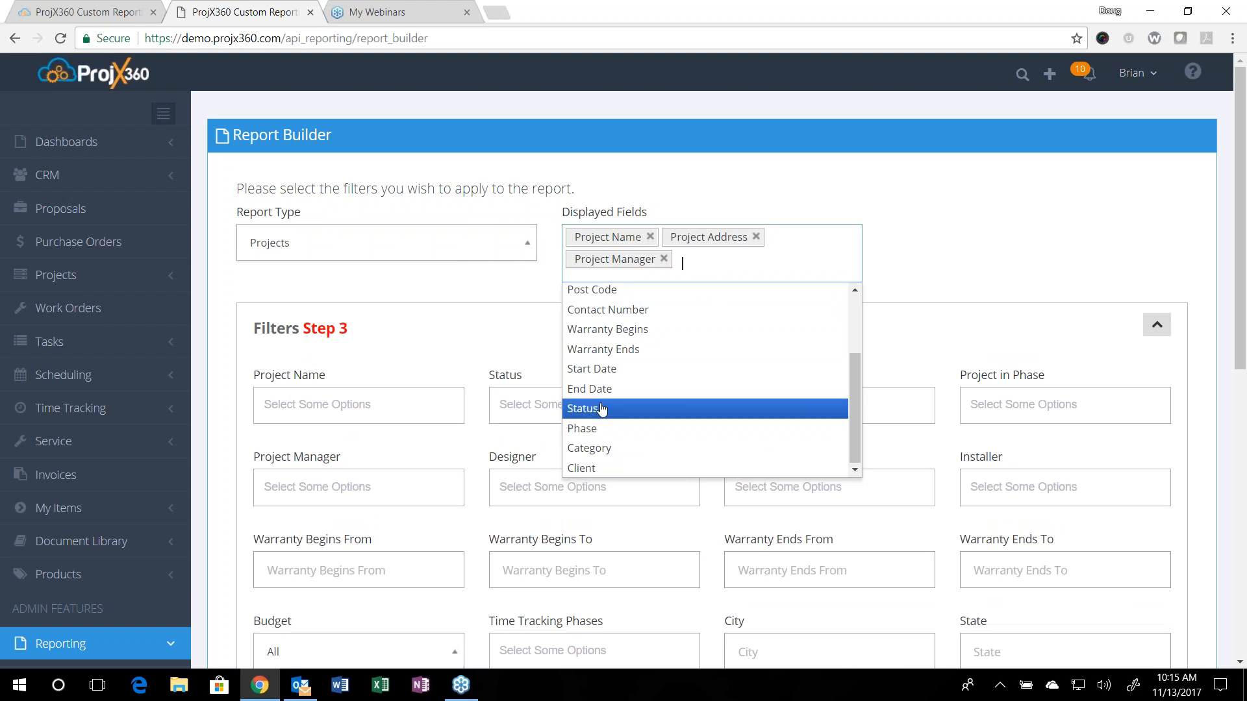
{"action": "left_click", "coordinate": [592, 408]}
{"action": "left_click", "coordinate": [593, 429]}
{"action": "left_click", "coordinate": [622, 449]}
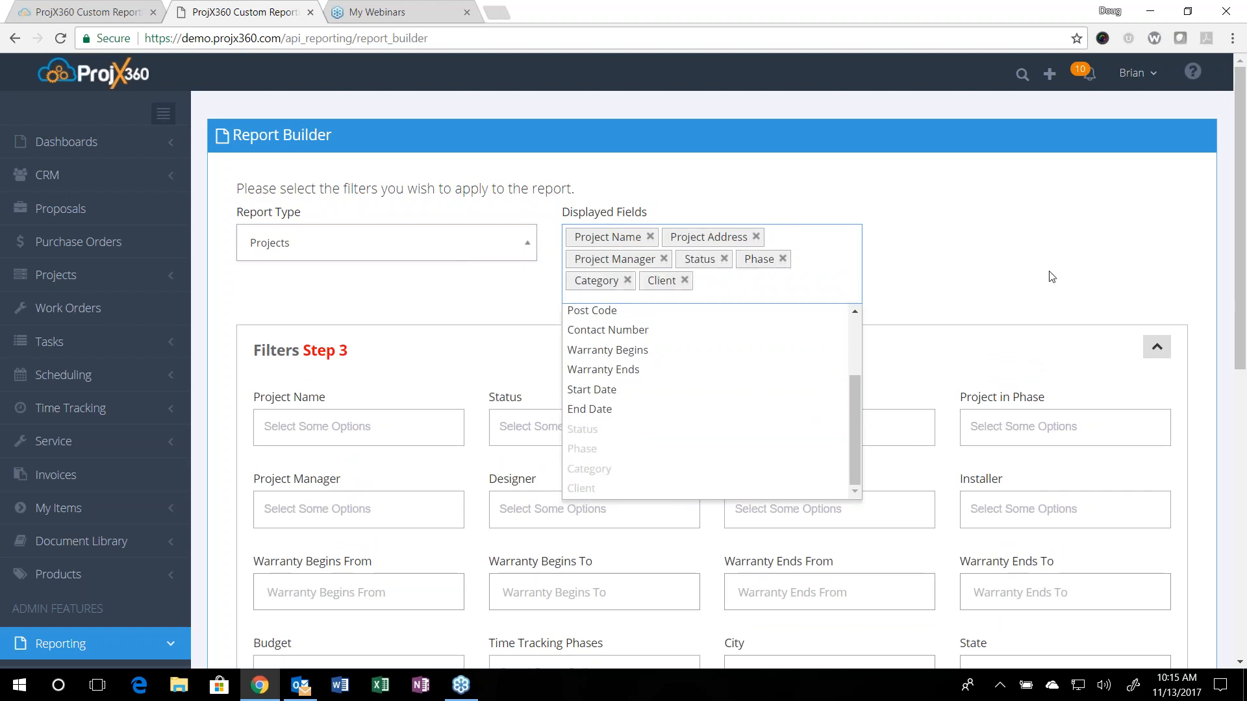
{"action": "left_click", "coordinate": [957, 291]}
Step: Look over the Projects filters and change the report type to Time Tracking
{"action": "scroll", "coordinate": [598, 478], "scroll_direction": "down", "scroll_amount": 5}
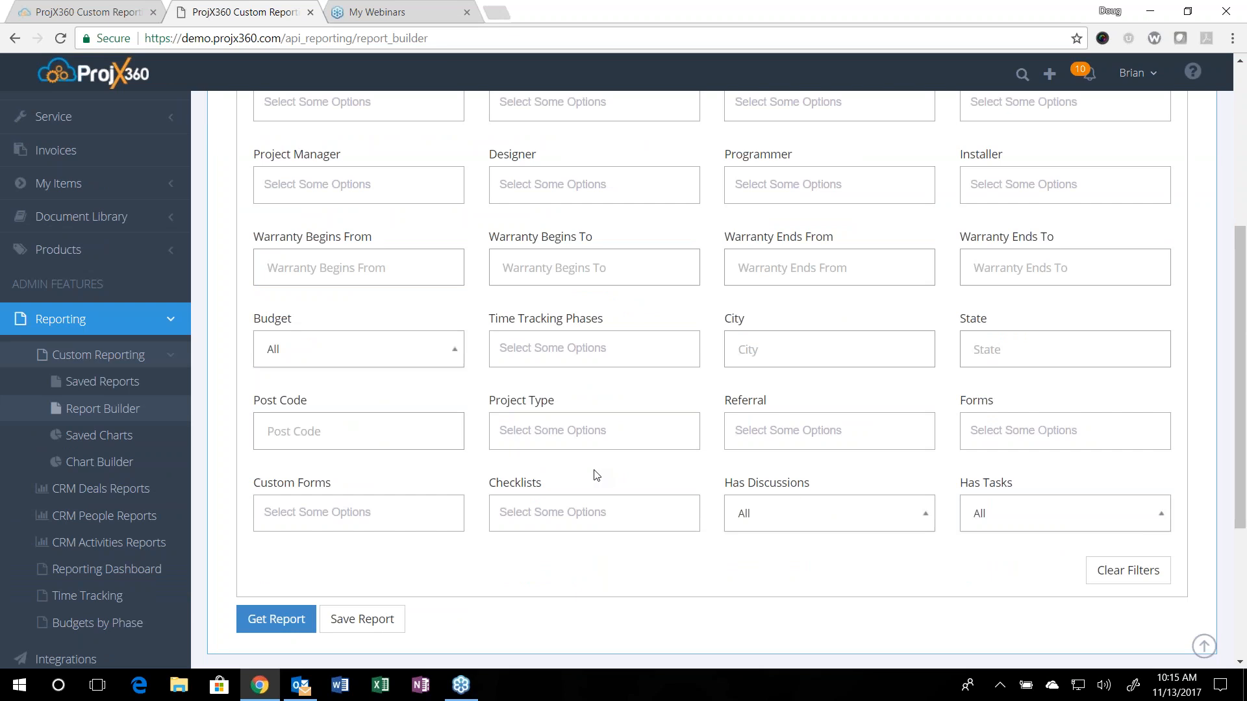
{"action": "scroll", "coordinate": [595, 476], "scroll_direction": "up", "scroll_amount": 5}
{"action": "left_click", "coordinate": [328, 245]}
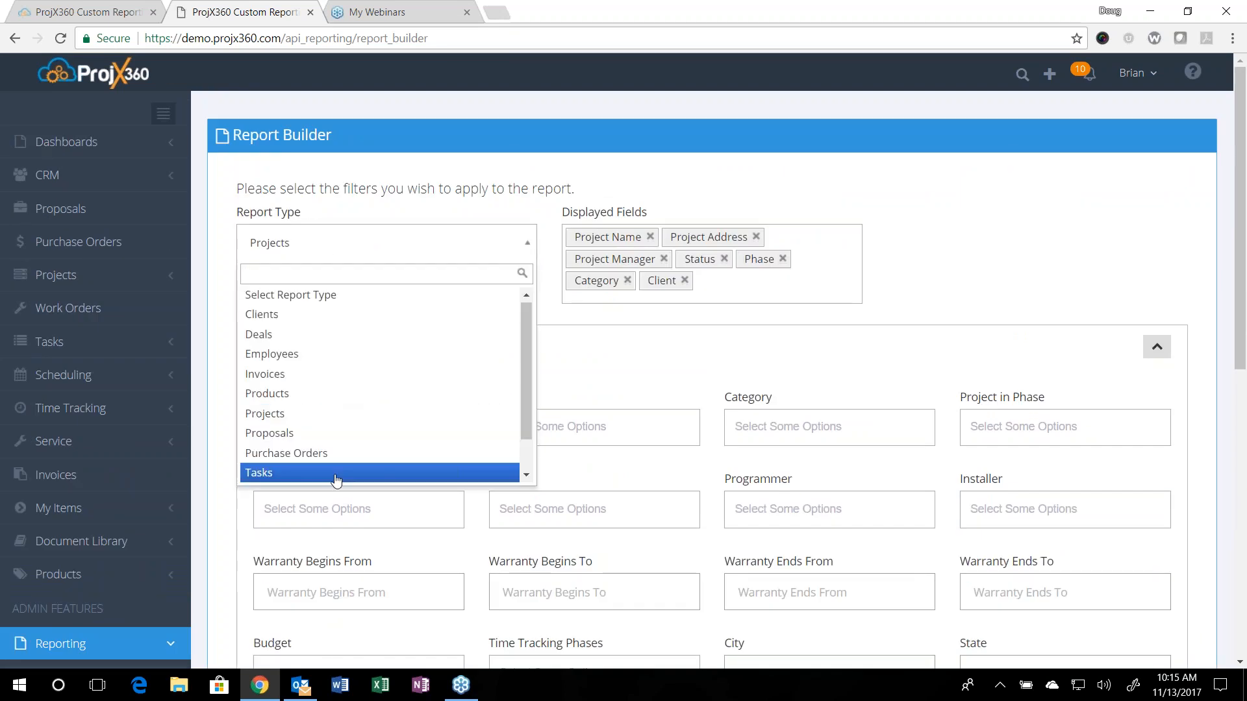
{"action": "scroll", "coordinate": [338, 474], "scroll_direction": "down", "scroll_amount": 1}
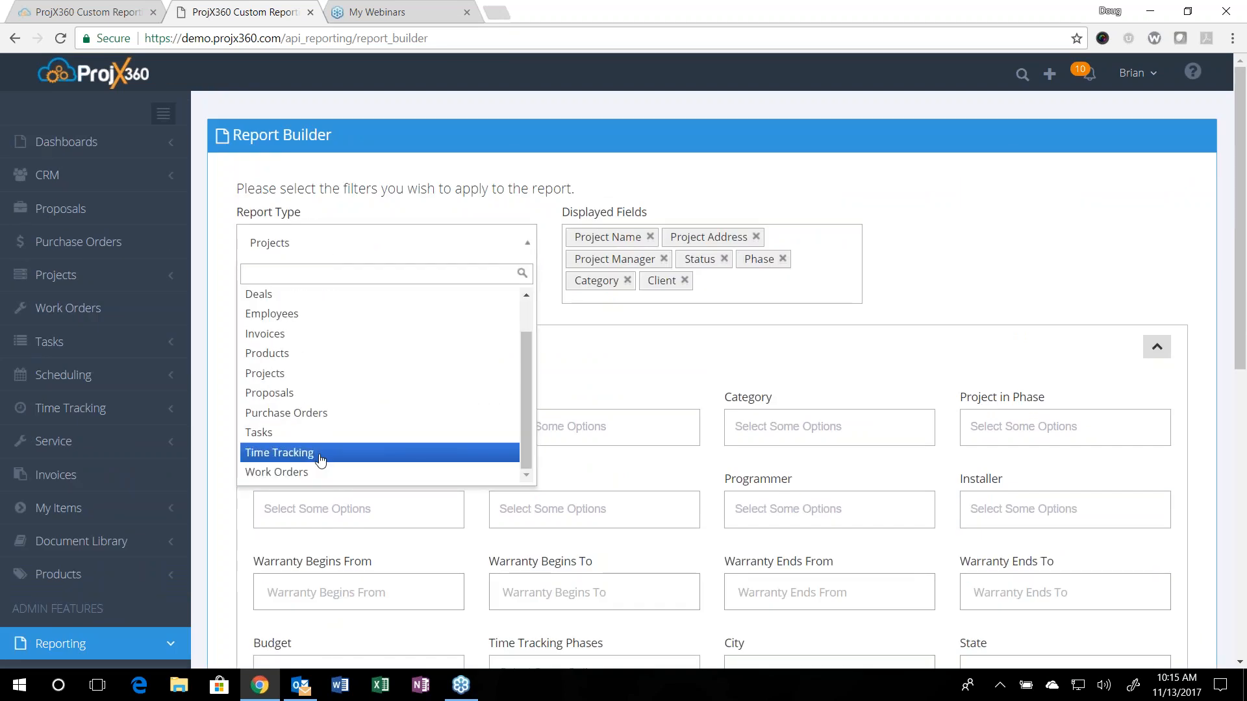
{"action": "left_click", "coordinate": [329, 453]}
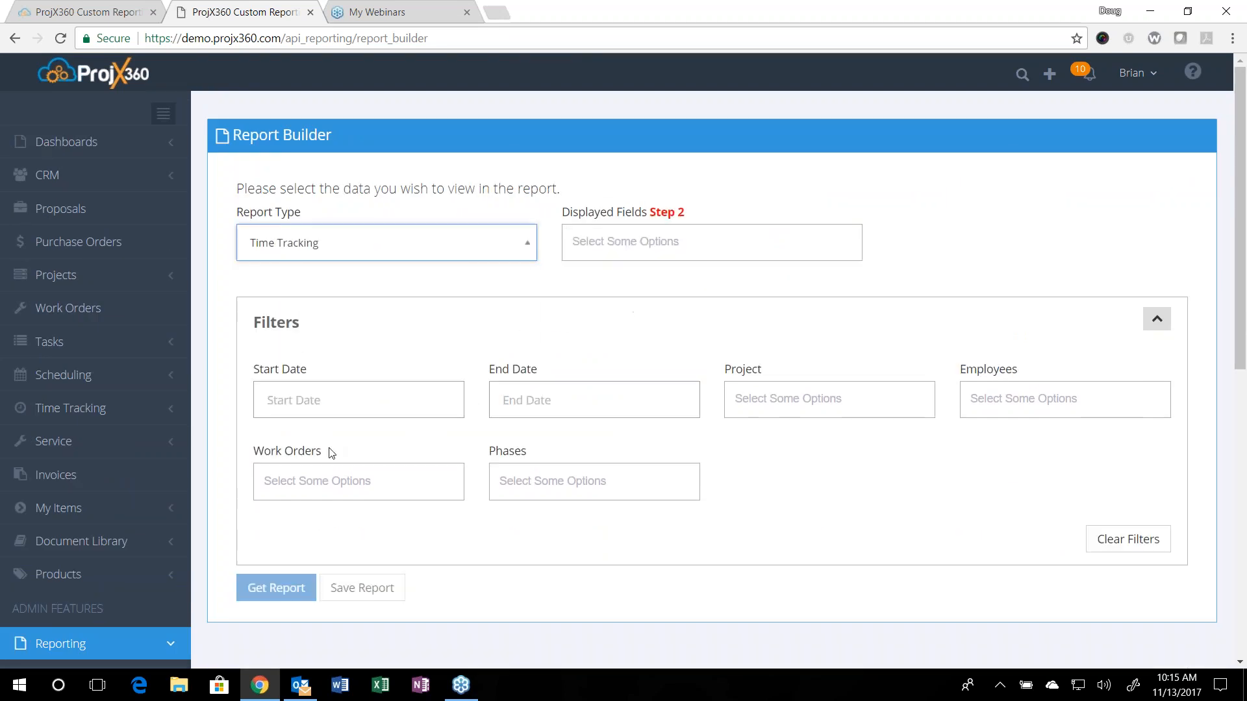
Step: Set the Time Tracking report's displayed fields to Employee, Project Name, Start Time, End Time and Total Time
{"action": "left_click", "coordinate": [615, 235]}
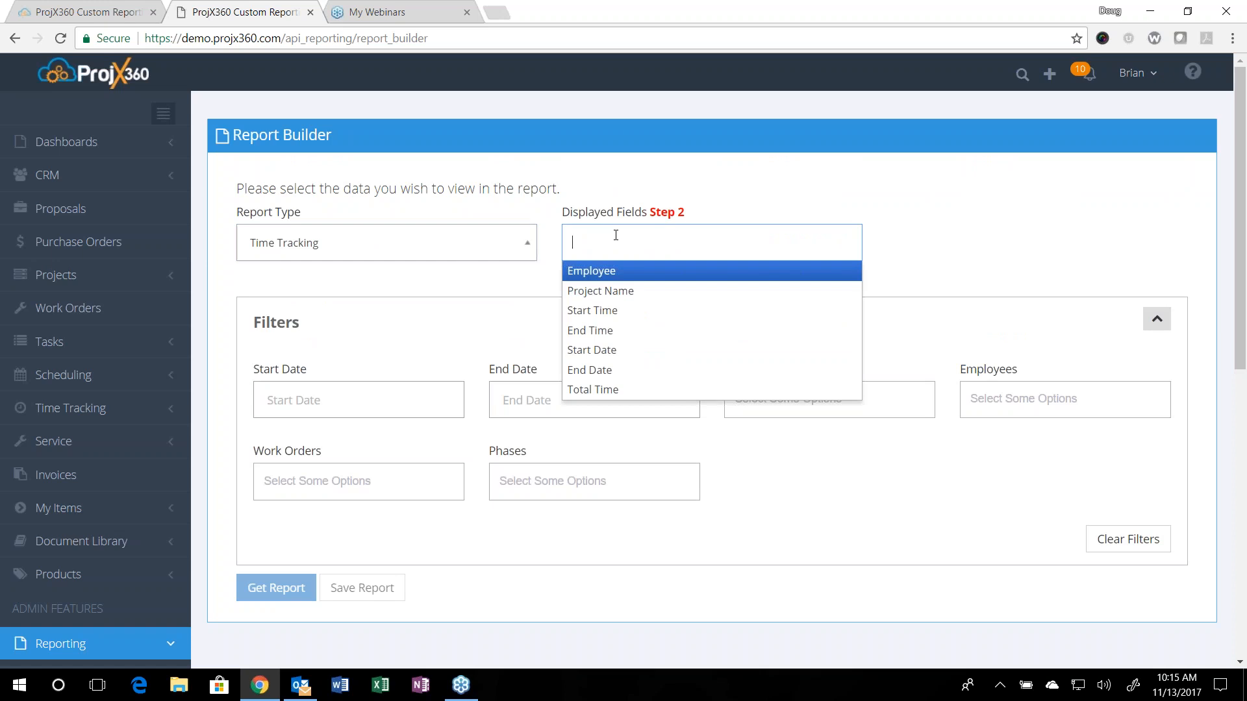
{"action": "left_click", "coordinate": [614, 271]}
{"action": "left_click", "coordinate": [619, 291]}
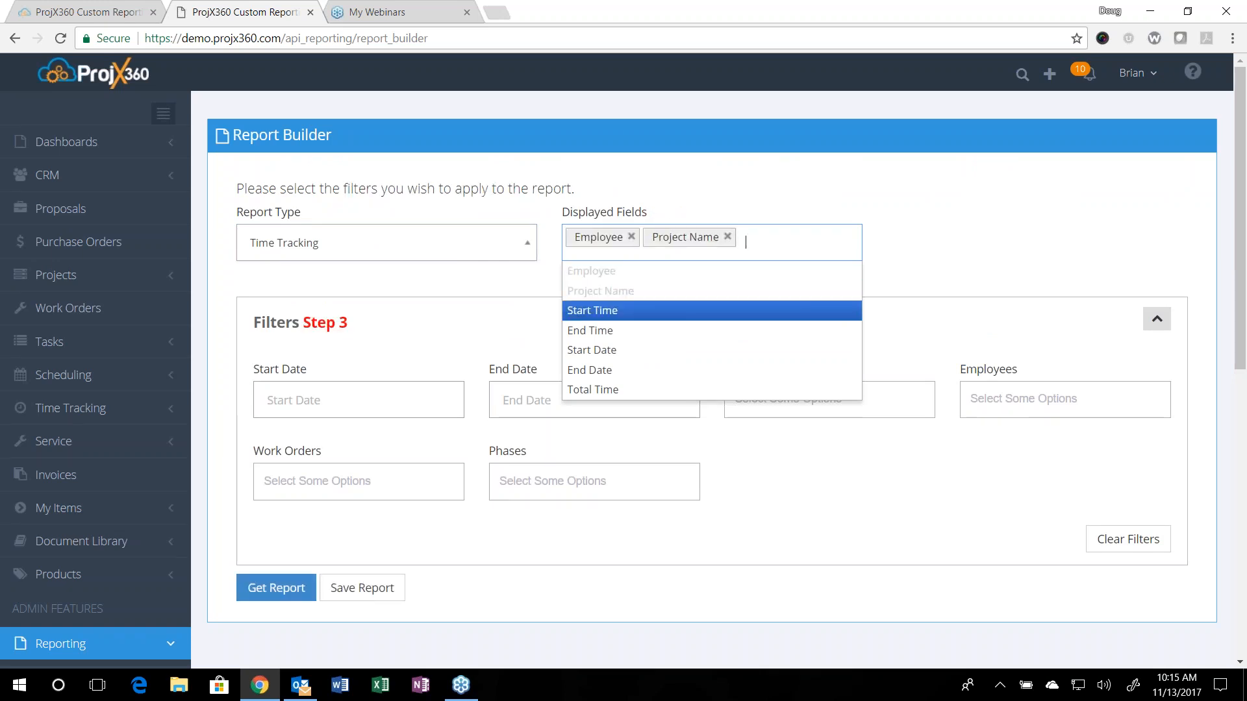
{"action": "left_click", "coordinate": [607, 311]}
{"action": "left_click", "coordinate": [606, 329]}
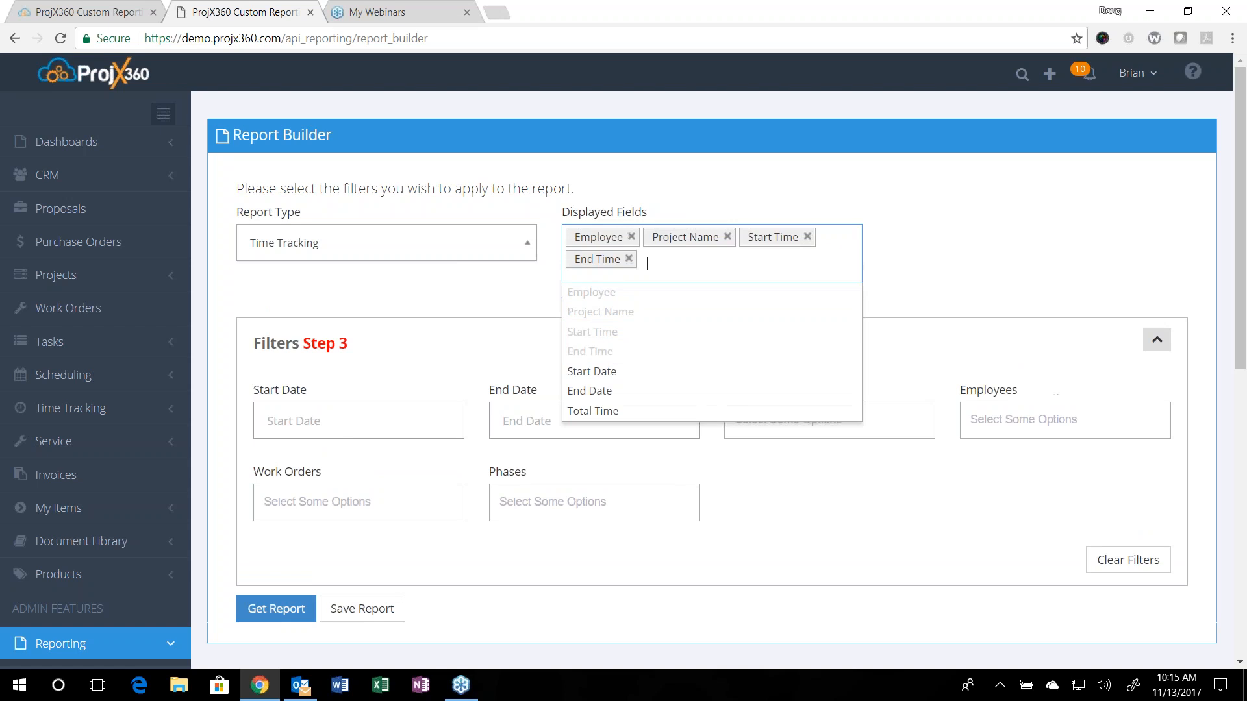
{"action": "left_click", "coordinate": [624, 415]}
{"action": "left_click", "coordinate": [387, 569]}
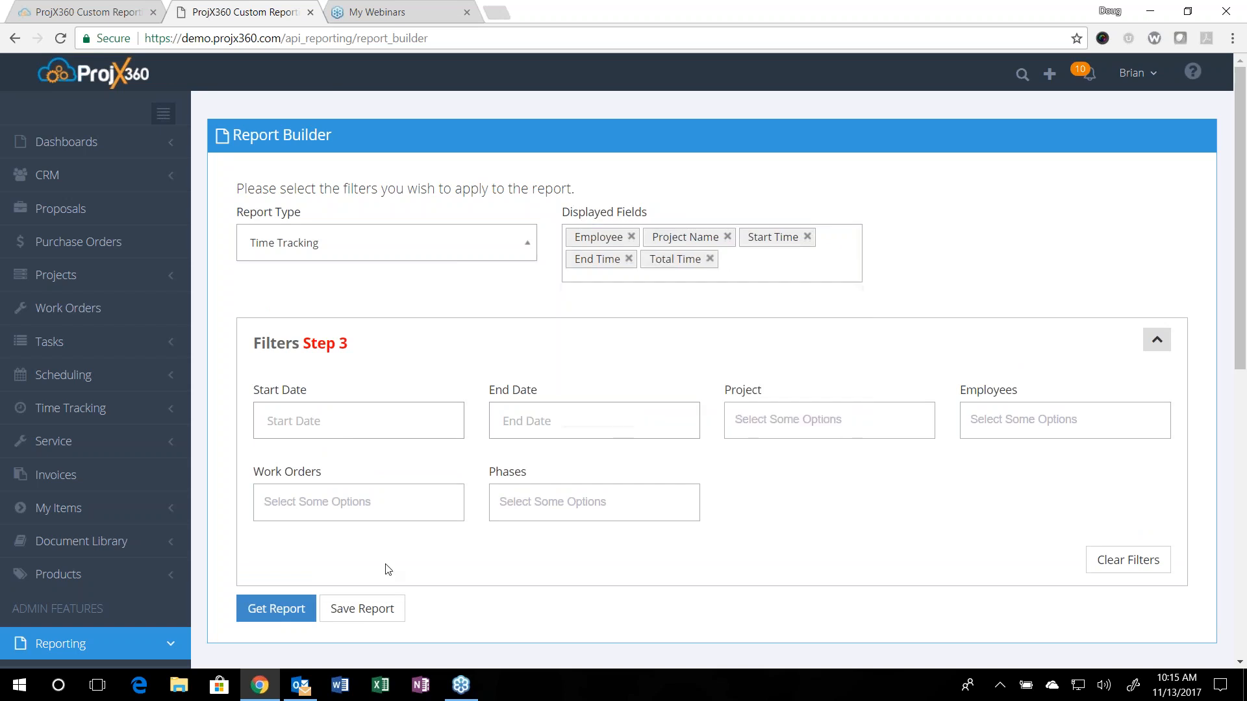
Step: Filter the Time Tracking report to a start date of 1/1/2017 and an end date of 11/13/2017
{"action": "scroll", "coordinate": [468, 380], "scroll_direction": "down", "scroll_amount": 3}
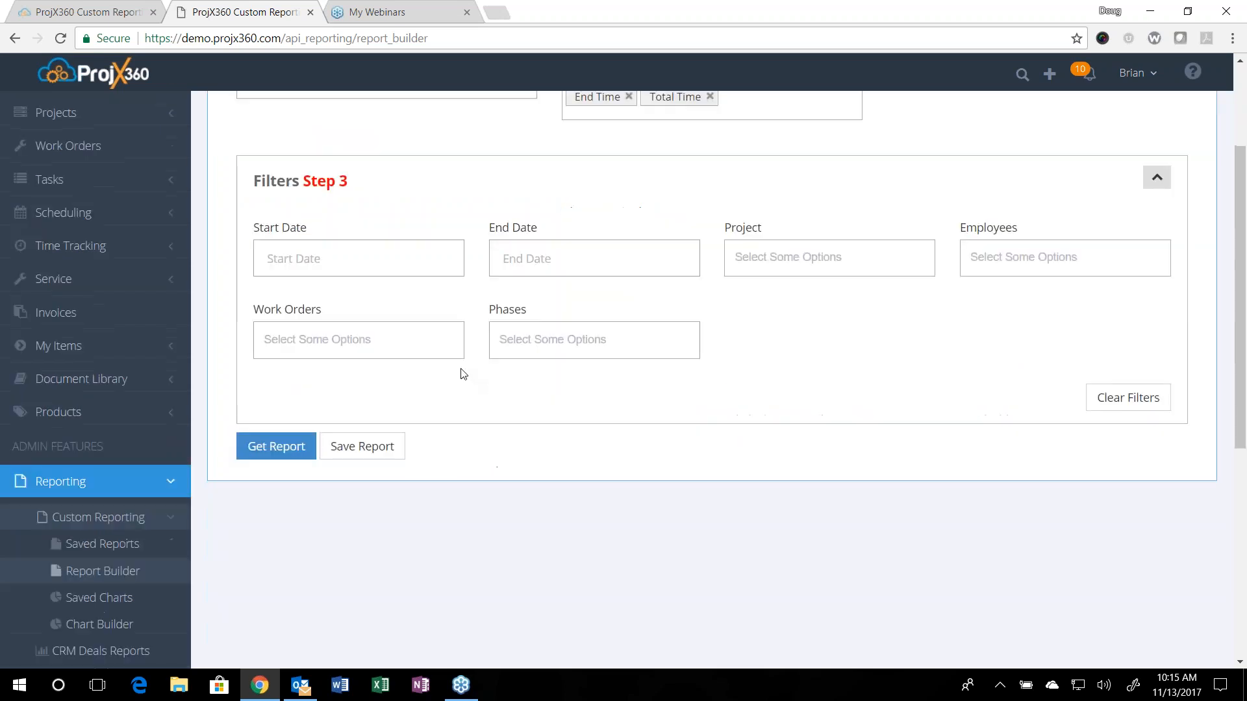
{"action": "left_click", "coordinate": [300, 258]}
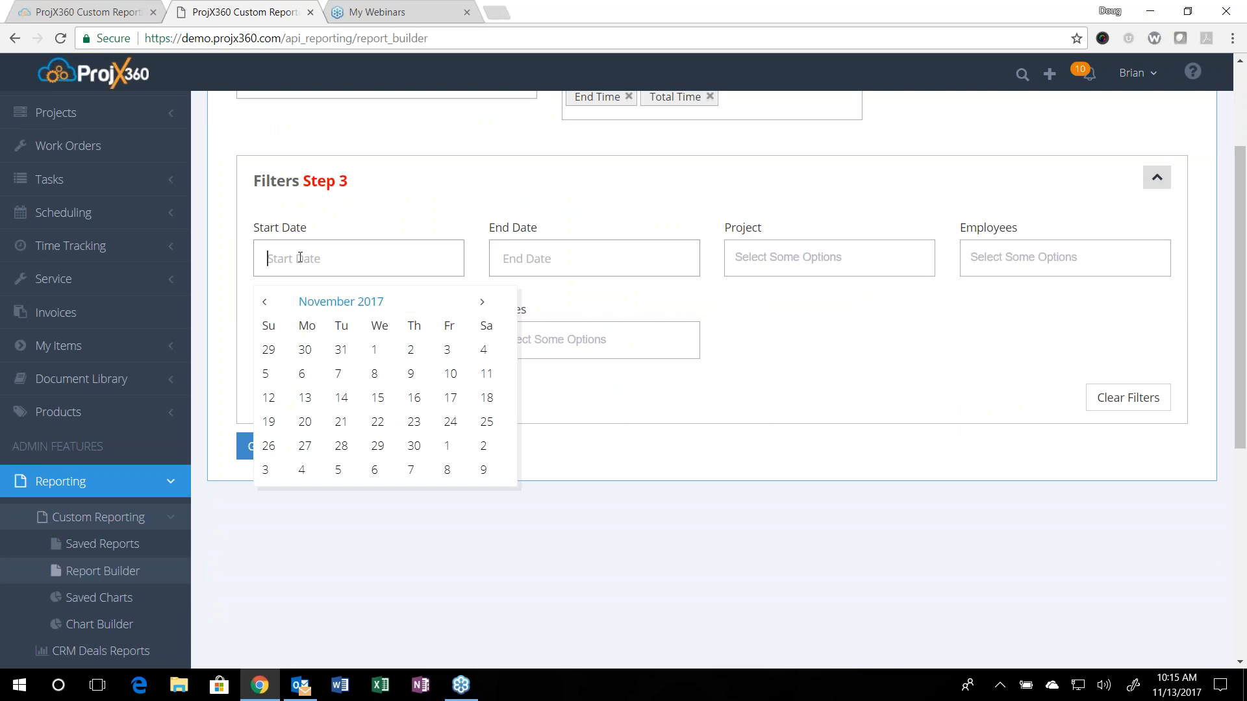
{"action": "left_click", "coordinate": [268, 308]}
{"action": "left_click", "coordinate": [265, 305]}
{"action": "left_click", "coordinate": [265, 306]}
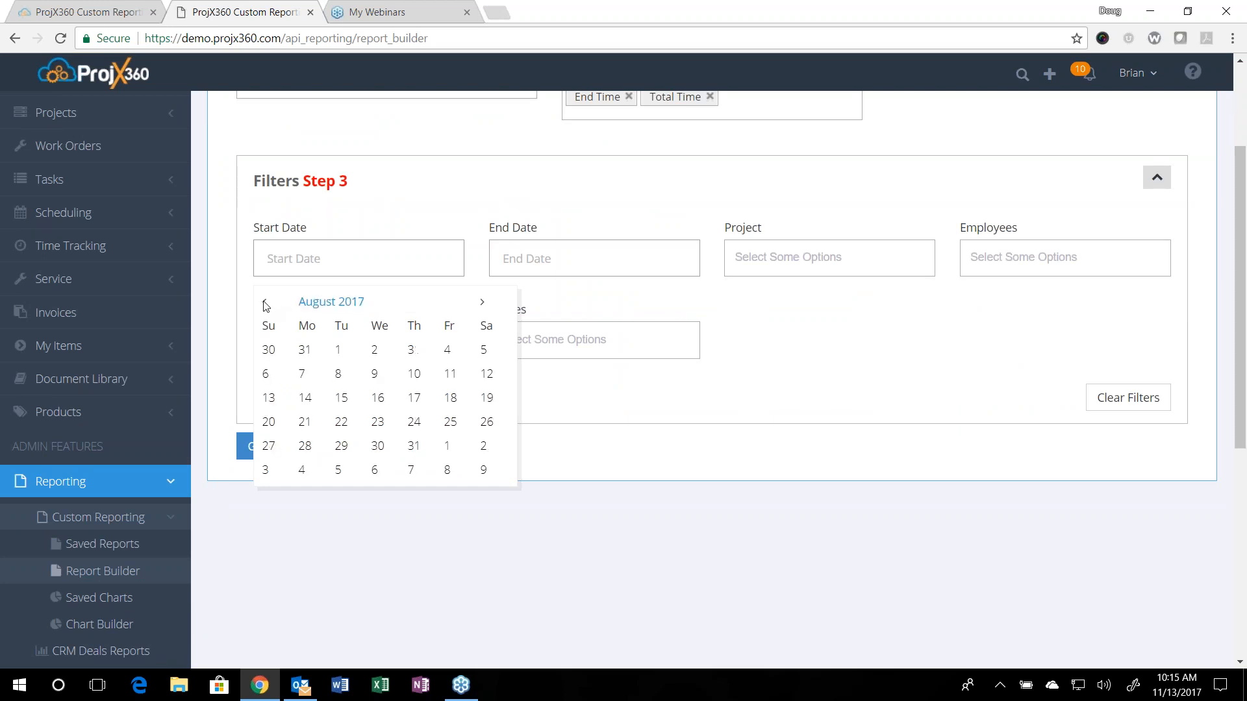
{"action": "left_click", "coordinate": [265, 306]}
{"action": "left_click", "coordinate": [266, 306]}
{"action": "left_click", "coordinate": [266, 306]}
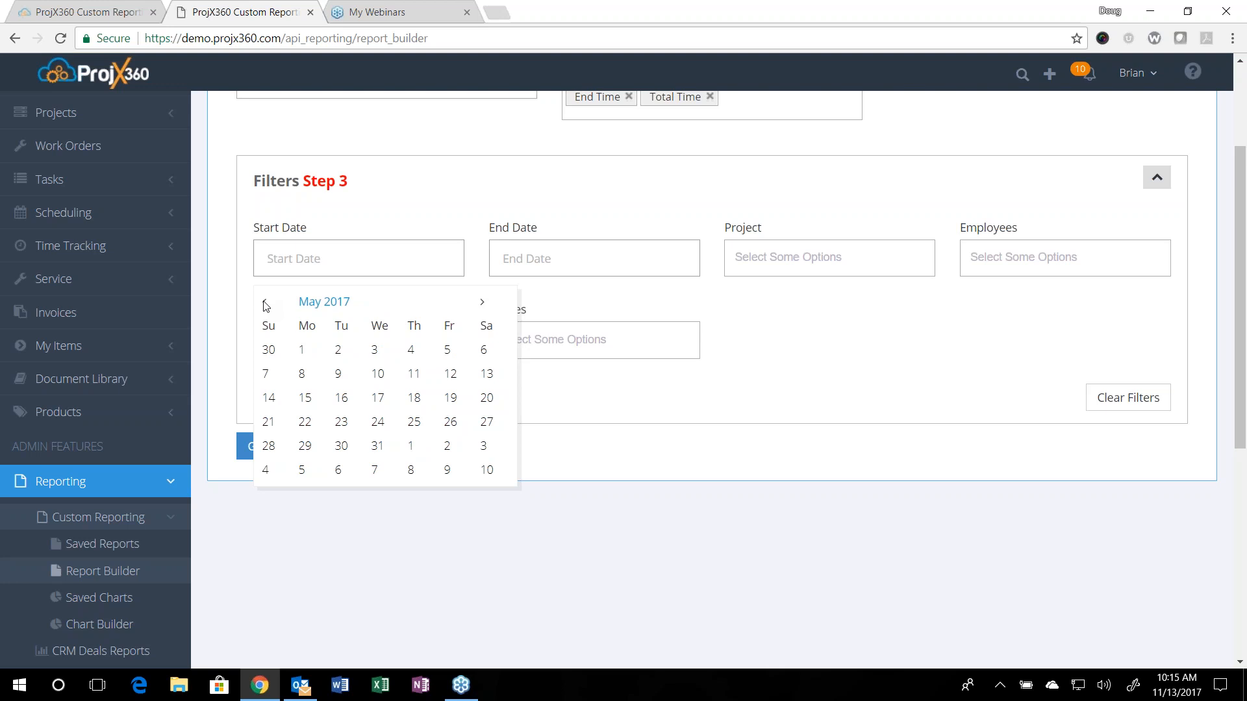
{"action": "left_click", "coordinate": [266, 306]}
{"action": "left_click", "coordinate": [266, 306]}
{"action": "left_click", "coordinate": [266, 305]}
{"action": "left_click", "coordinate": [266, 306]}
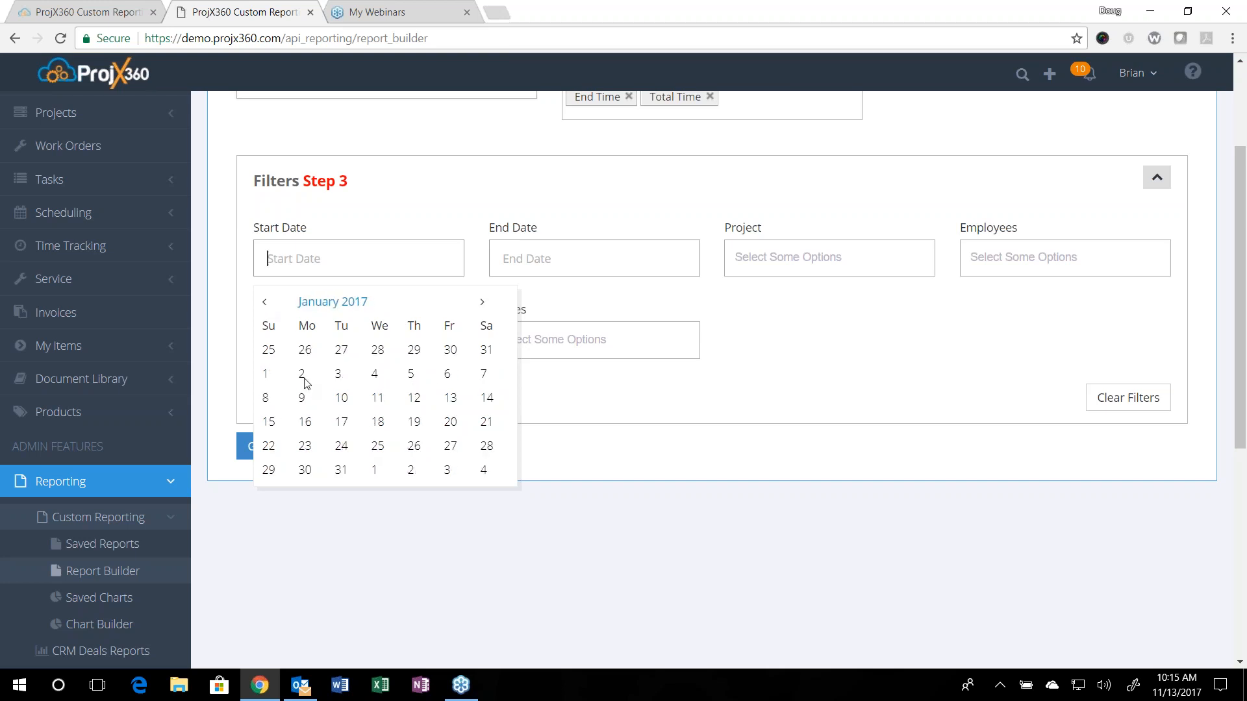
{"action": "left_click", "coordinate": [266, 376]}
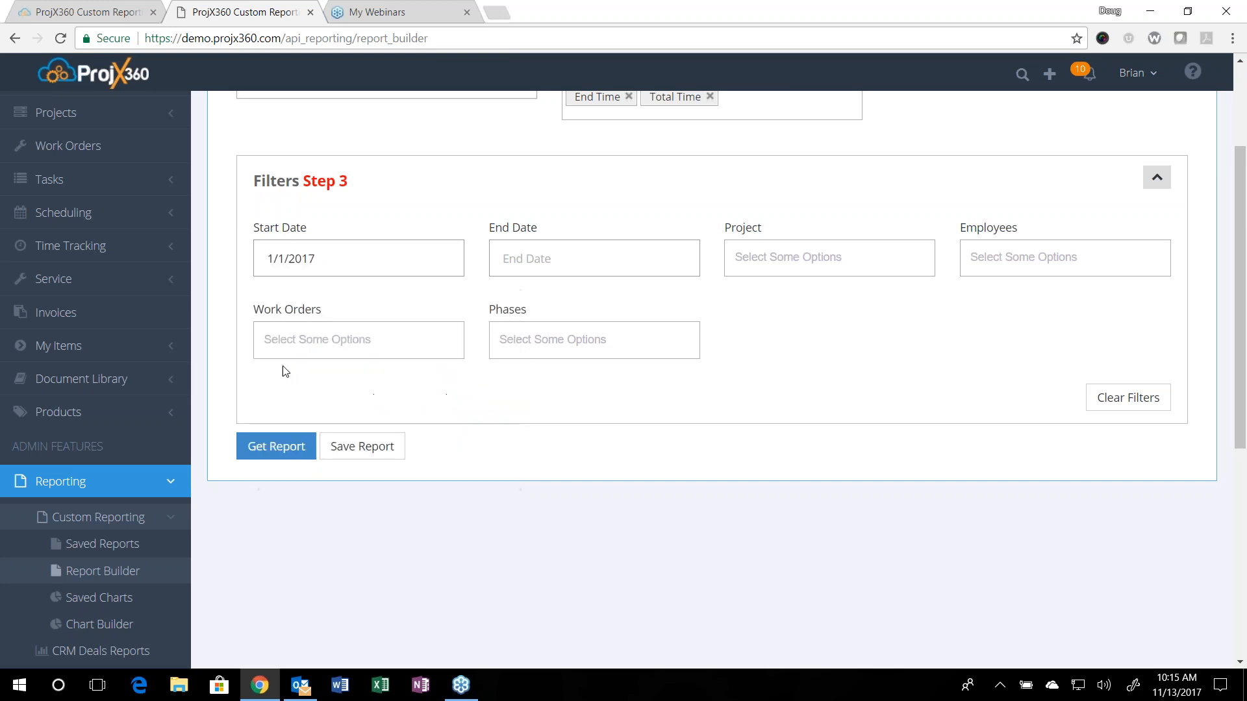
{"action": "left_click", "coordinate": [622, 257]}
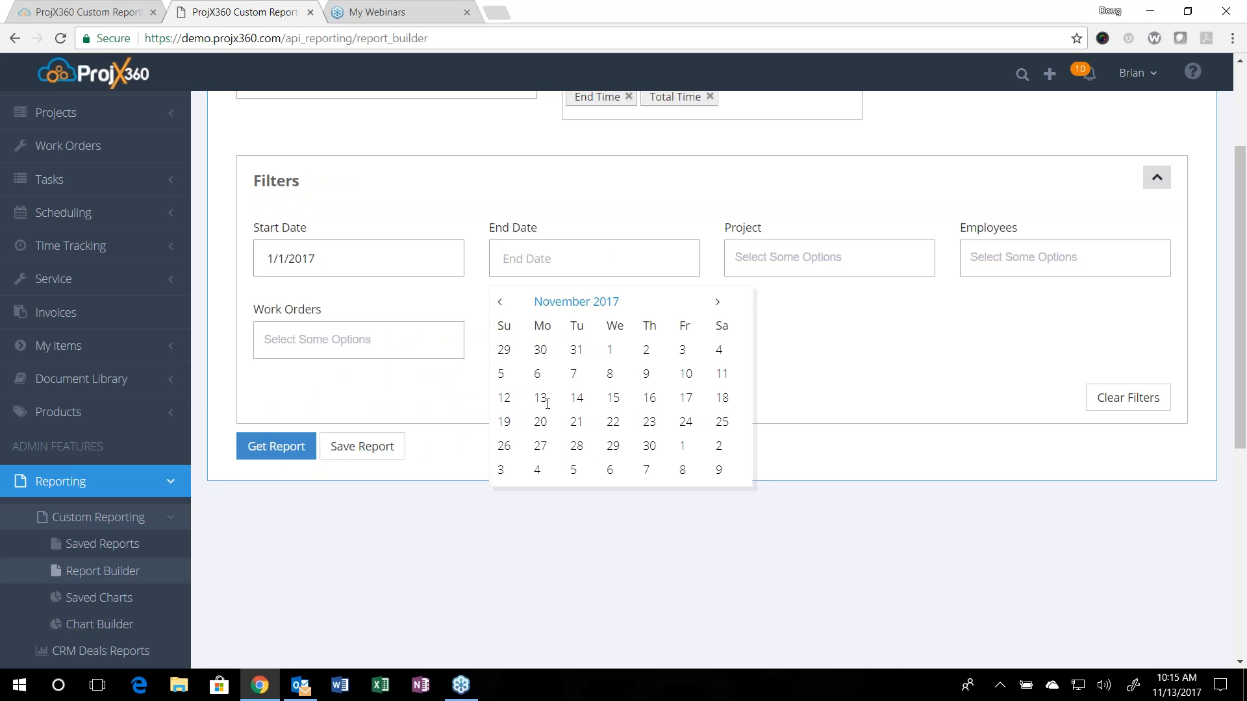
{"action": "left_click", "coordinate": [543, 398]}
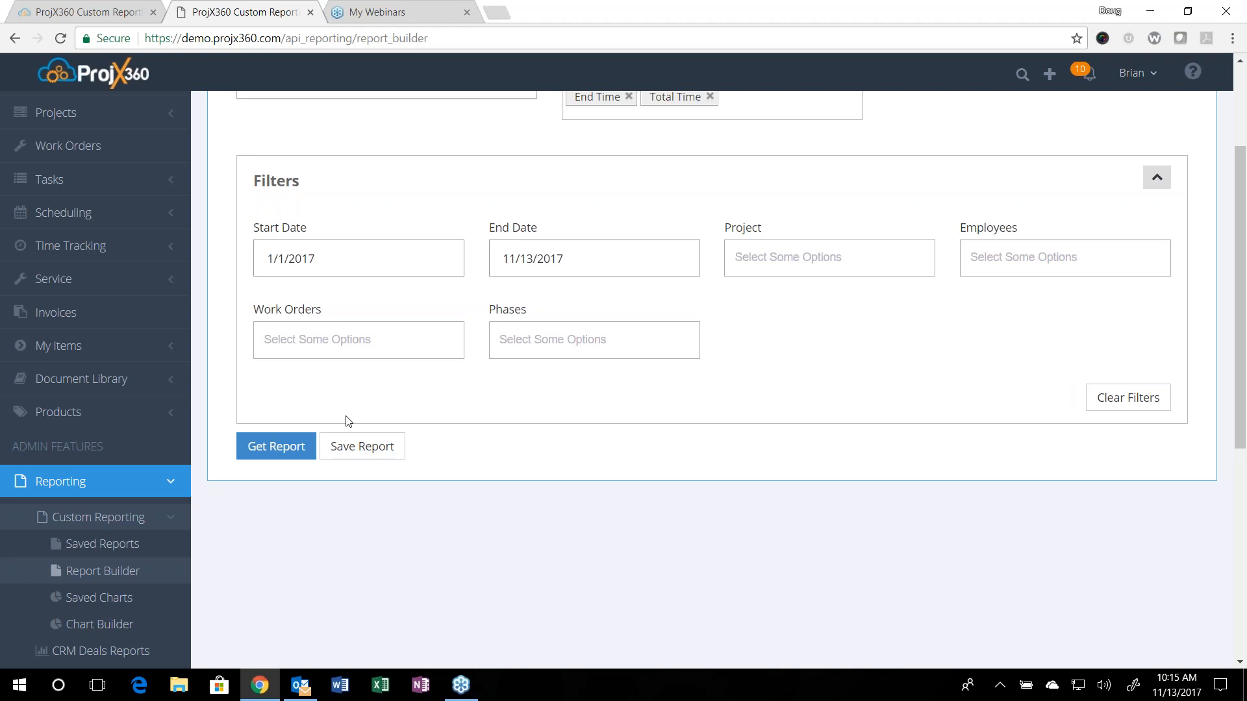
Step: Generate the Time Tracking report and look over its results
{"action": "left_click", "coordinate": [303, 453]}
{"action": "scroll", "coordinate": [426, 461], "scroll_direction": "up", "scroll_amount": 3}
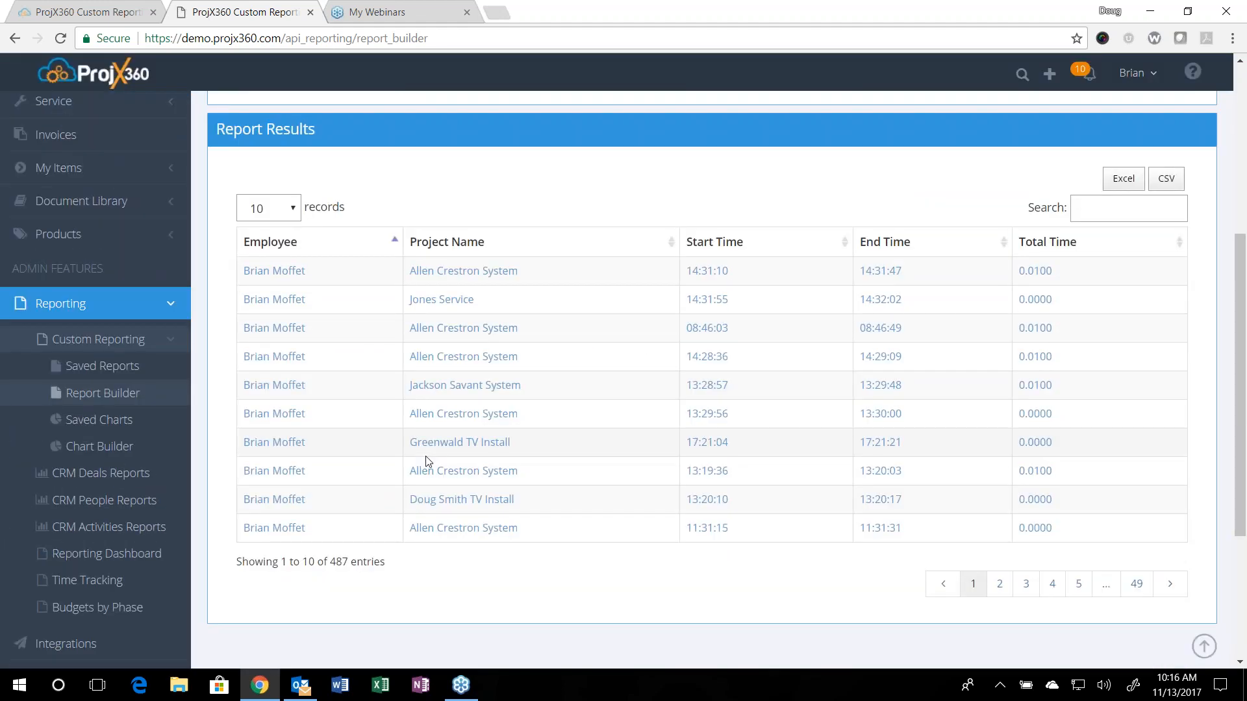
{"action": "scroll", "coordinate": [428, 463], "scroll_direction": "up", "scroll_amount": 5}
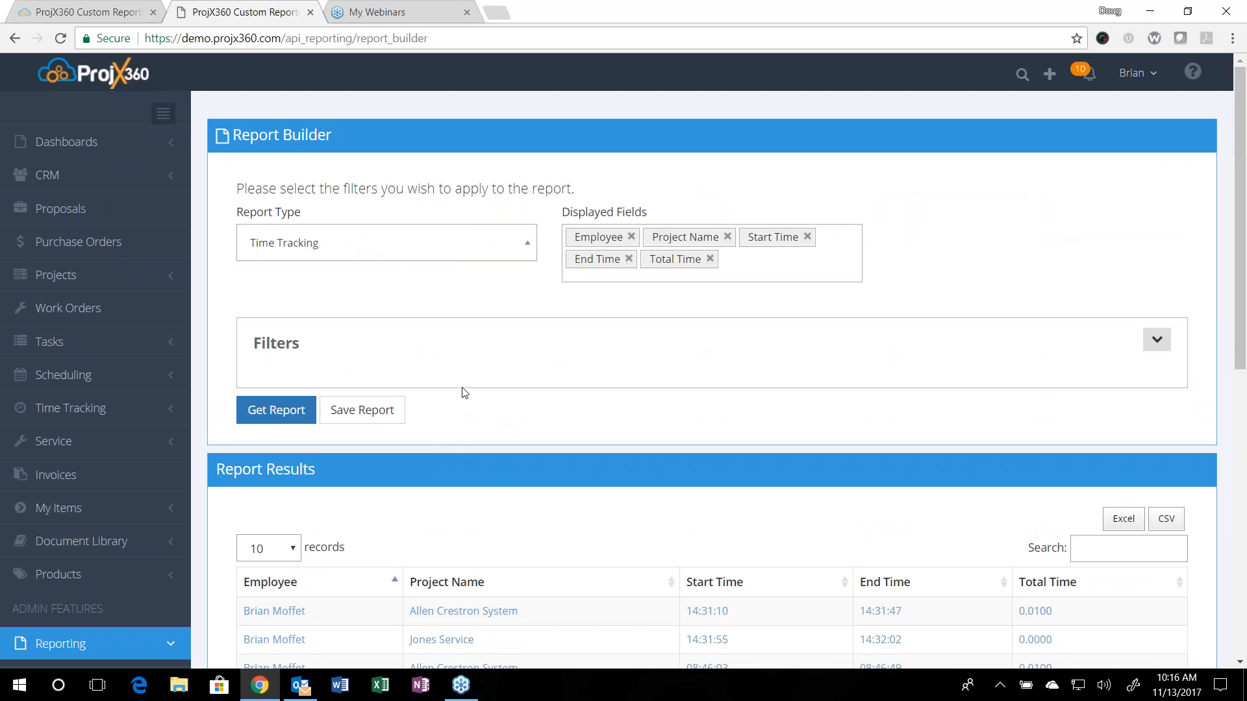
Step: Change the report type to Projects and display Project Name, Project Manager, Contact Number, Status, Phase and Client
{"action": "left_click", "coordinate": [412, 259]}
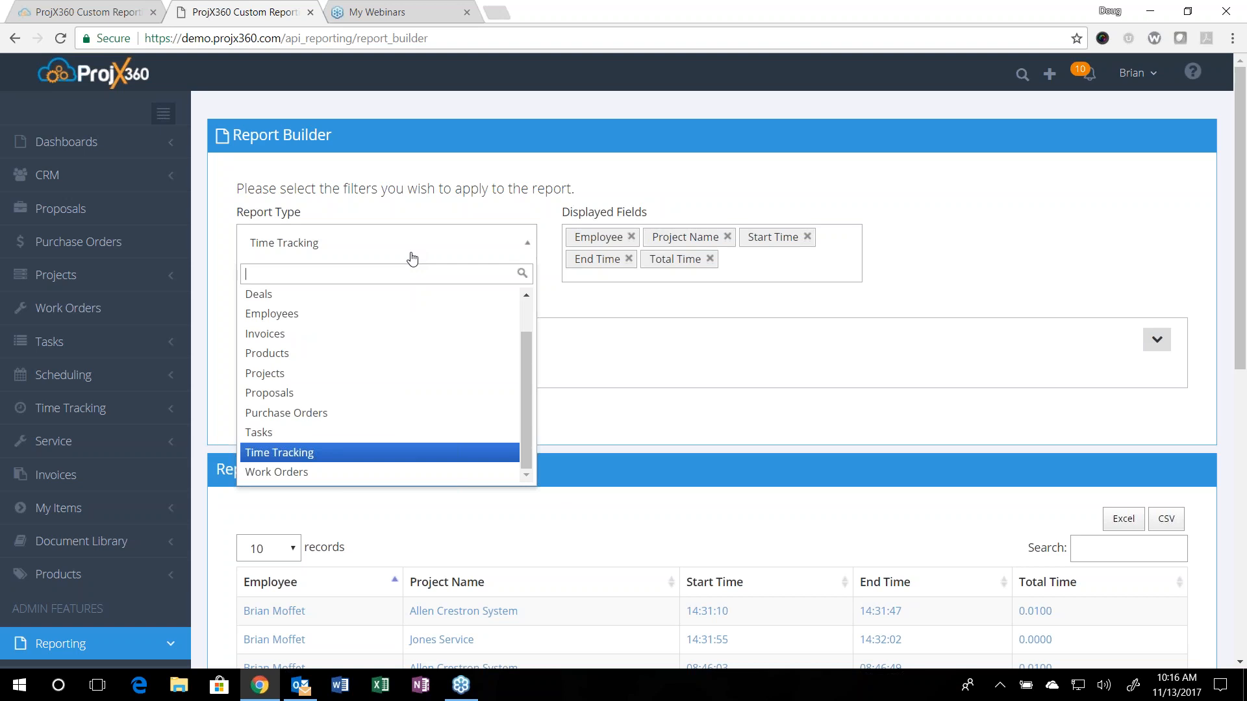
{"action": "left_click", "coordinate": [324, 373]}
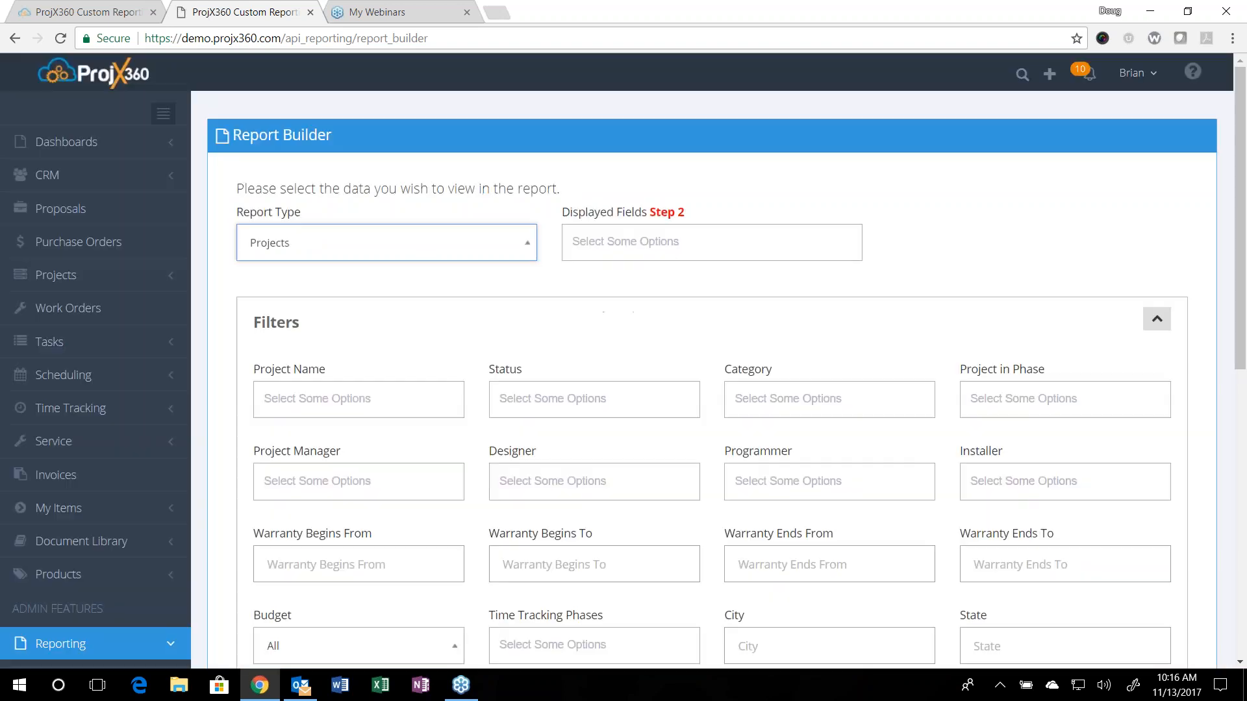
{"action": "left_click", "coordinate": [693, 237]}
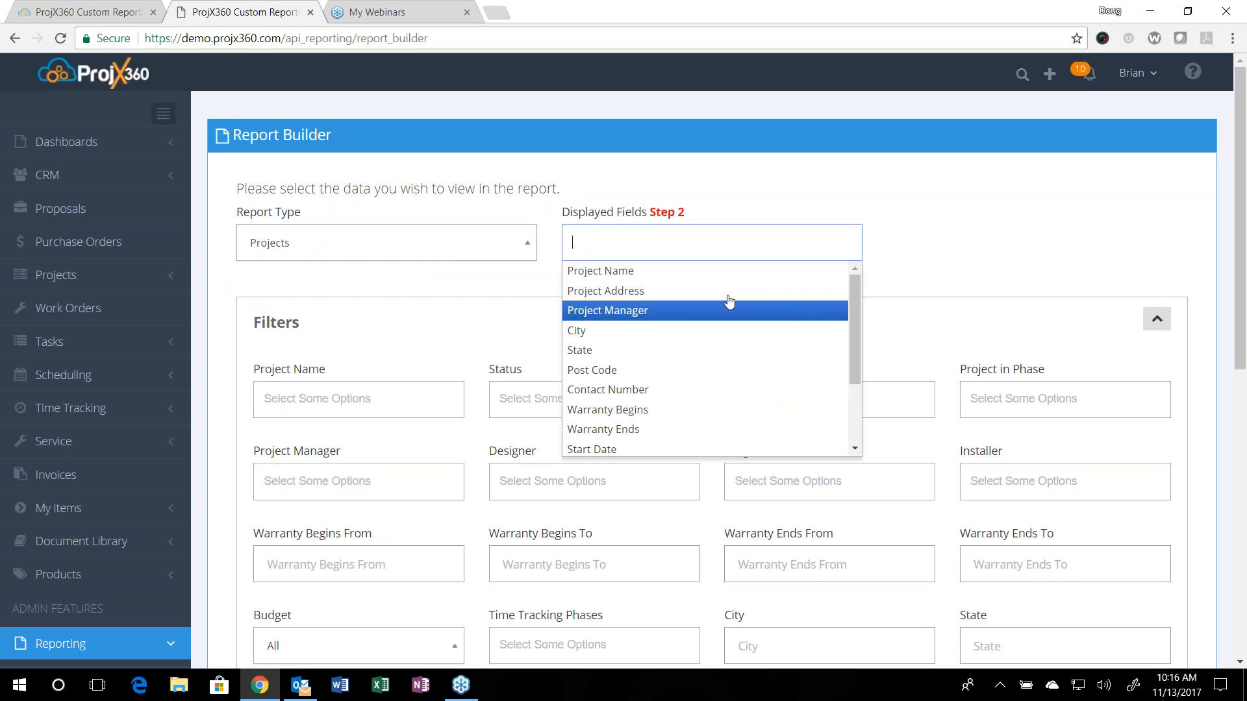
{"action": "left_click", "coordinate": [625, 276]}
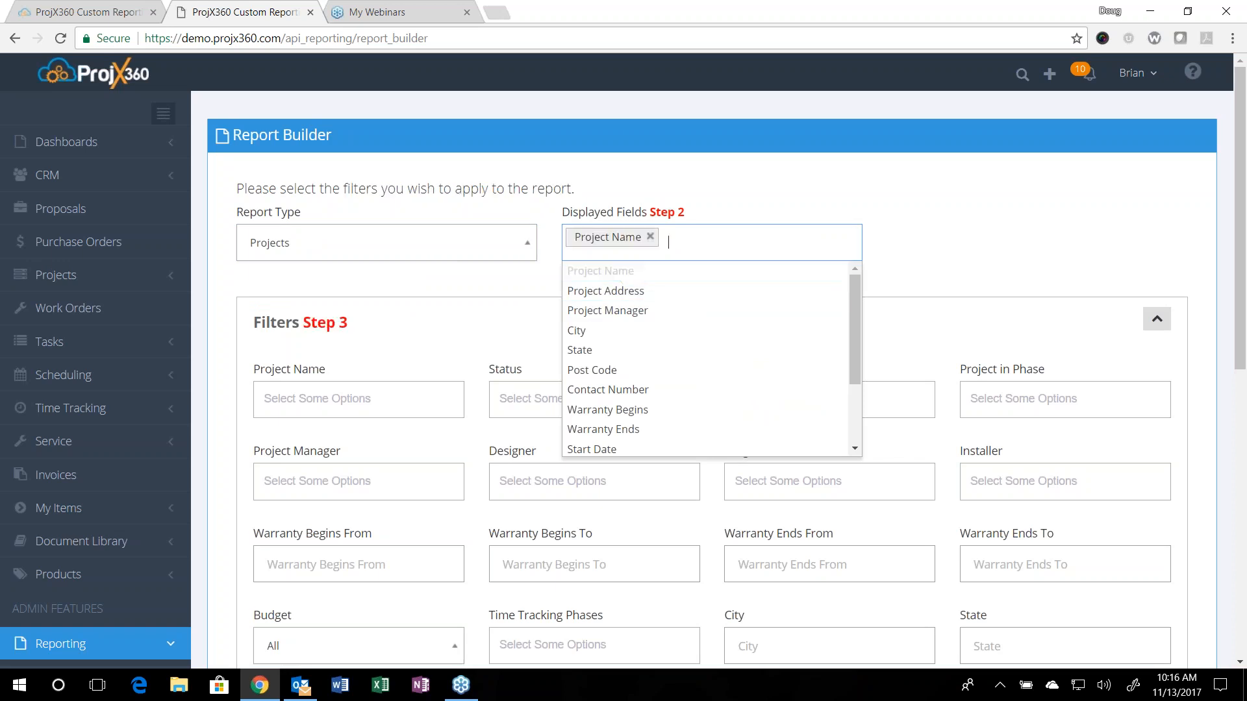
{"action": "left_click", "coordinate": [685, 311]}
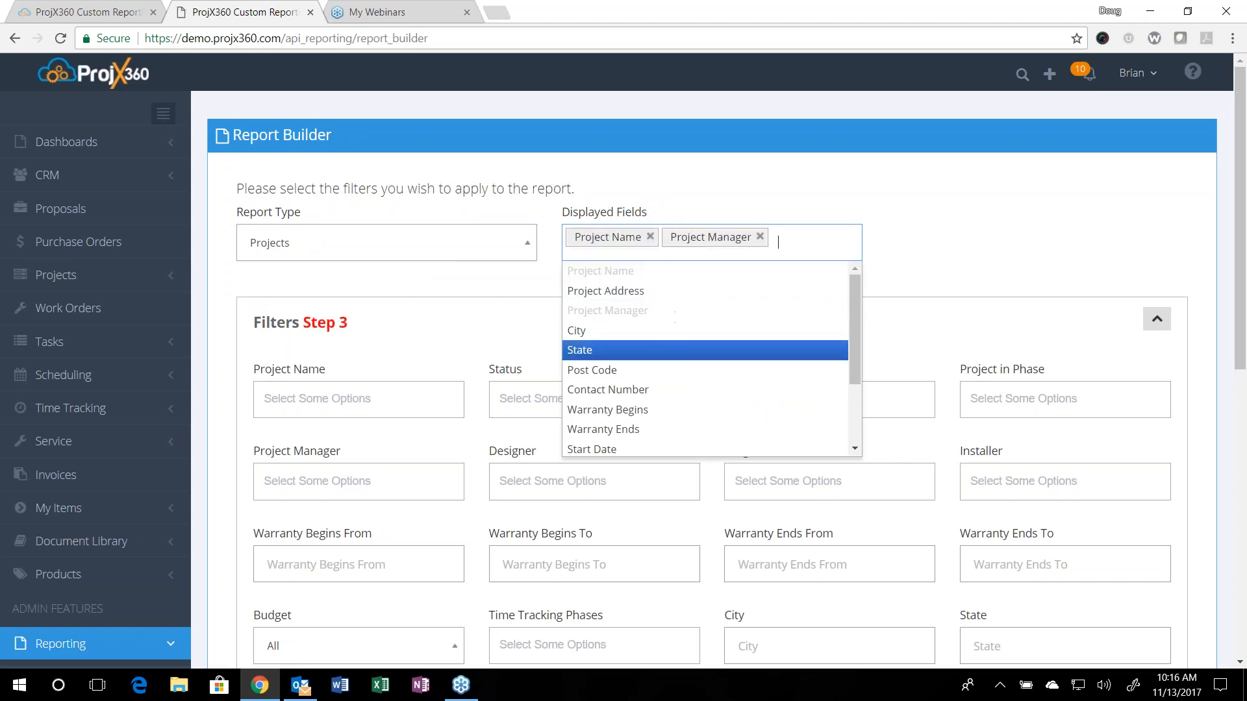
{"action": "left_click", "coordinate": [673, 398]}
{"action": "scroll", "coordinate": [662, 402], "scroll_direction": "down", "scroll_amount": 2}
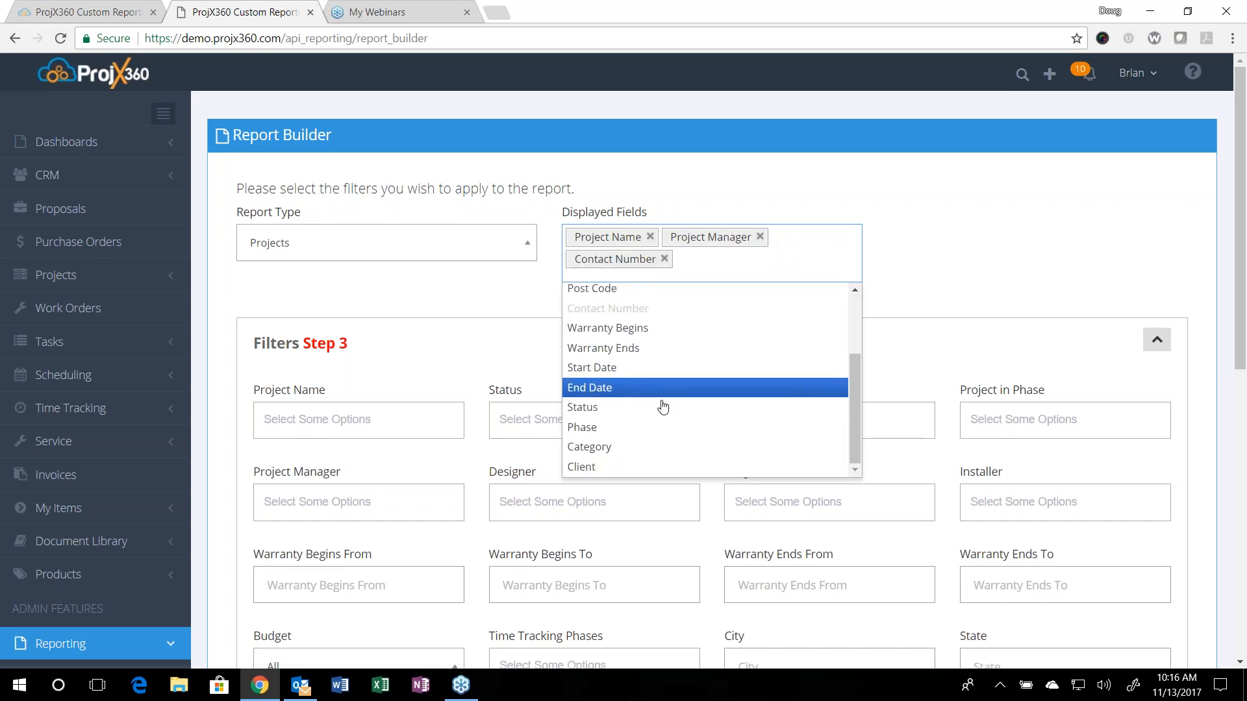
{"action": "left_click", "coordinate": [612, 407]}
{"action": "left_click", "coordinate": [622, 427]}
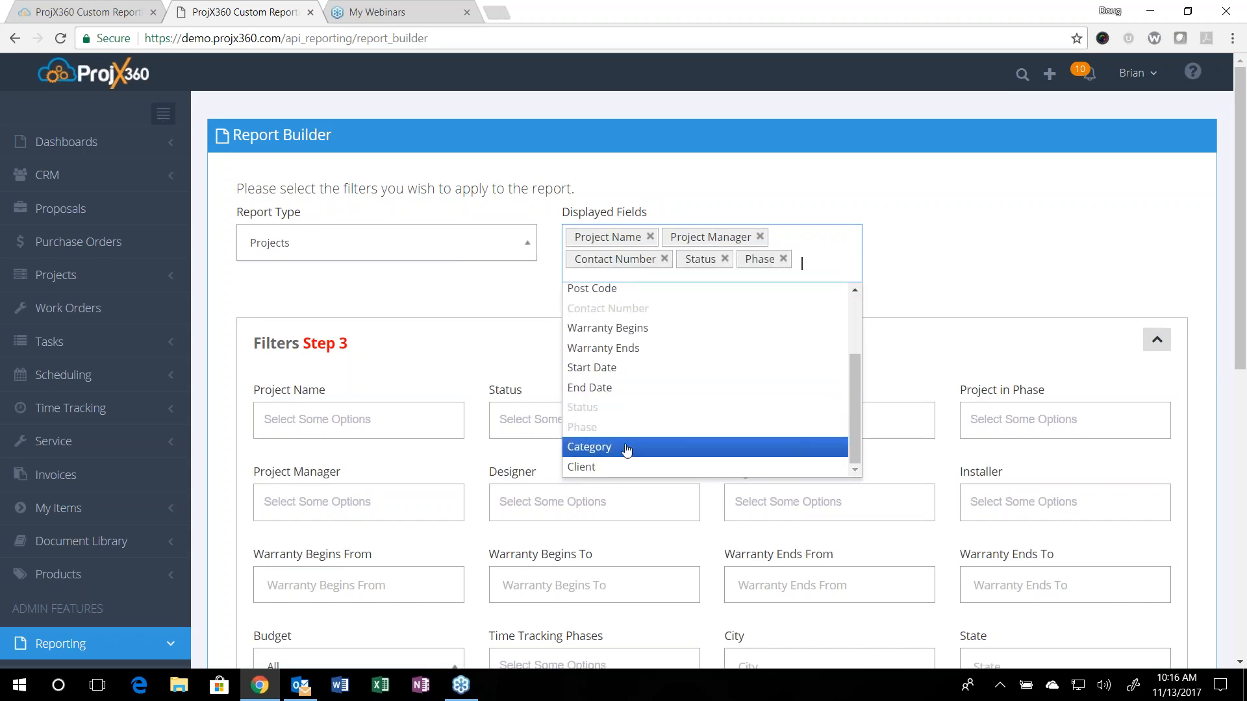
{"action": "left_click", "coordinate": [610, 467]}
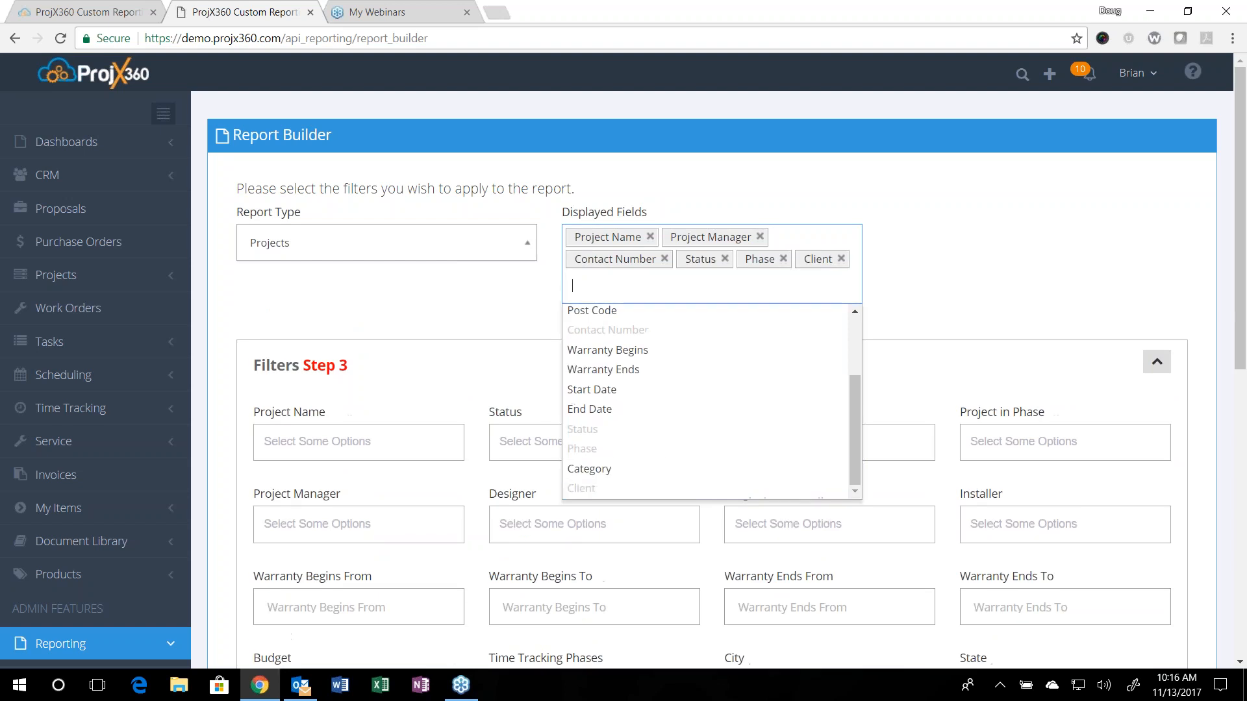
Step: Set the Projects report's Budget filter to Over and generate the report
{"action": "scroll", "coordinate": [611, 468], "scroll_direction": "down", "scroll_amount": 2}
{"action": "left_click", "coordinate": [424, 172]}
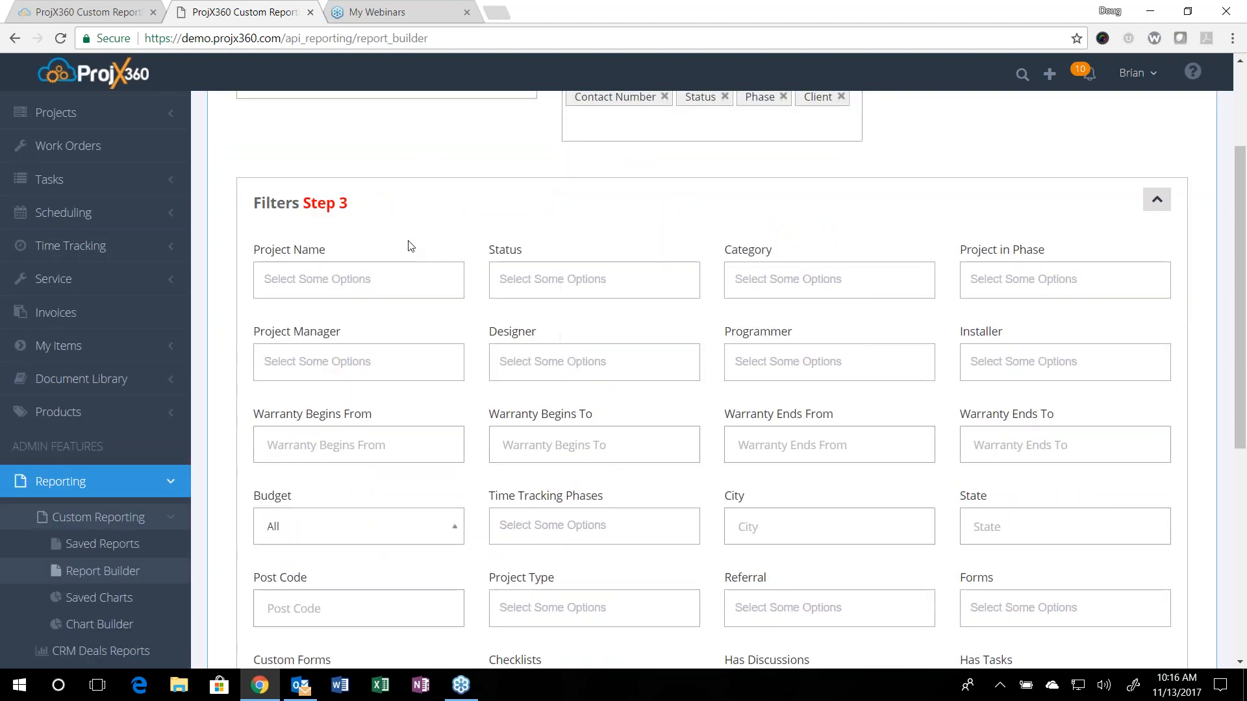
{"action": "left_click", "coordinate": [394, 543]}
{"action": "scroll", "coordinate": [394, 544], "scroll_direction": "down", "scroll_amount": 1}
{"action": "left_click", "coordinate": [274, 519]}
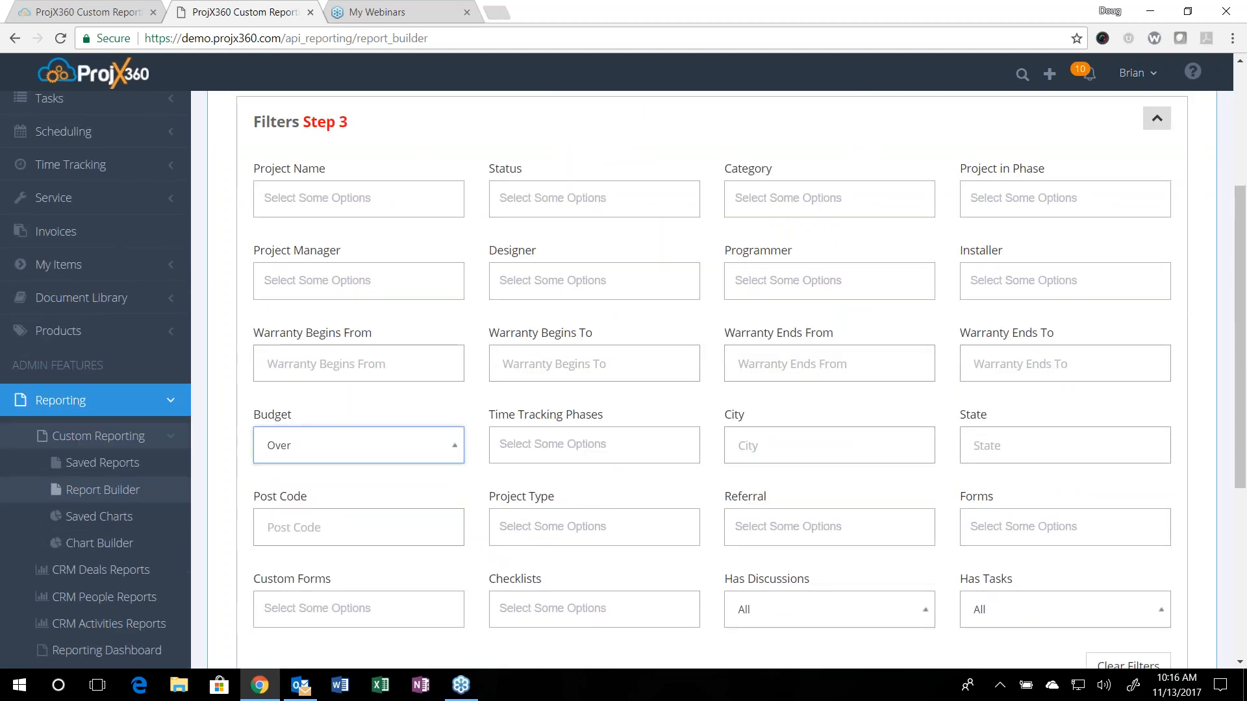
{"action": "scroll", "coordinate": [333, 517], "scroll_direction": "down", "scroll_amount": 2}
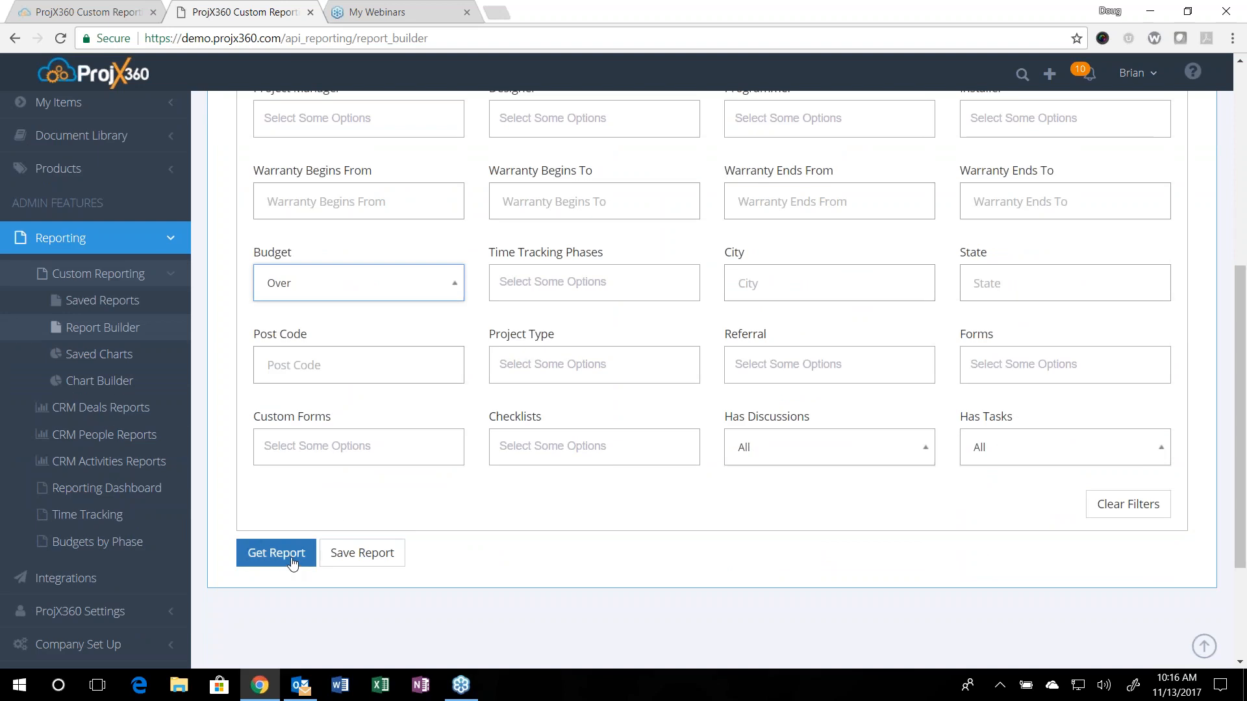
{"action": "left_click", "coordinate": [276, 553]}
{"action": "scroll", "coordinate": [414, 533], "scroll_direction": "up", "scroll_amount": 3}
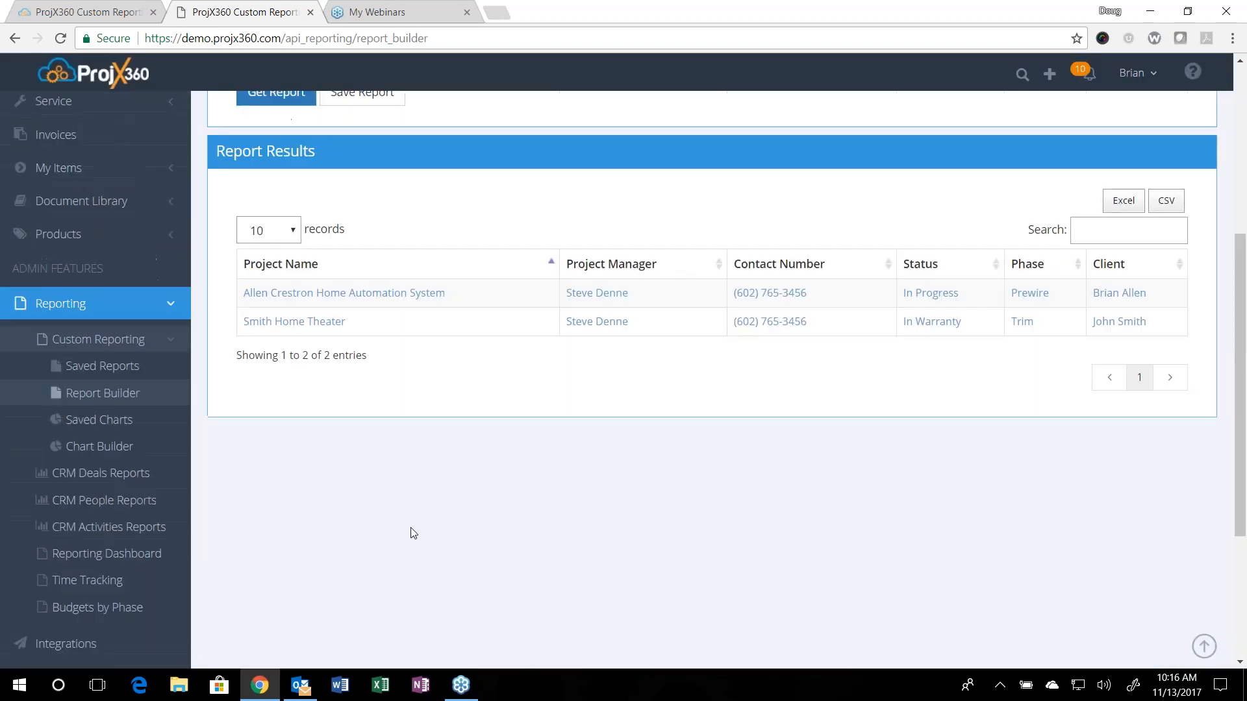
{"action": "scroll", "coordinate": [414, 533], "scroll_direction": "up", "scroll_amount": 1}
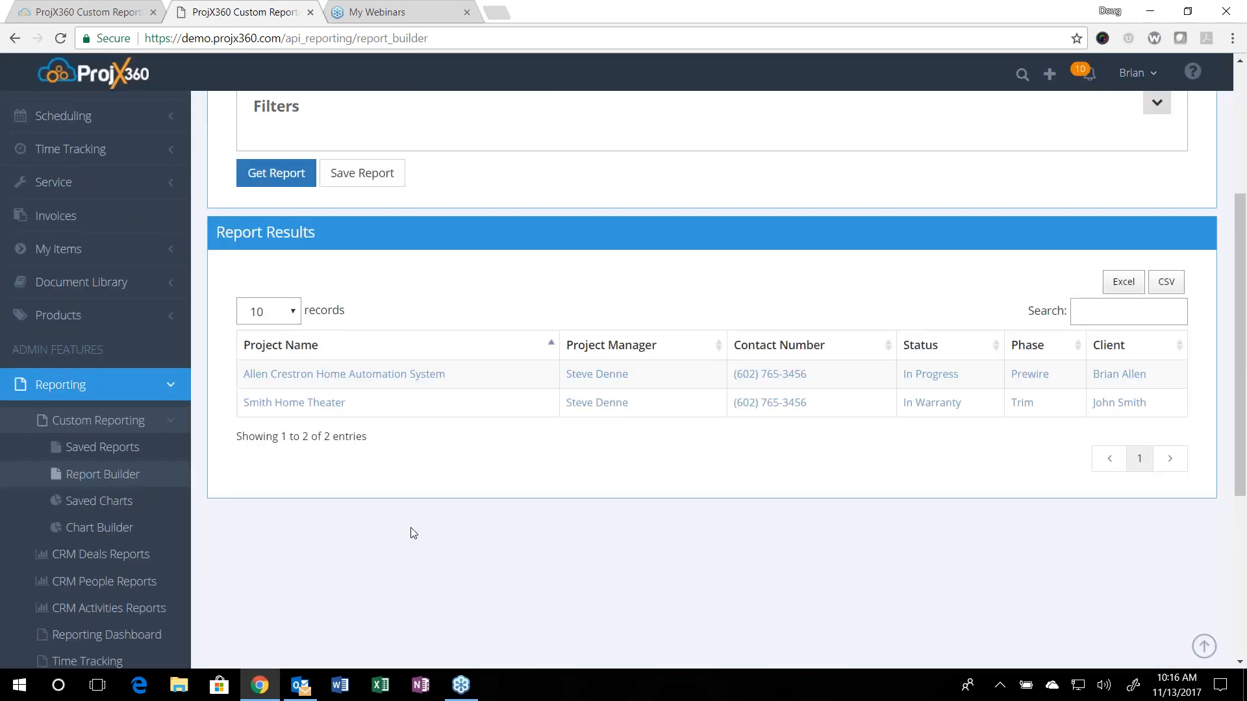
{"action": "scroll", "coordinate": [413, 533], "scroll_direction": "up", "scroll_amount": 3}
Step: Reopen the report filters, change Budget to Under and generate the Projects report again
{"action": "scroll", "coordinate": [413, 533], "scroll_direction": "down", "scroll_amount": 1}
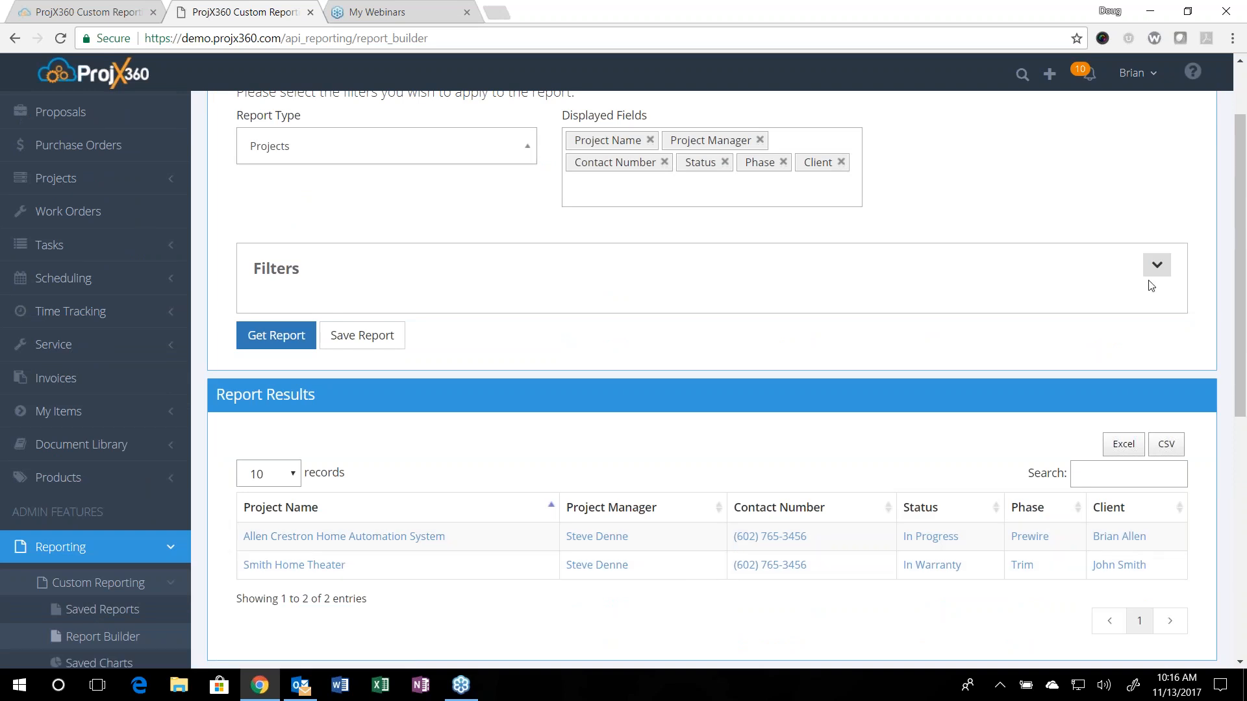
{"action": "left_click", "coordinate": [1166, 271]}
{"action": "scroll", "coordinate": [1155, 283], "scroll_direction": "down", "scroll_amount": 2}
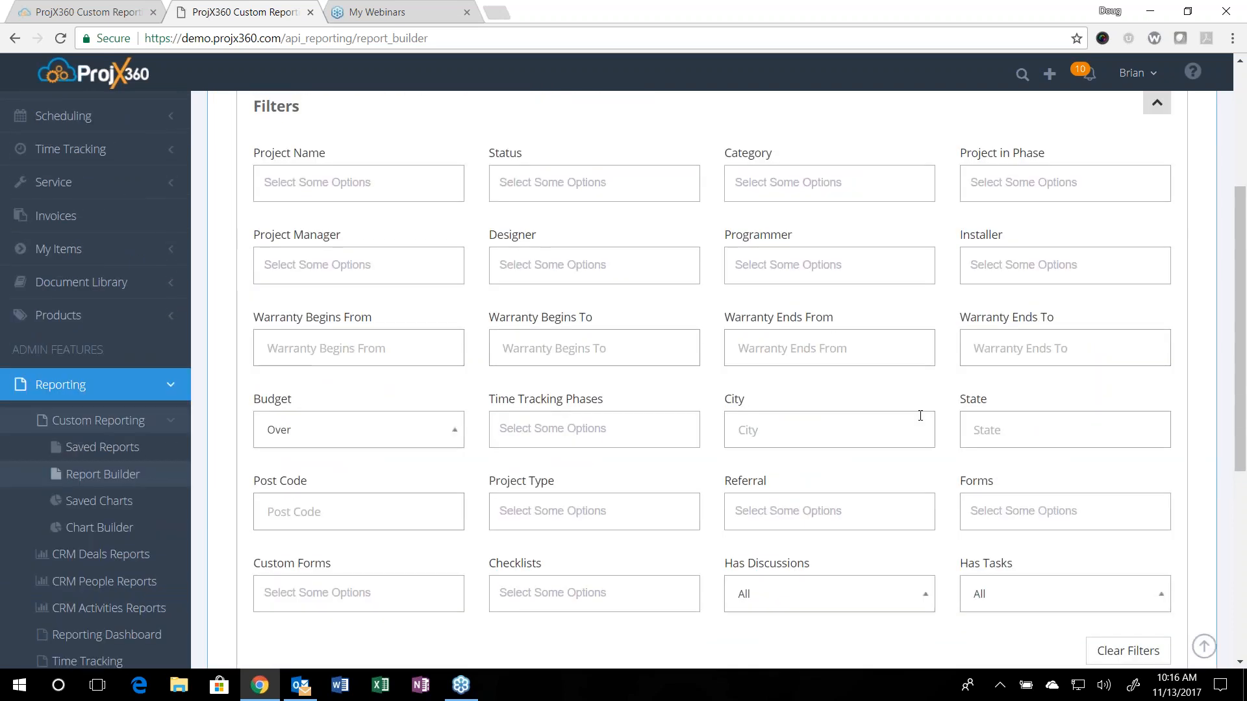
{"action": "left_click", "coordinate": [319, 433]}
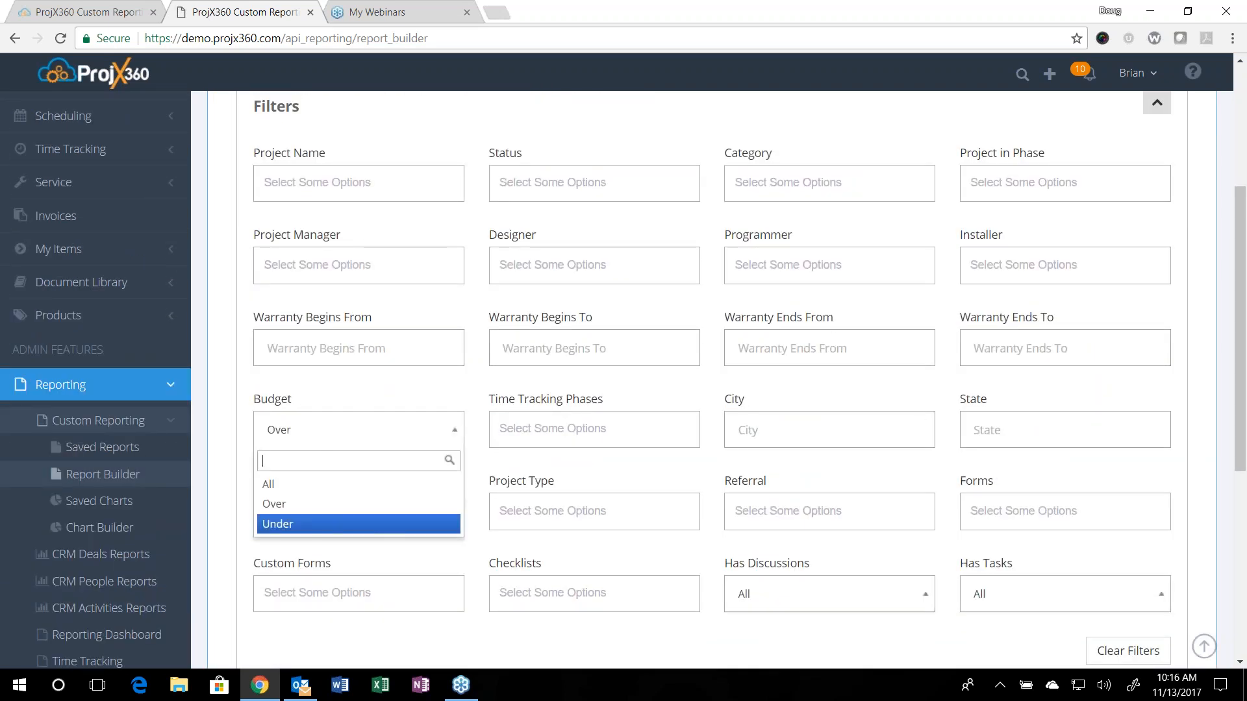
{"action": "left_click", "coordinate": [345, 524]}
{"action": "scroll", "coordinate": [345, 496], "scroll_direction": "down", "scroll_amount": 5}
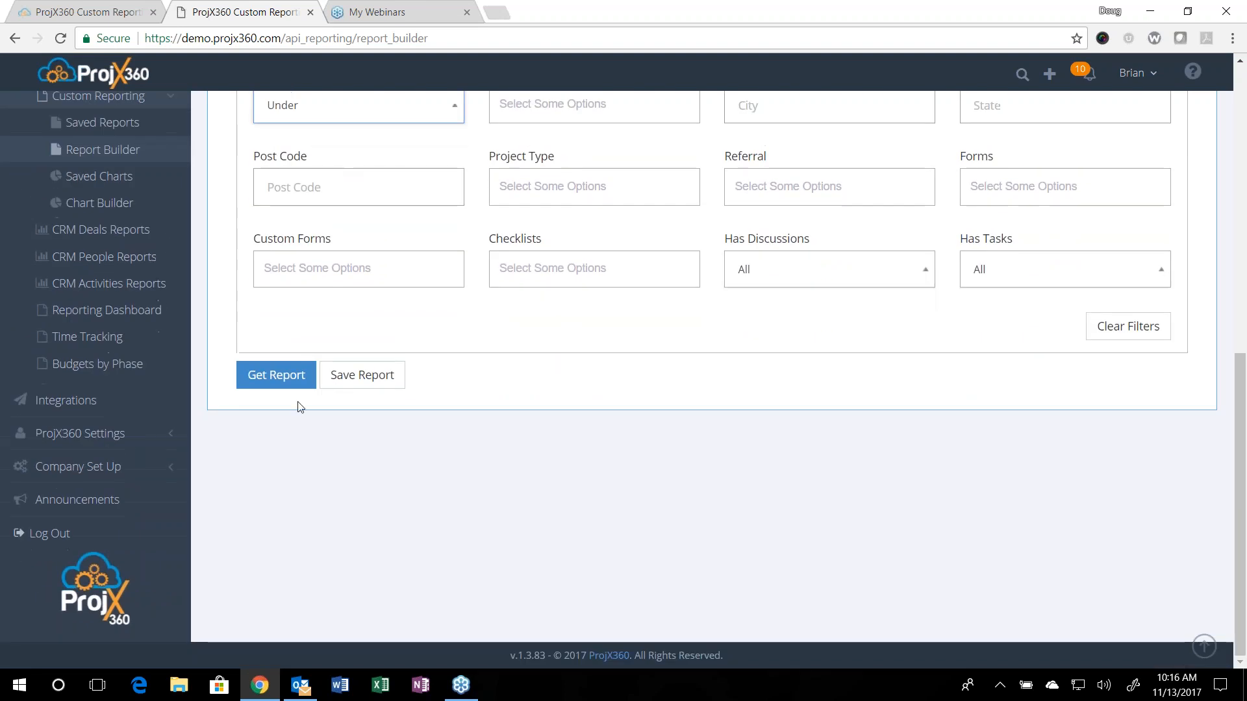
{"action": "left_click", "coordinate": [277, 379]}
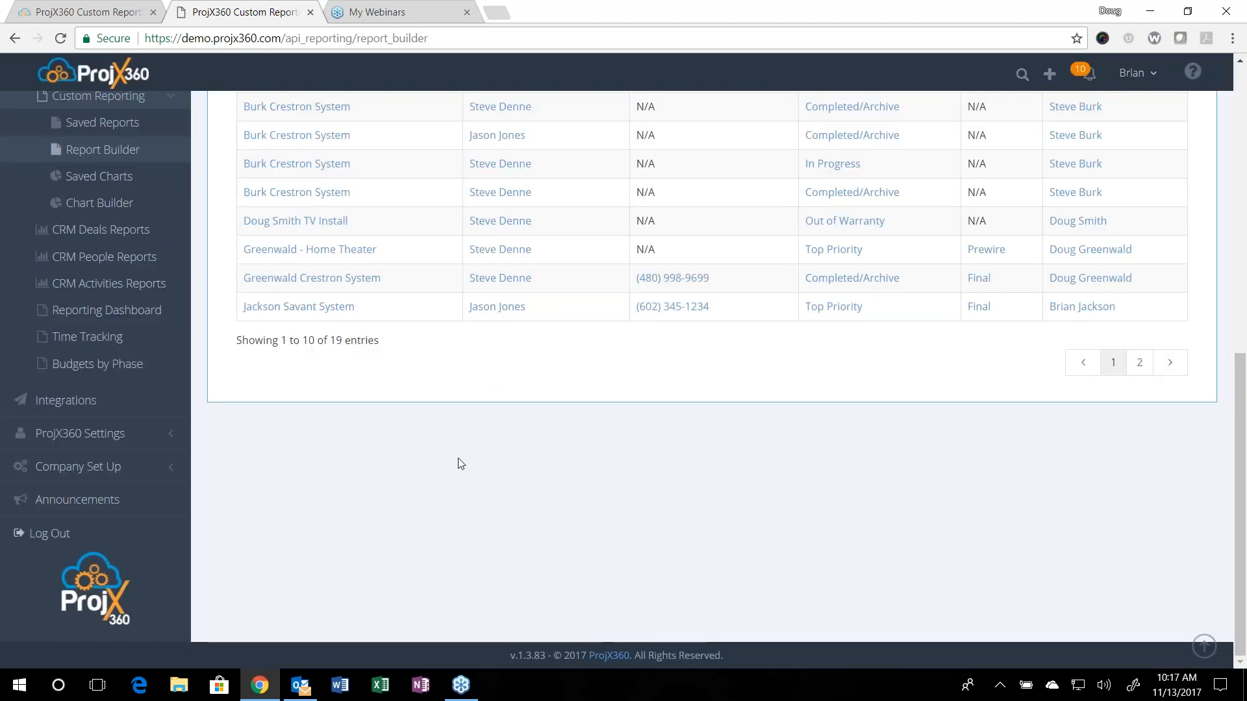
{"action": "scroll", "coordinate": [458, 458], "scroll_direction": "up", "scroll_amount": 2}
{"action": "scroll", "coordinate": [458, 458], "scroll_direction": "up", "scroll_amount": 2}
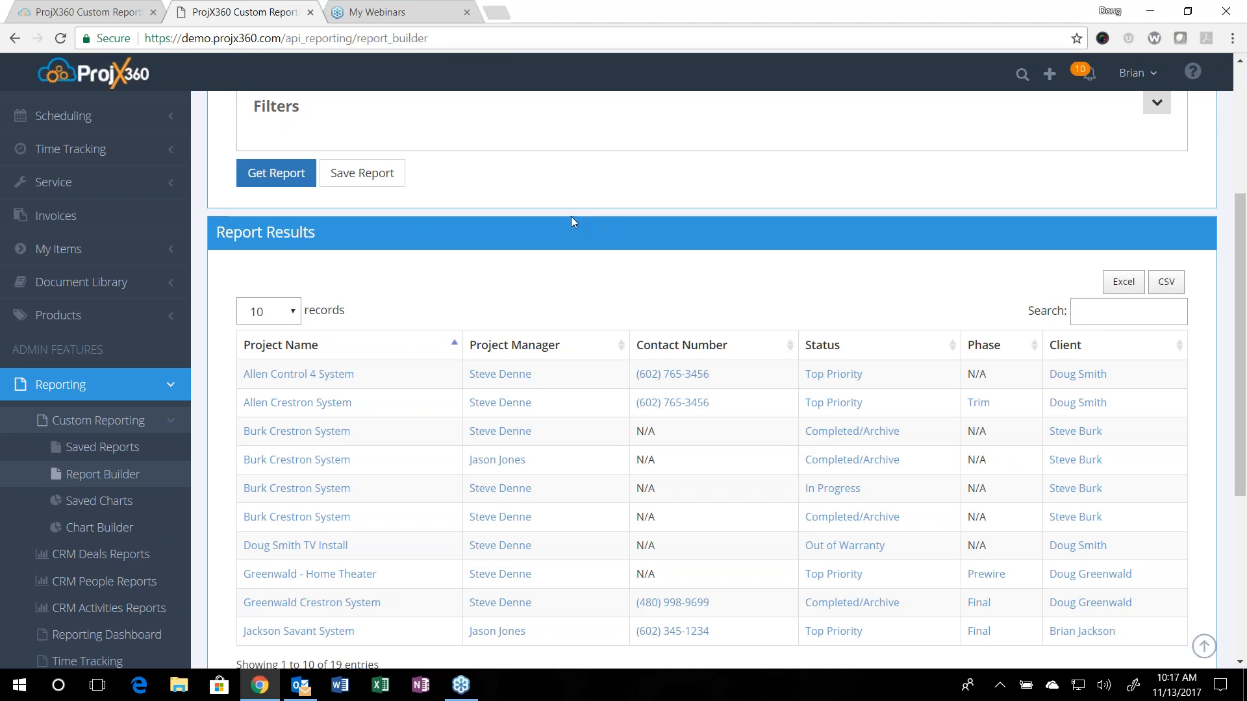
Step: Change the report type to Work Orders
{"action": "scroll", "coordinate": [575, 215], "scroll_direction": "up", "scroll_amount": 1}
{"action": "scroll", "coordinate": [578, 203], "scroll_direction": "up", "scroll_amount": 3}
{"action": "left_click", "coordinate": [411, 242]}
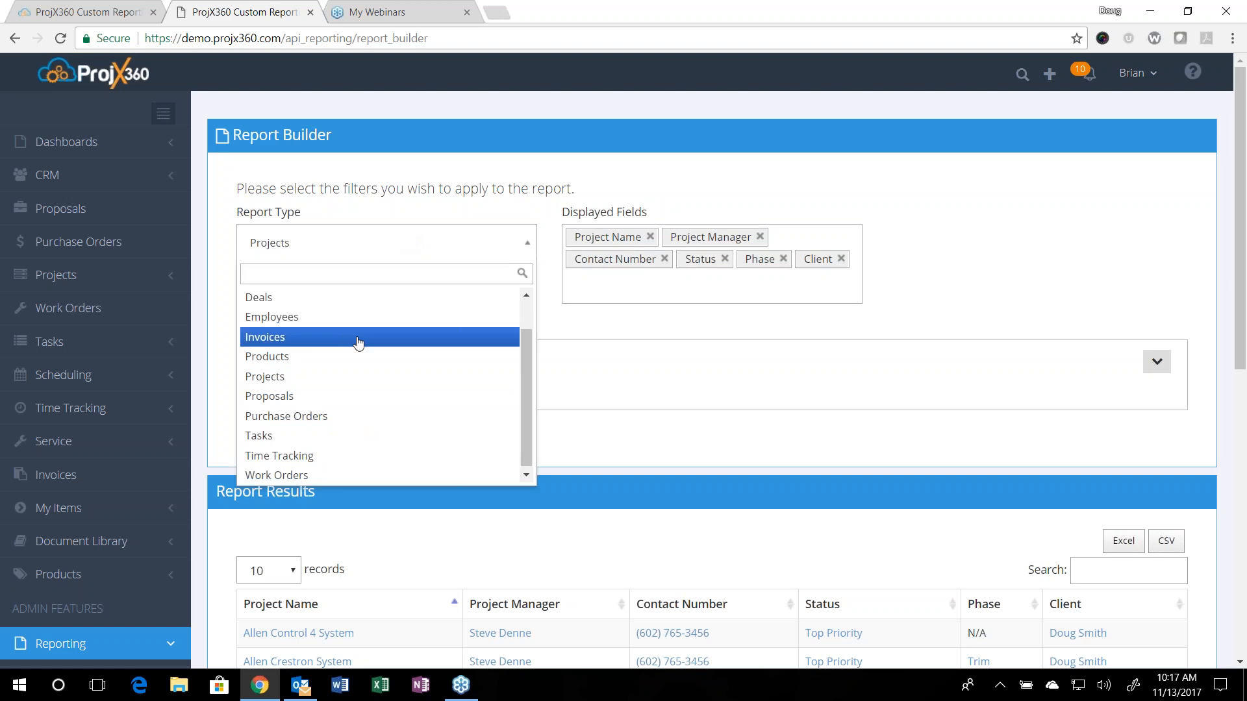
{"action": "left_click", "coordinate": [318, 473]}
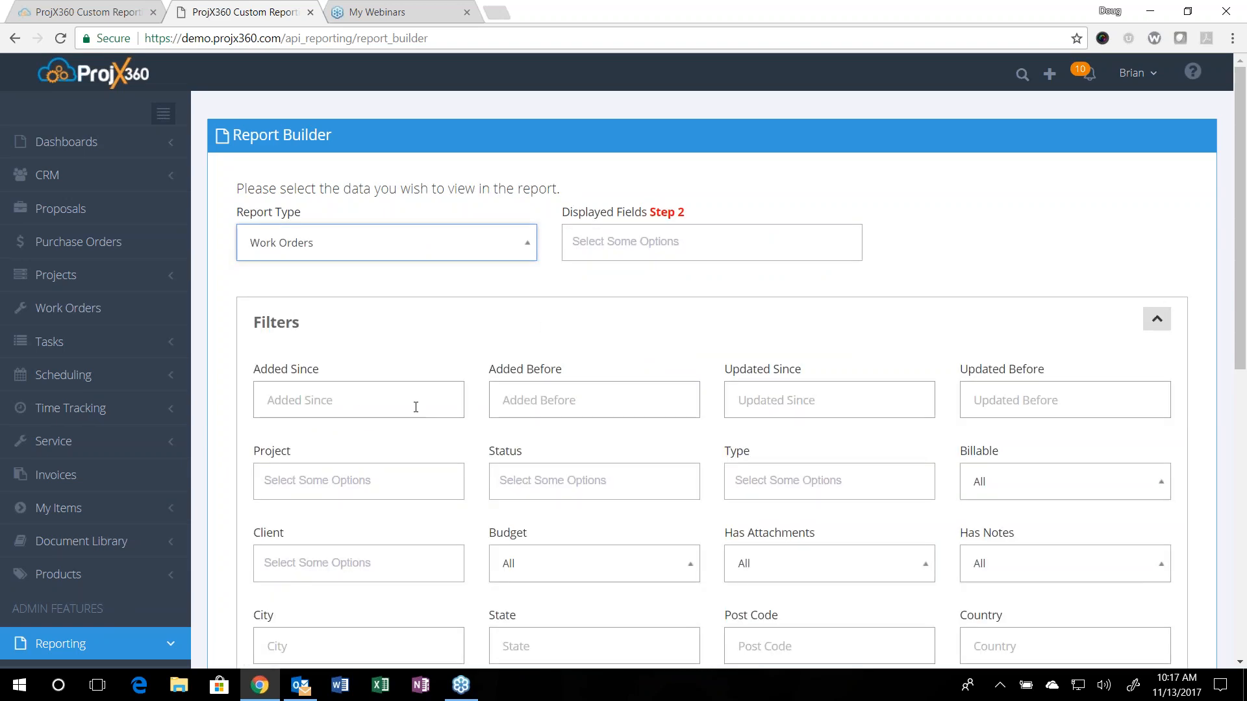
Step: Display the Title, Project, Status, Client, Created Date and Last Updated fields in the Work Orders report
{"action": "left_click", "coordinate": [596, 234]}
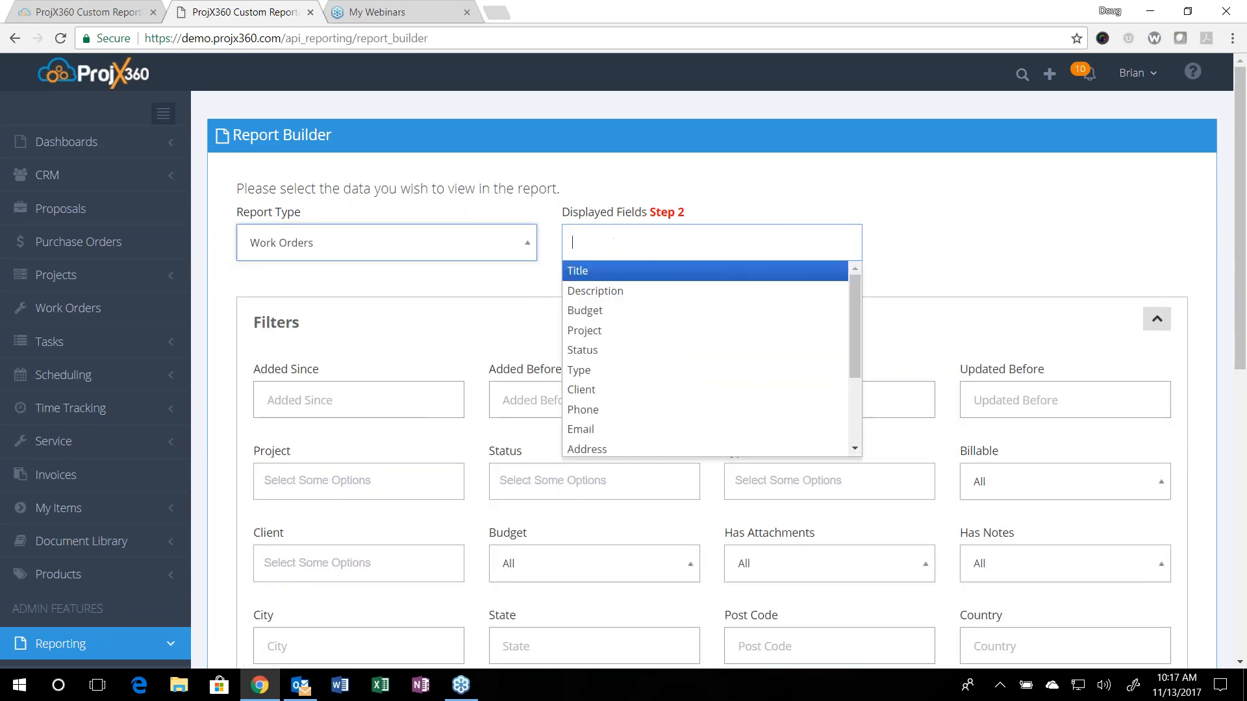
{"action": "left_click", "coordinate": [602, 273]}
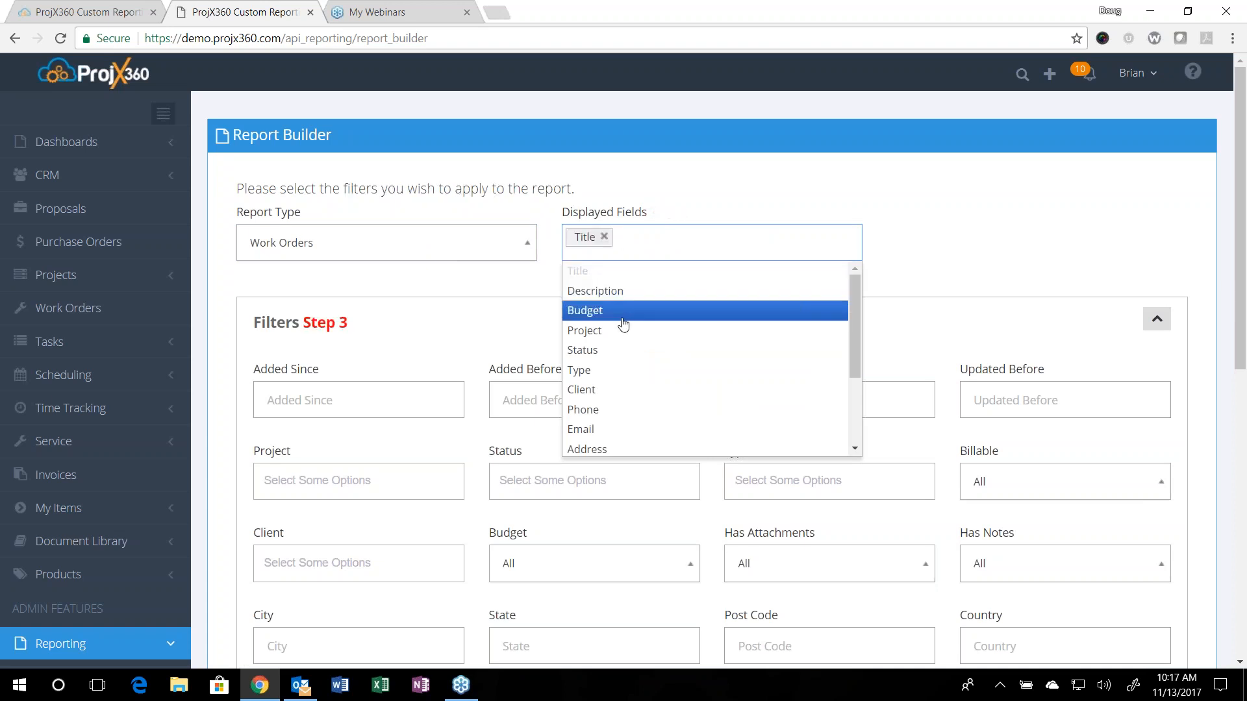
{"action": "left_click", "coordinate": [616, 331]}
{"action": "left_click", "coordinate": [597, 350]}
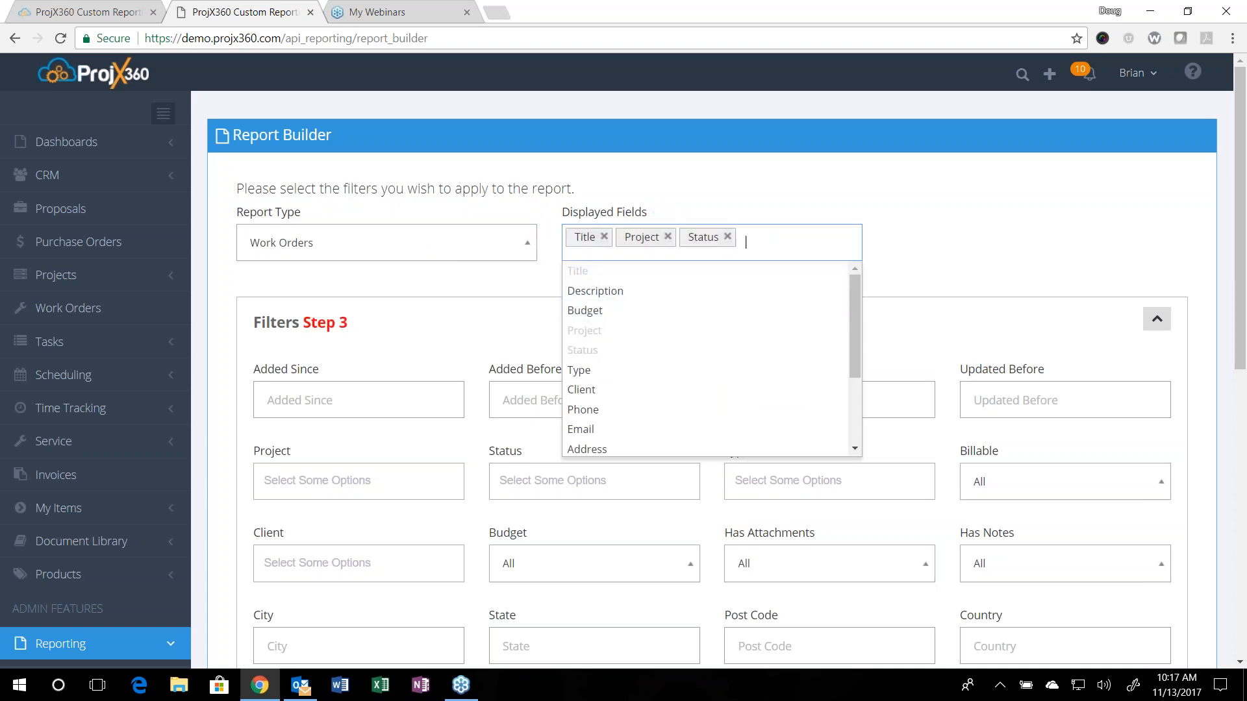
{"action": "left_click", "coordinate": [640, 393]}
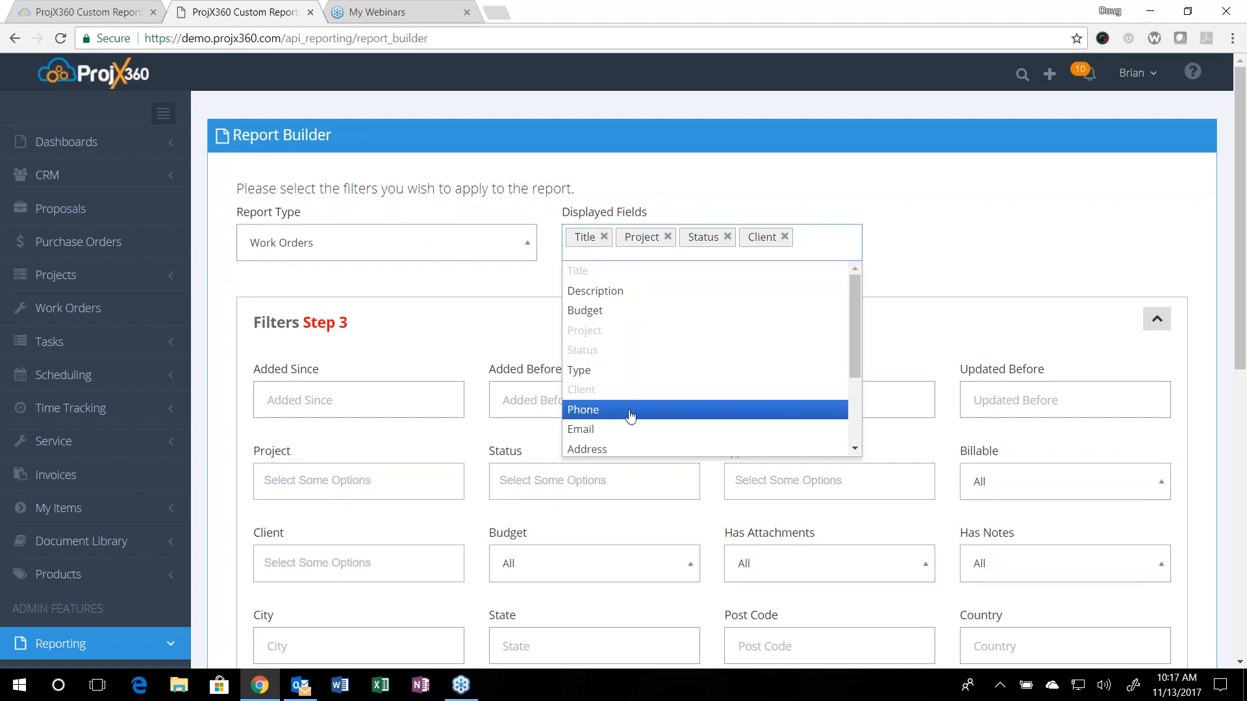
{"action": "scroll", "coordinate": [627, 416], "scroll_direction": "down", "scroll_amount": 2}
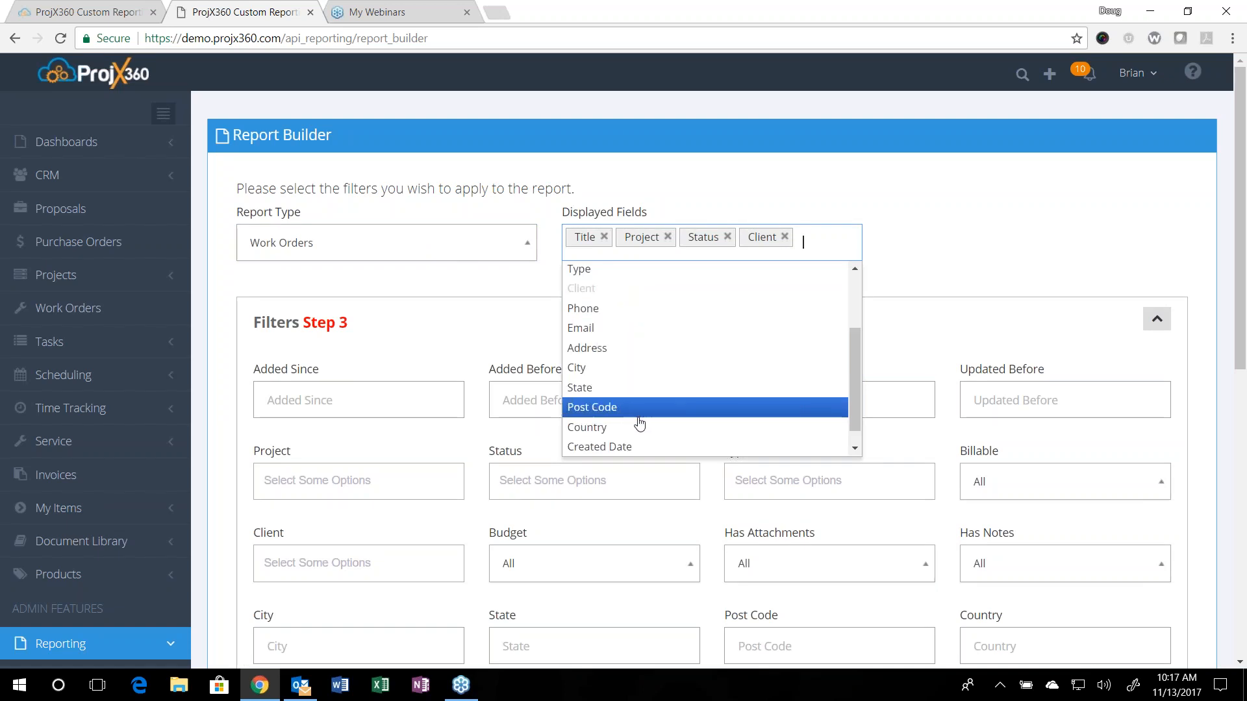
{"action": "scroll", "coordinate": [640, 423], "scroll_direction": "down", "scroll_amount": 1}
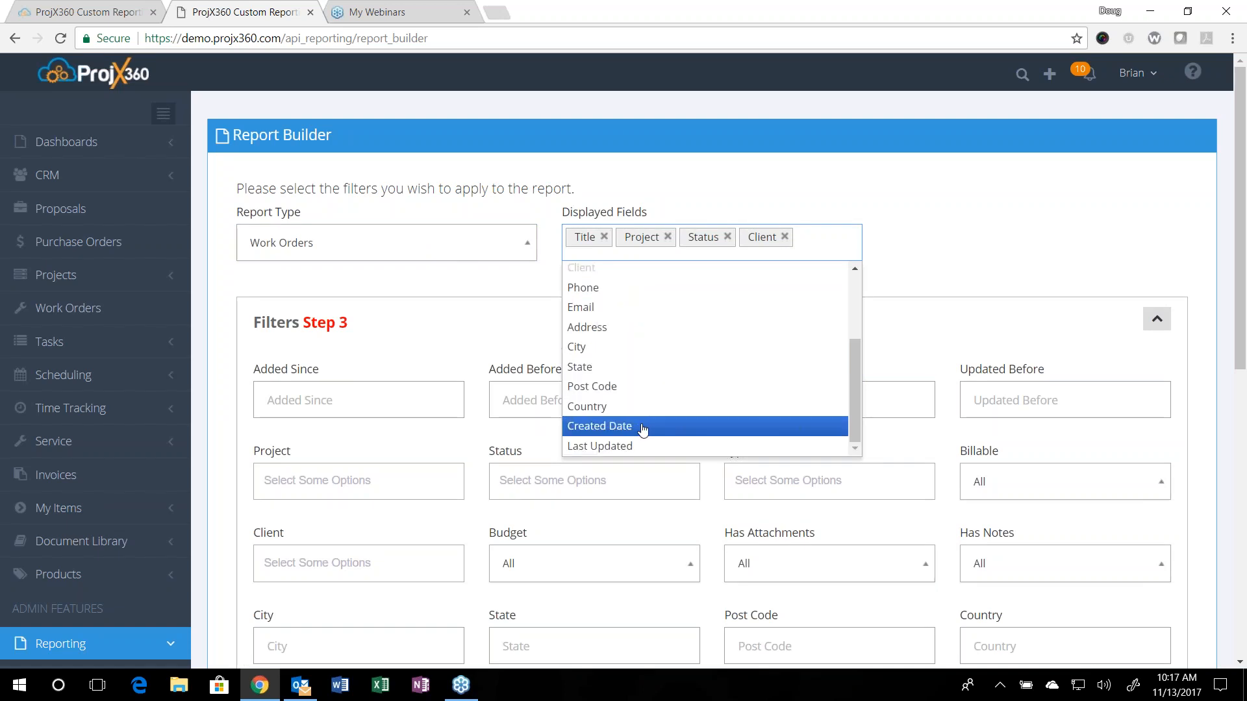
{"action": "left_click", "coordinate": [645, 426]}
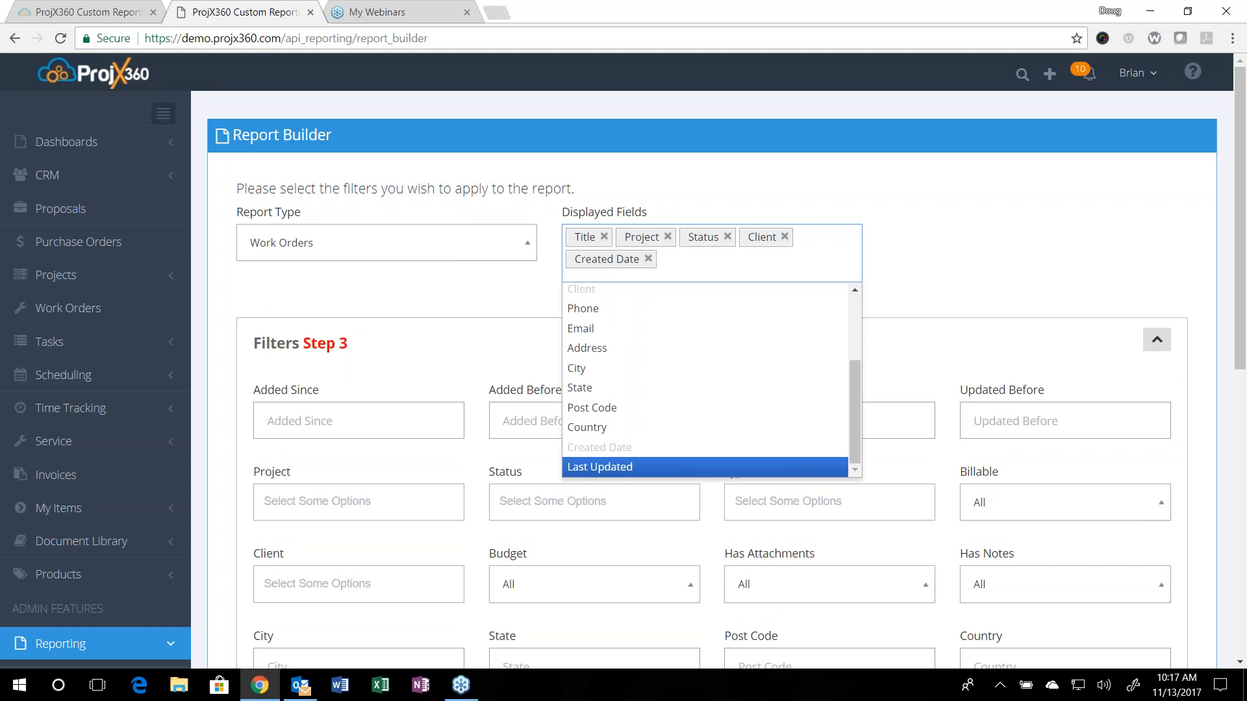
{"action": "left_click", "coordinate": [628, 465]}
{"action": "left_click", "coordinate": [961, 274]}
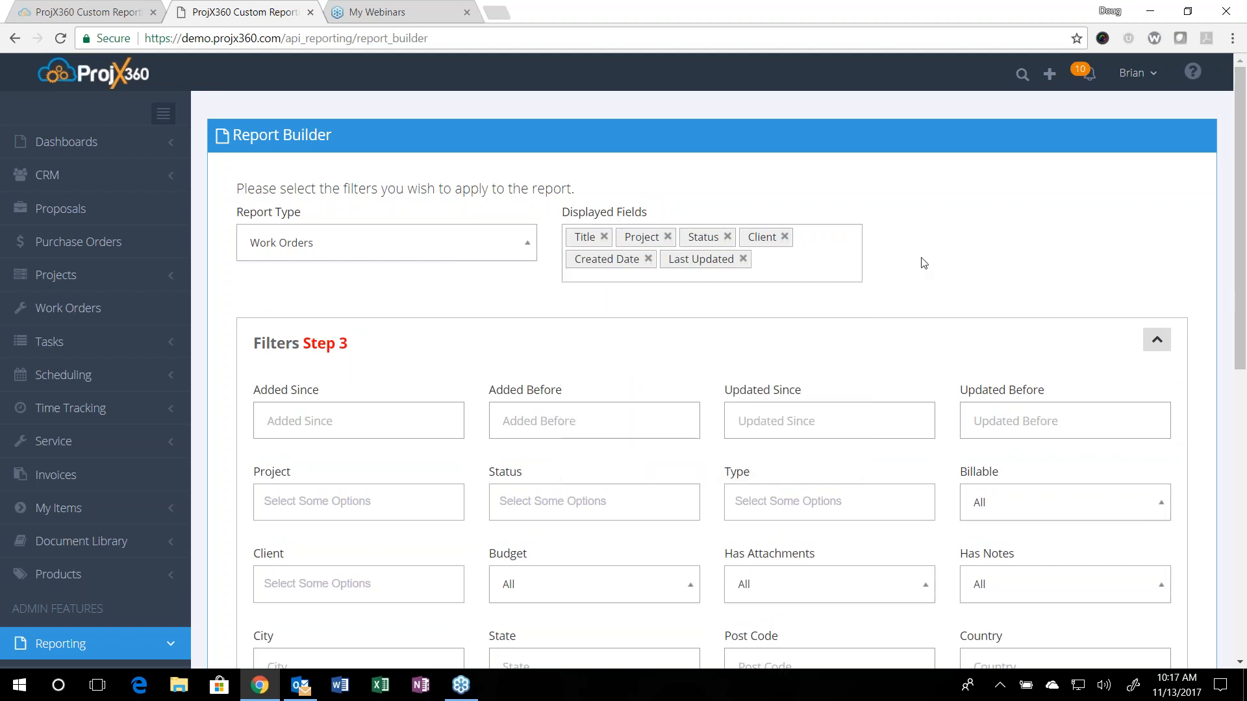
Step: Set the Work Orders report's Added Before filter to 11/13/2017
{"action": "scroll", "coordinate": [705, 319], "scroll_direction": "down", "scroll_amount": 1}
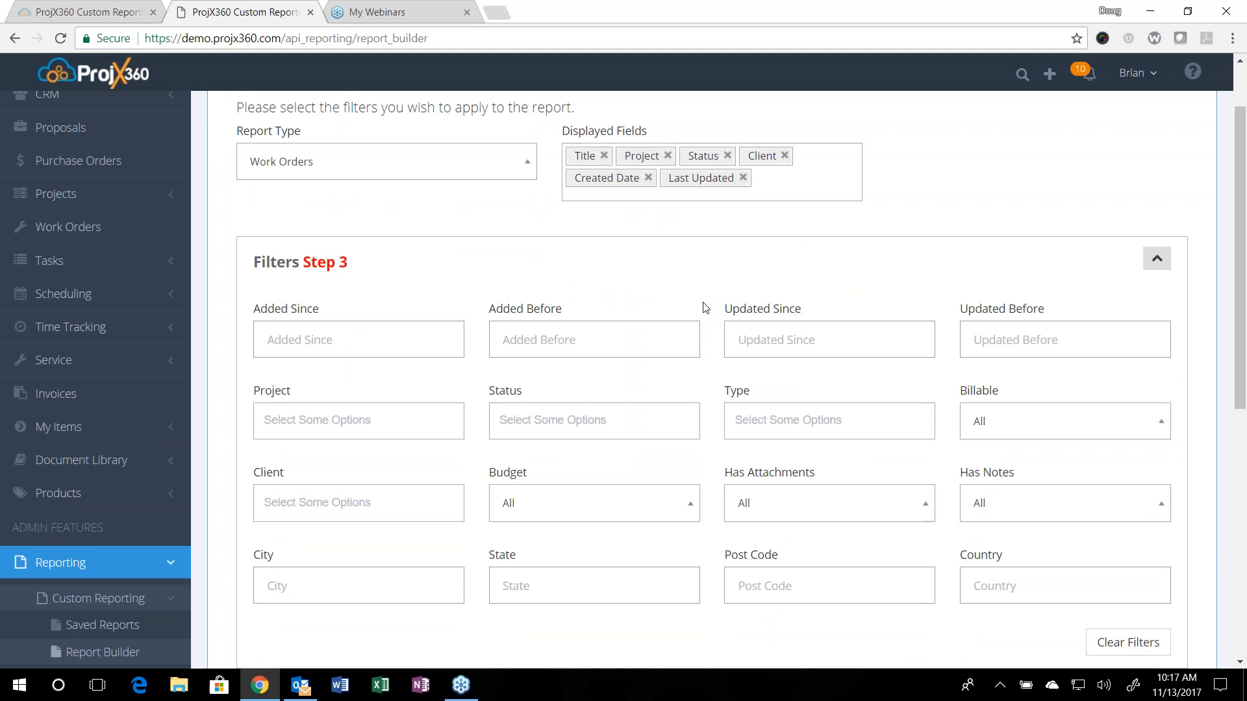
{"action": "left_click", "coordinate": [389, 333]}
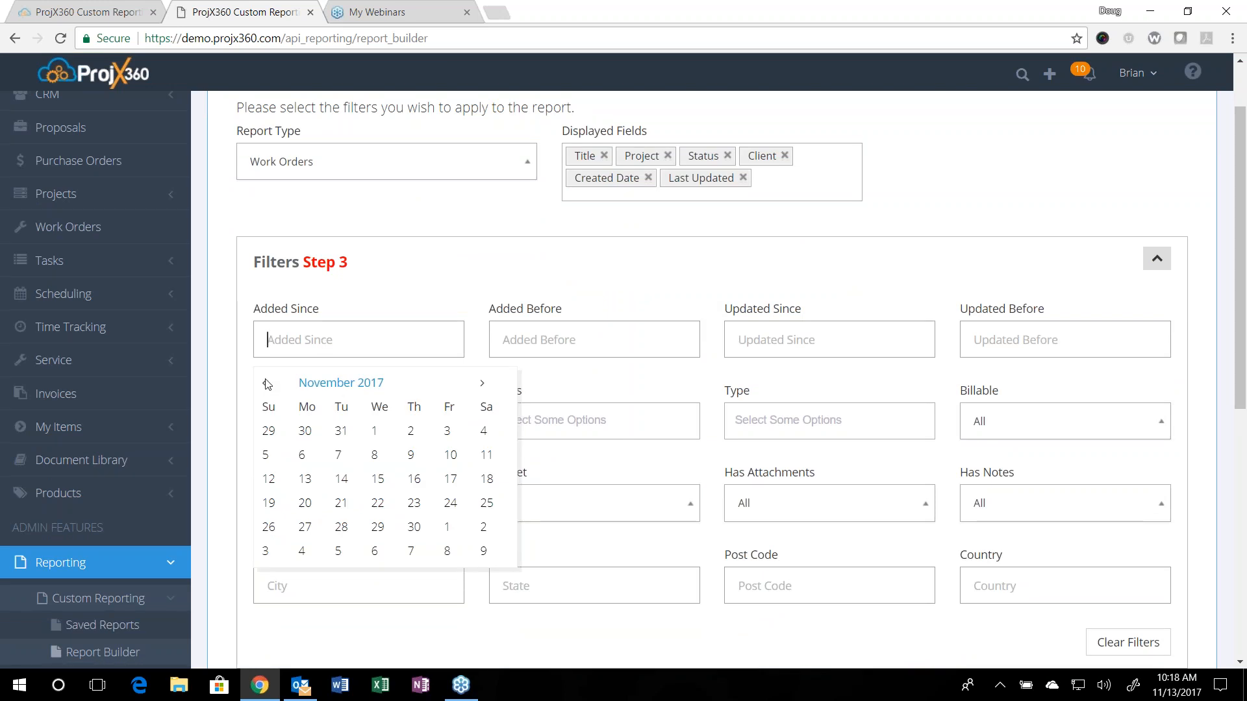
{"action": "left_click", "coordinate": [438, 273]}
{"action": "left_click", "coordinate": [505, 329]}
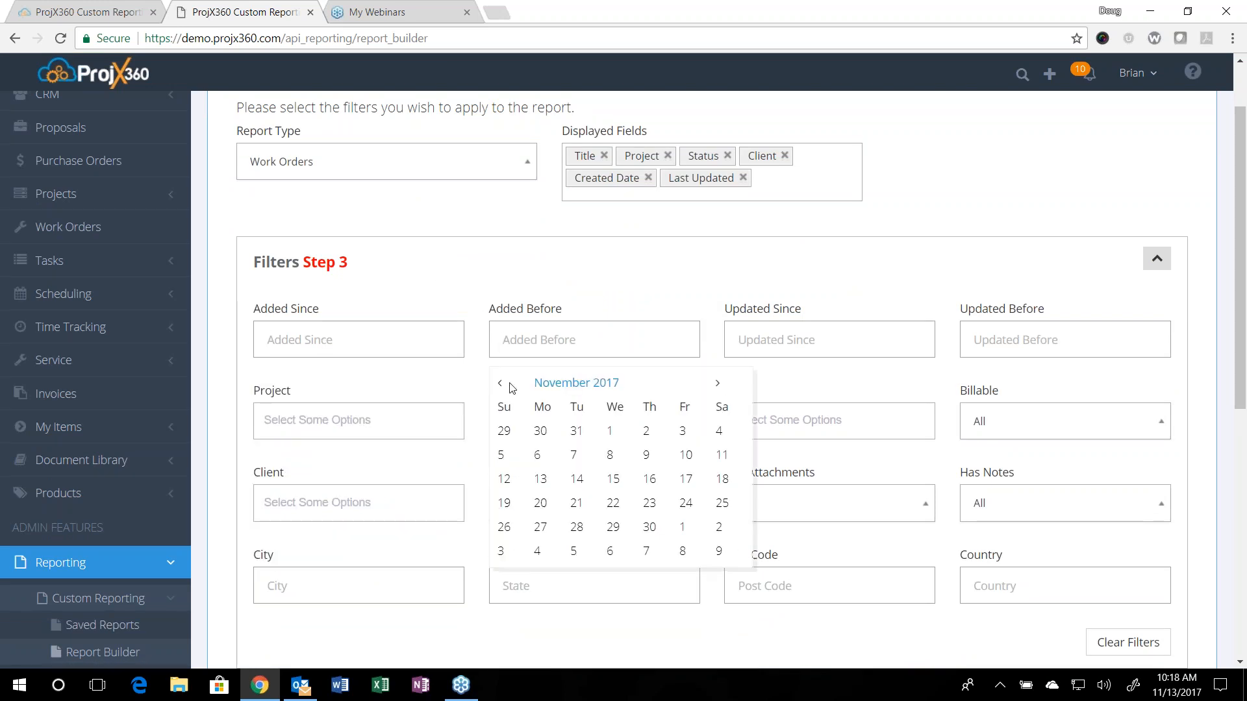
{"action": "left_click", "coordinate": [541, 480]}
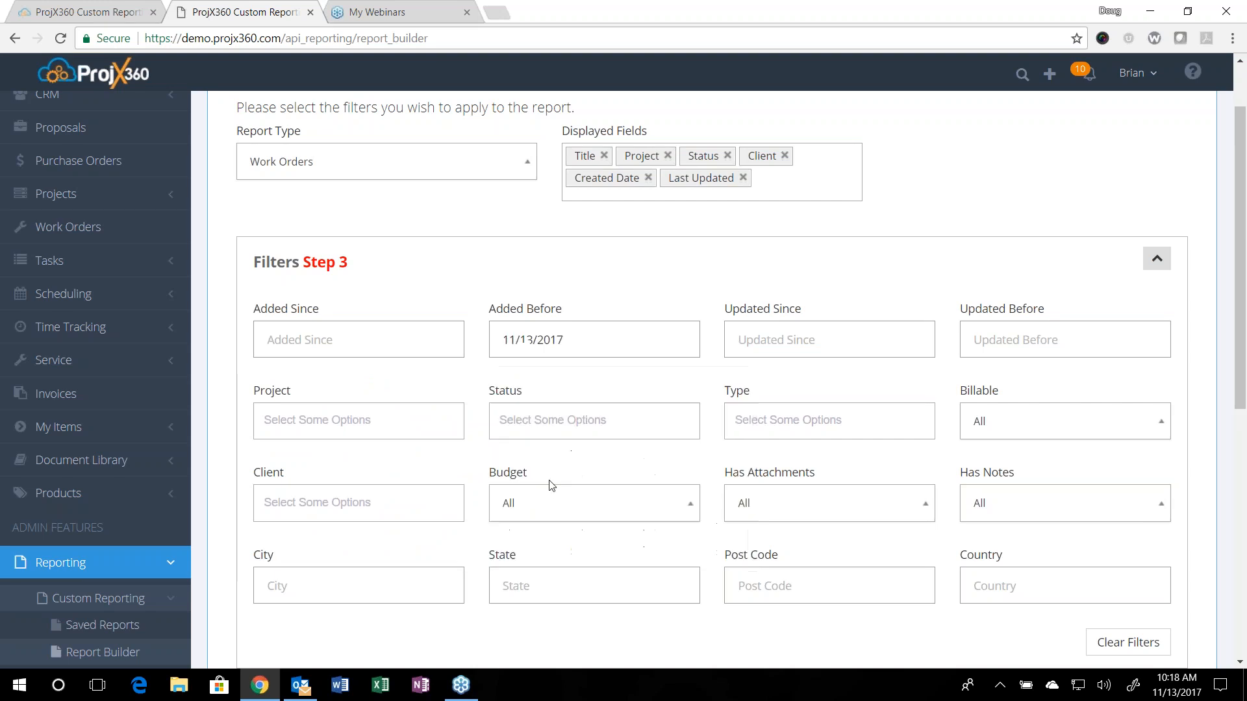
{"action": "scroll", "coordinate": [627, 301], "scroll_direction": "down", "scroll_amount": 3}
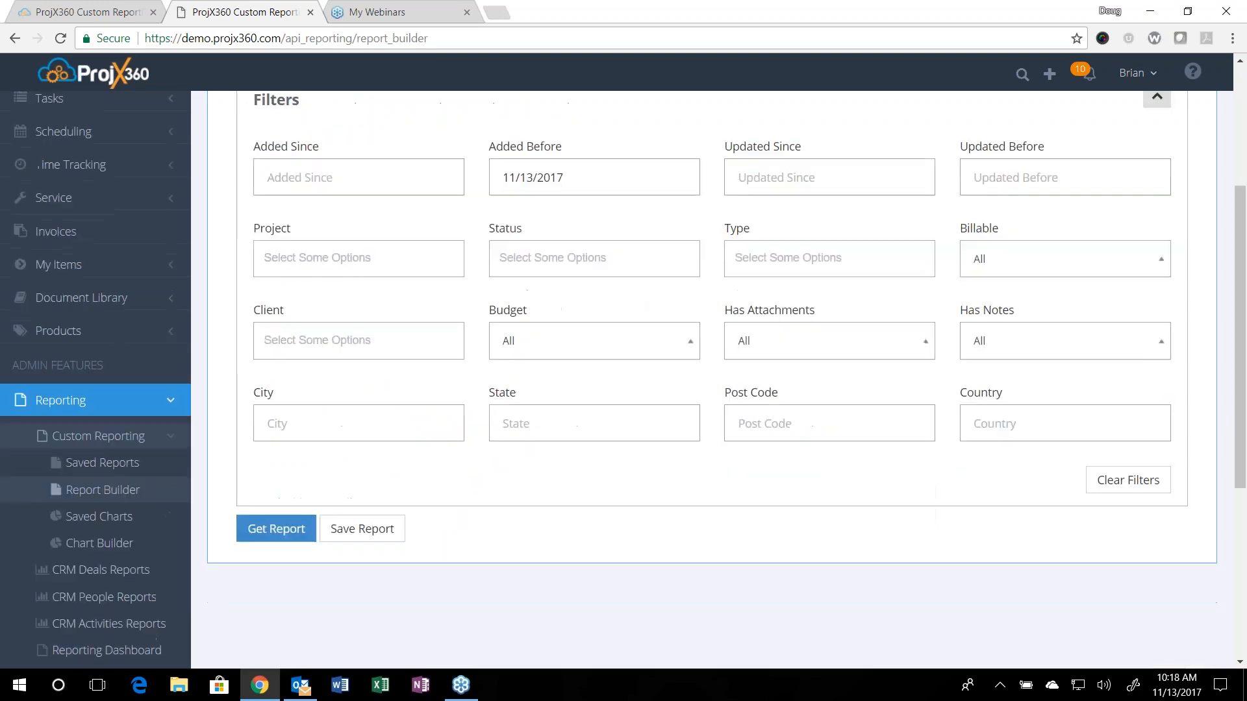
{"action": "left_click", "coordinate": [615, 342]}
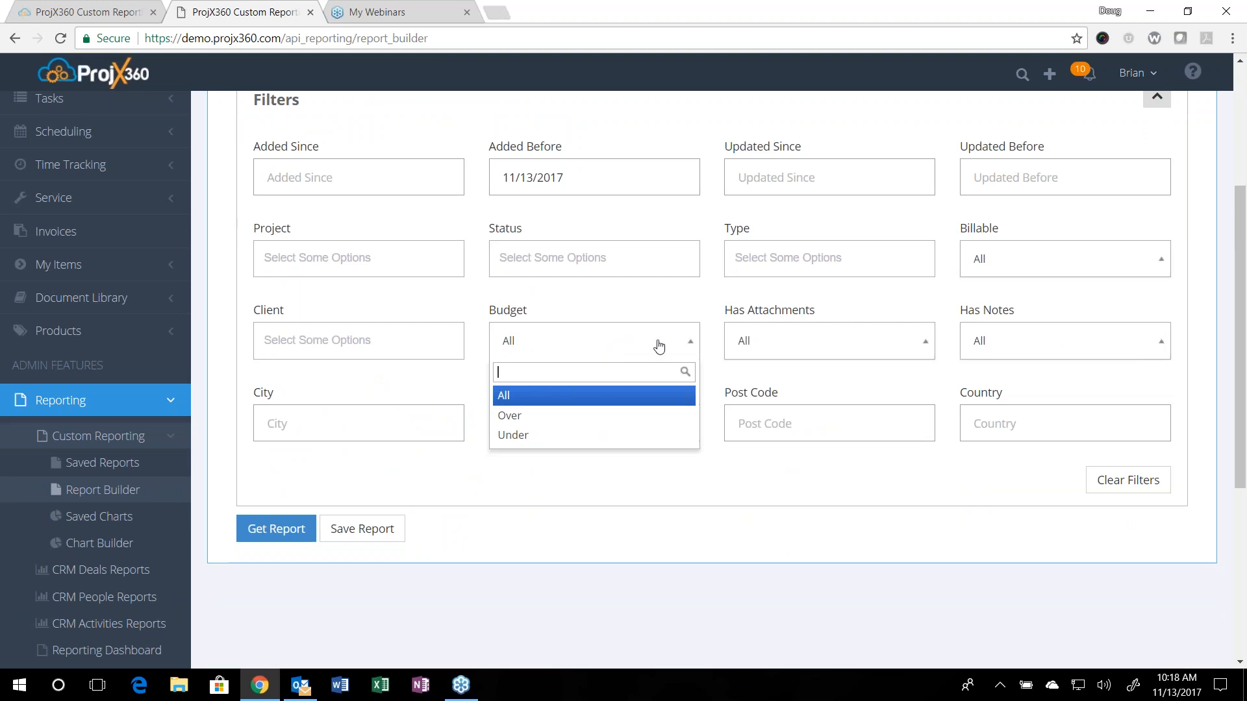
{"action": "left_click", "coordinate": [666, 305]}
{"action": "double_click", "coordinate": [663, 300]}
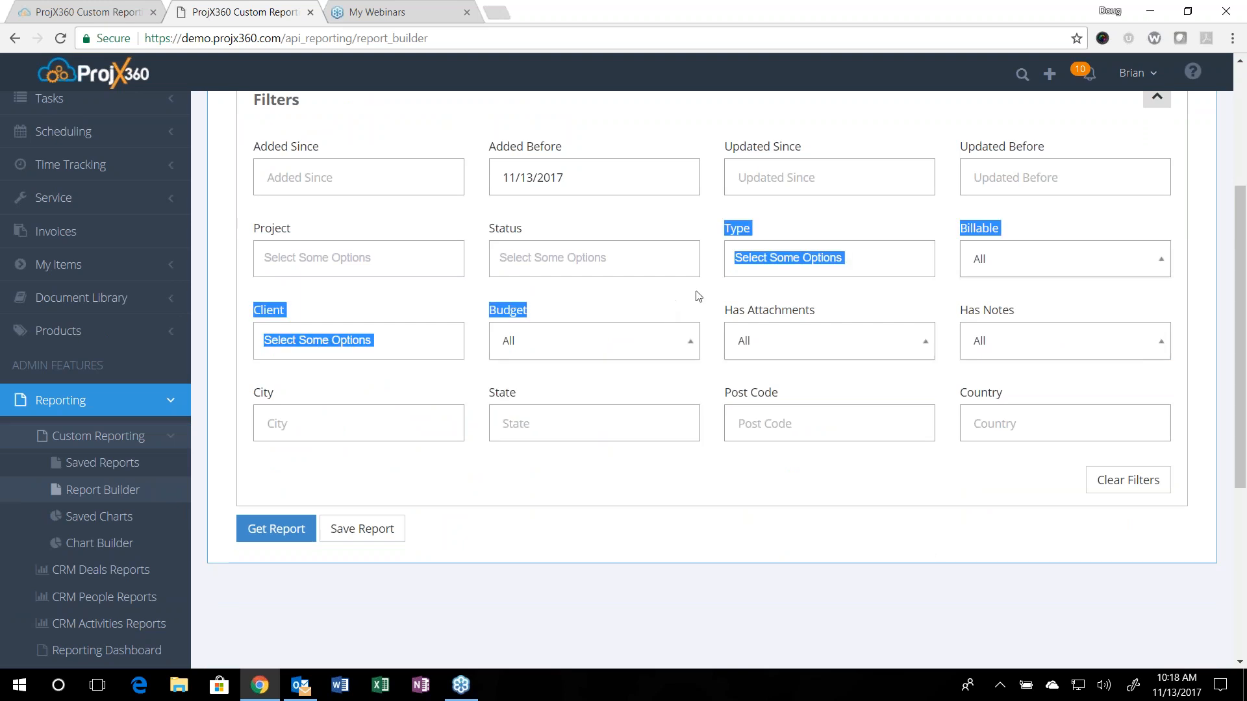
{"action": "left_click", "coordinate": [784, 483]}
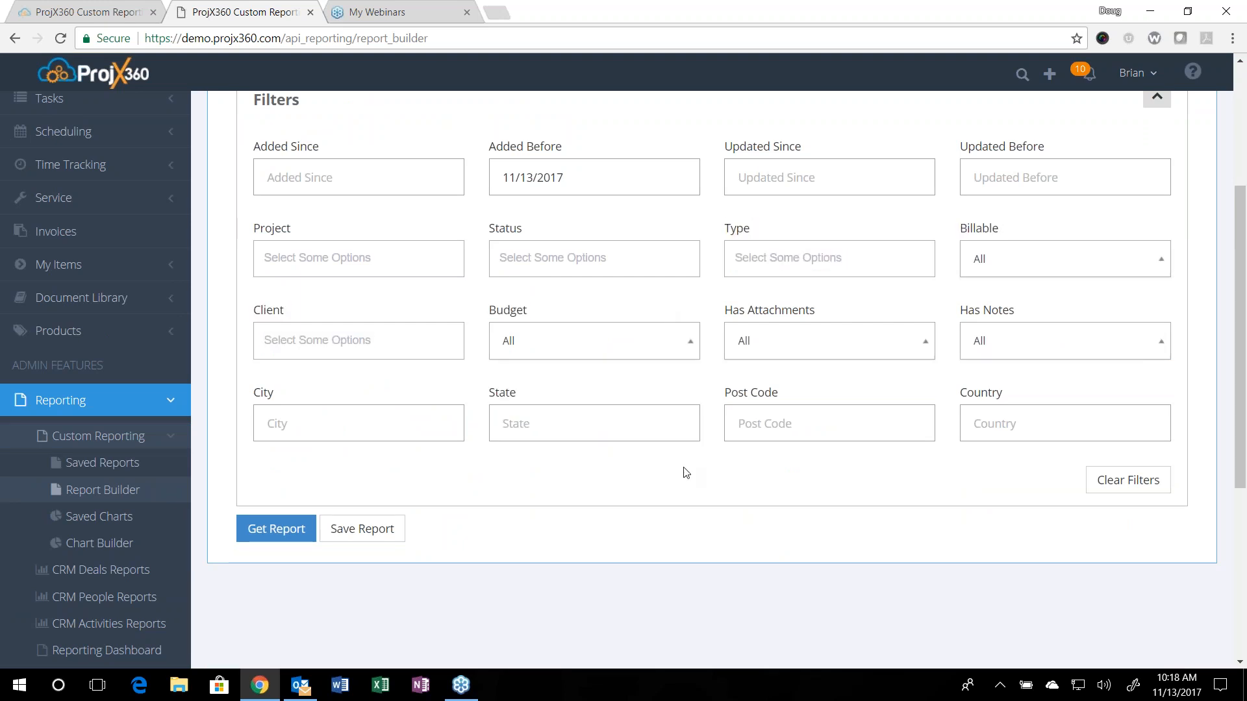
Step: Filter the Work Orders report to the In Progress status, generate it and review the results
{"action": "left_click", "coordinate": [573, 259]}
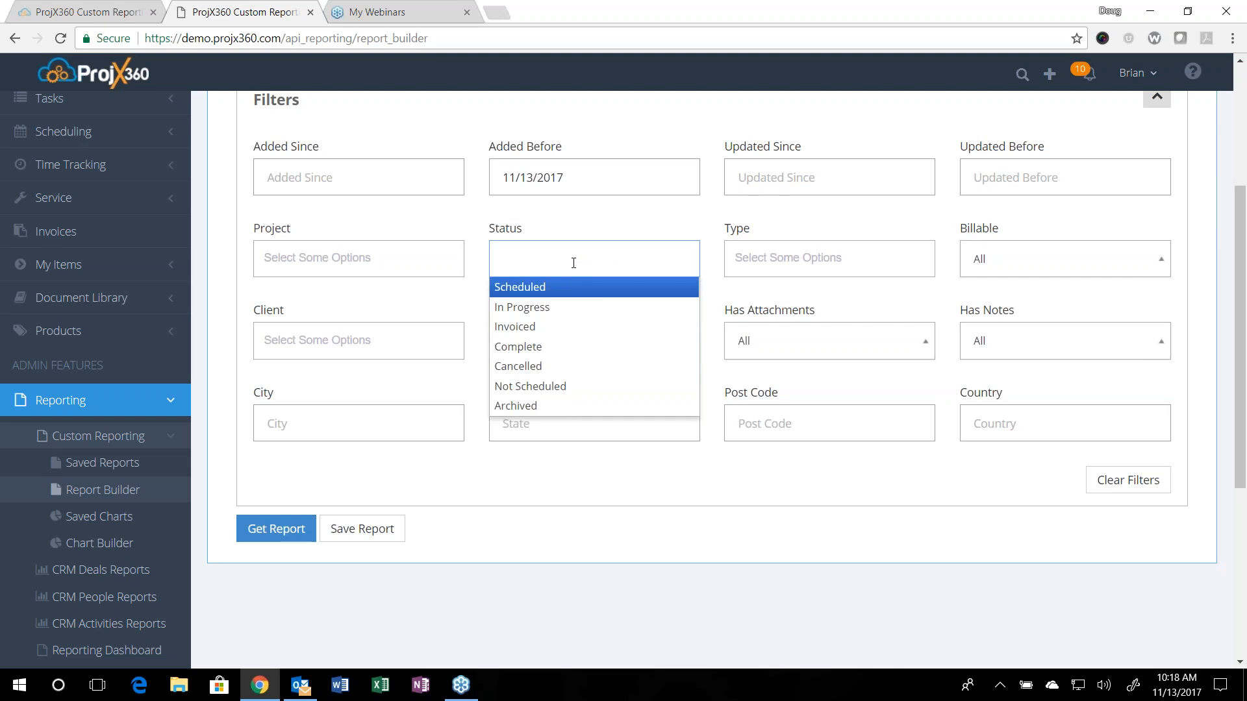
{"action": "left_click", "coordinate": [562, 308]}
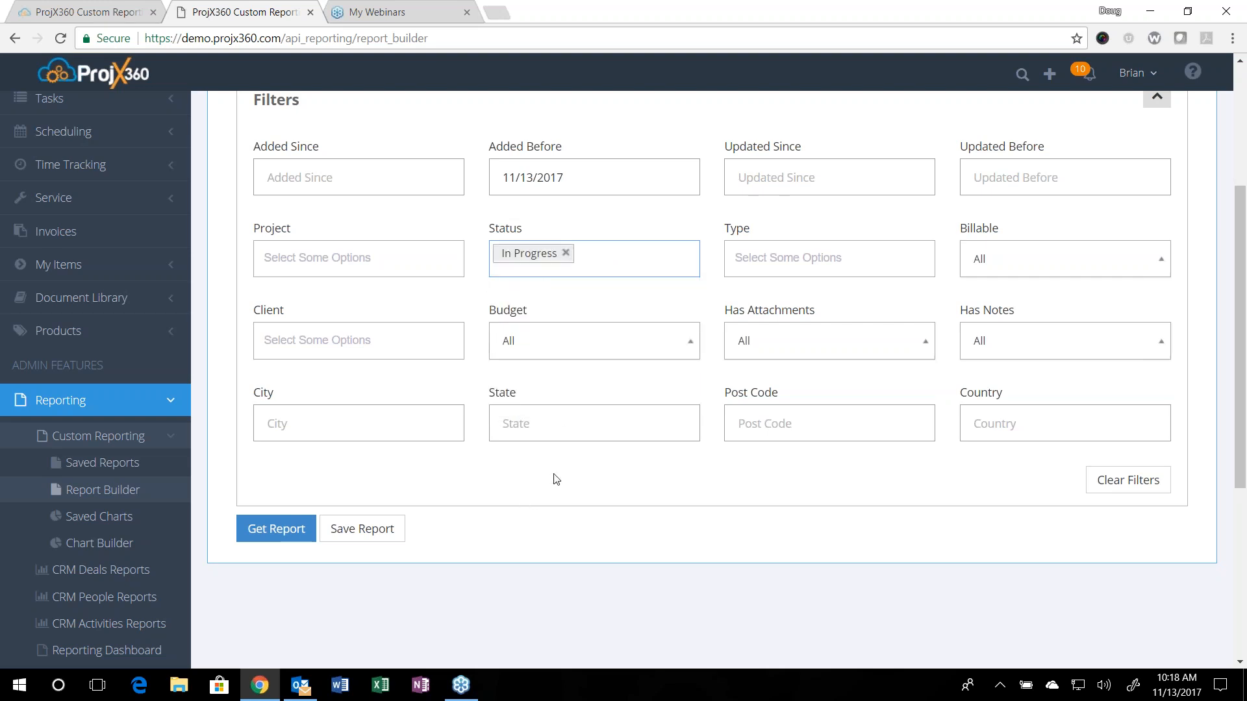
{"action": "left_click", "coordinate": [276, 528]}
{"action": "scroll", "coordinate": [516, 461], "scroll_direction": "up", "scroll_amount": 9}
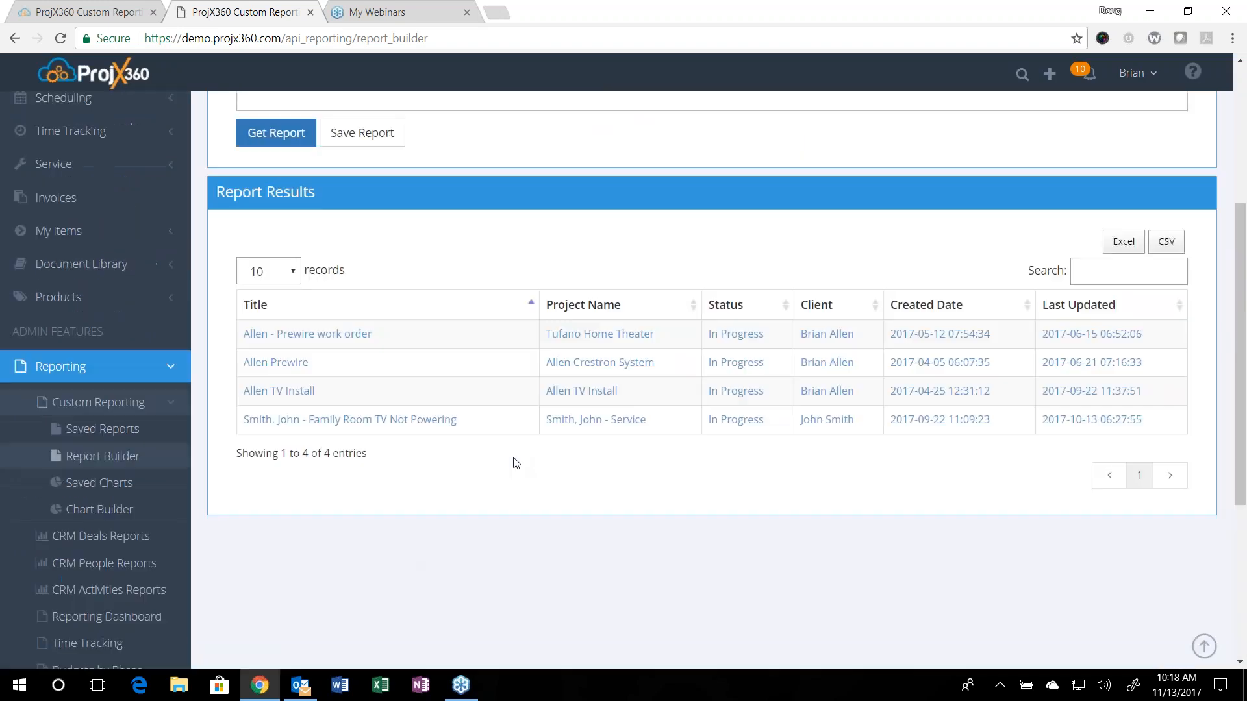
{"action": "scroll", "coordinate": [545, 513], "scroll_direction": "down", "scroll_amount": 2}
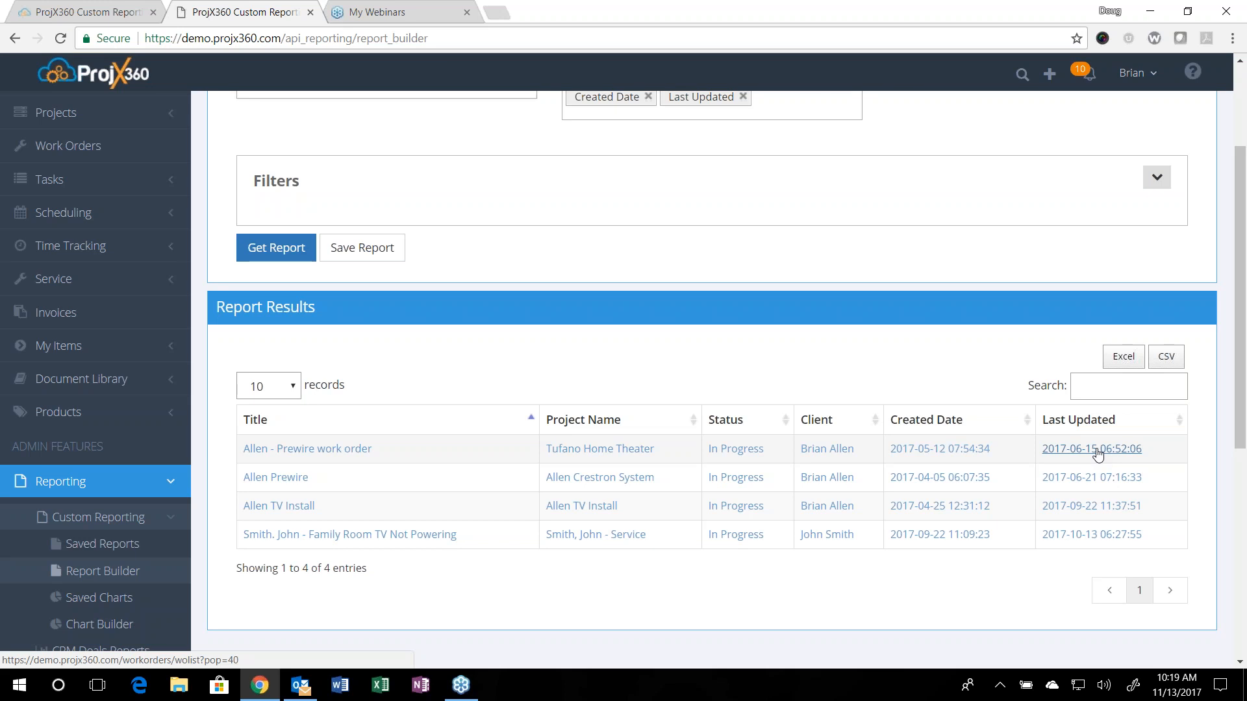
Step: Expand the report filters, change the report type to Projects and look at the options of the Status filter
{"action": "left_click", "coordinate": [1163, 185]}
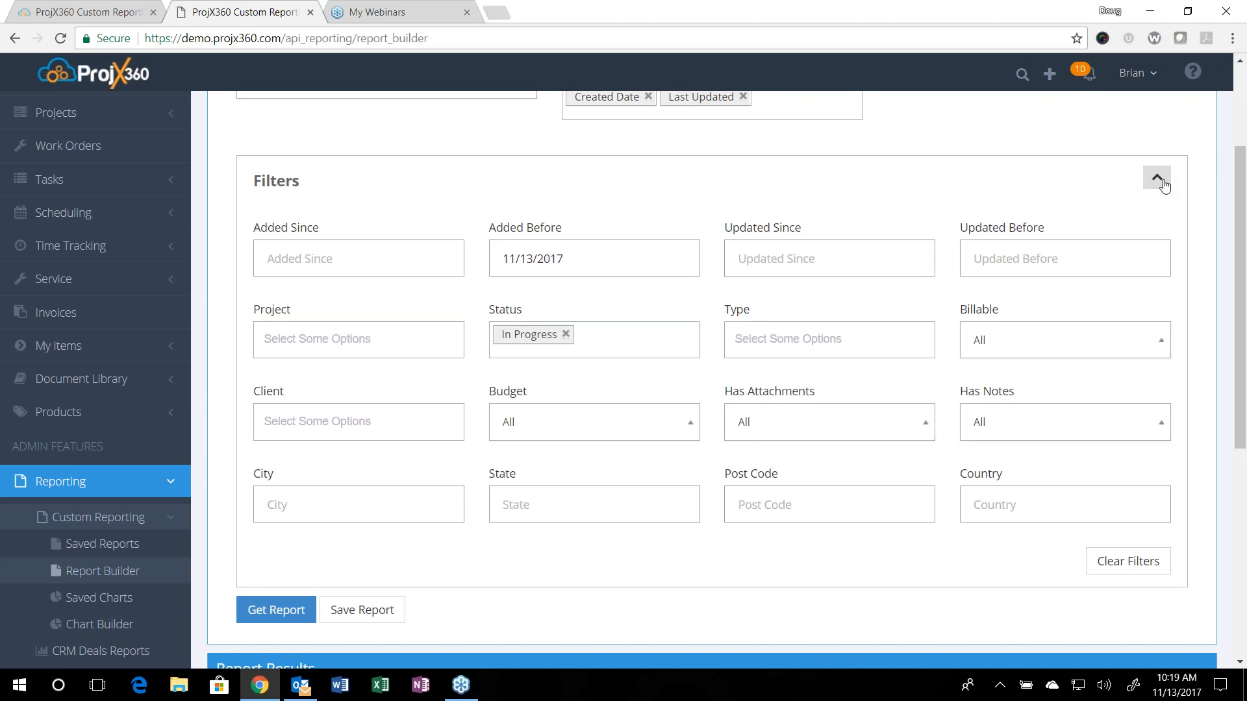
{"action": "scroll", "coordinate": [571, 179], "scroll_direction": "up", "scroll_amount": 3}
{"action": "left_click", "coordinate": [392, 252]}
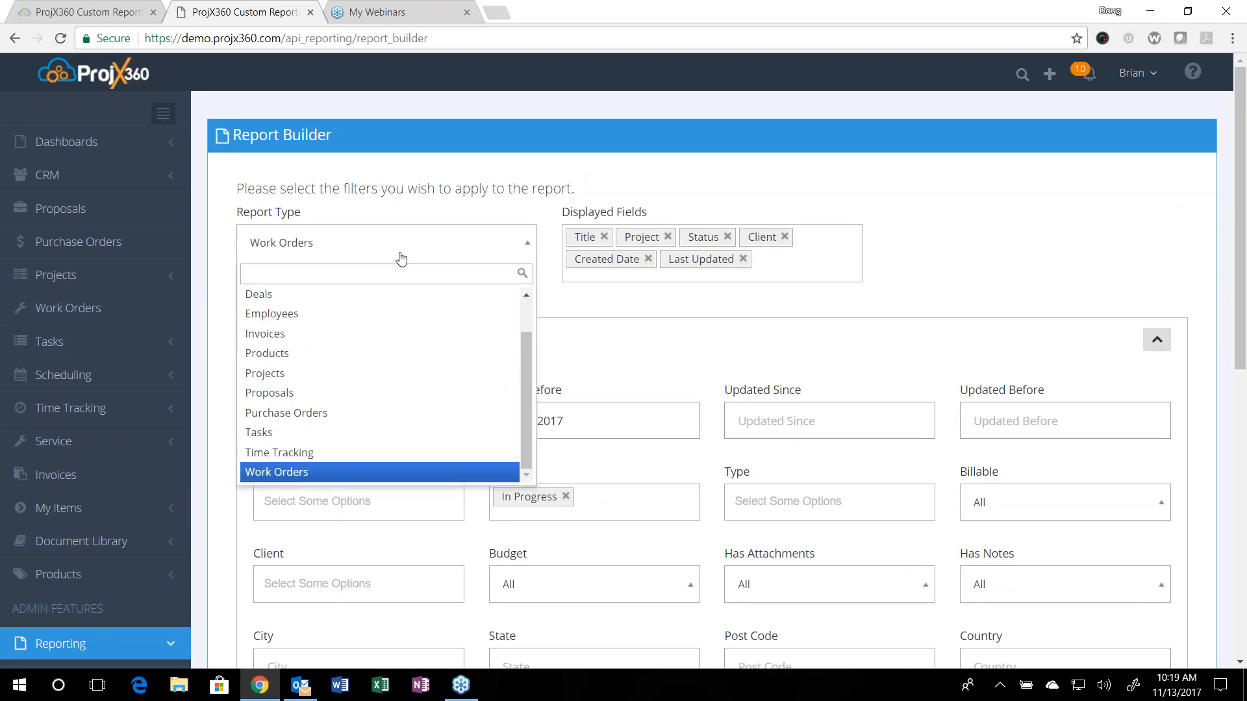
{"action": "left_click", "coordinate": [305, 376]}
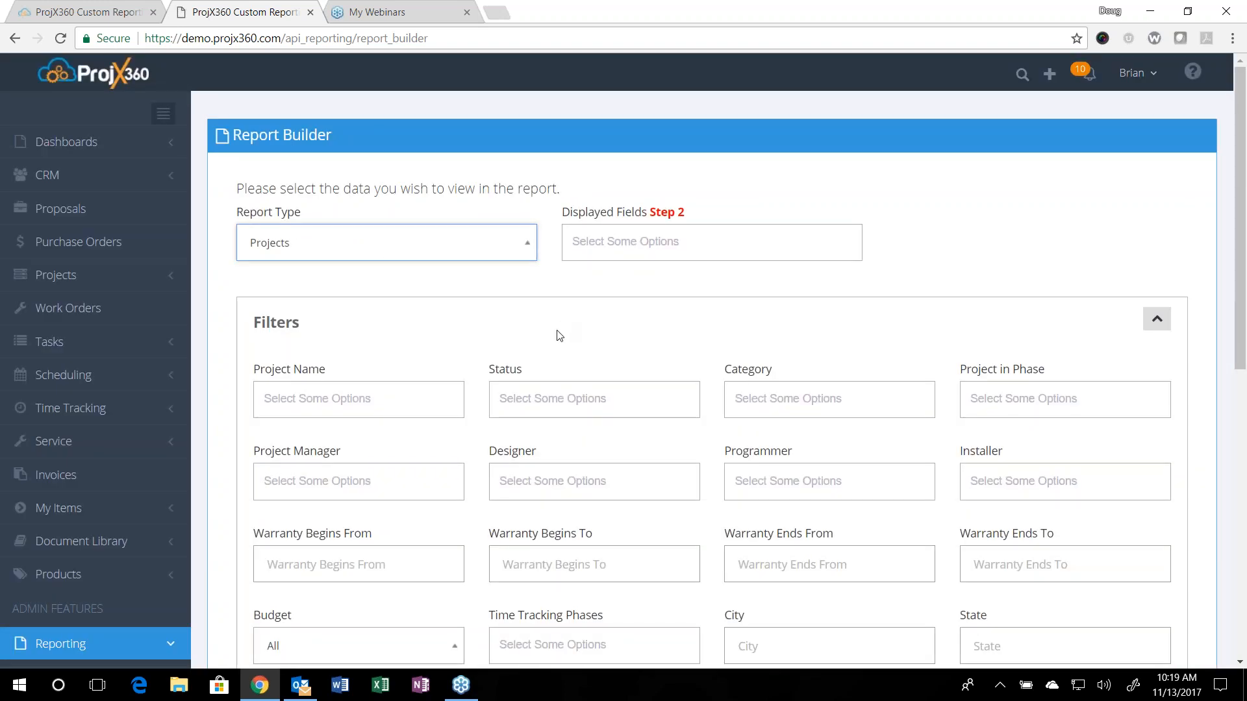
{"action": "left_click", "coordinate": [586, 402]}
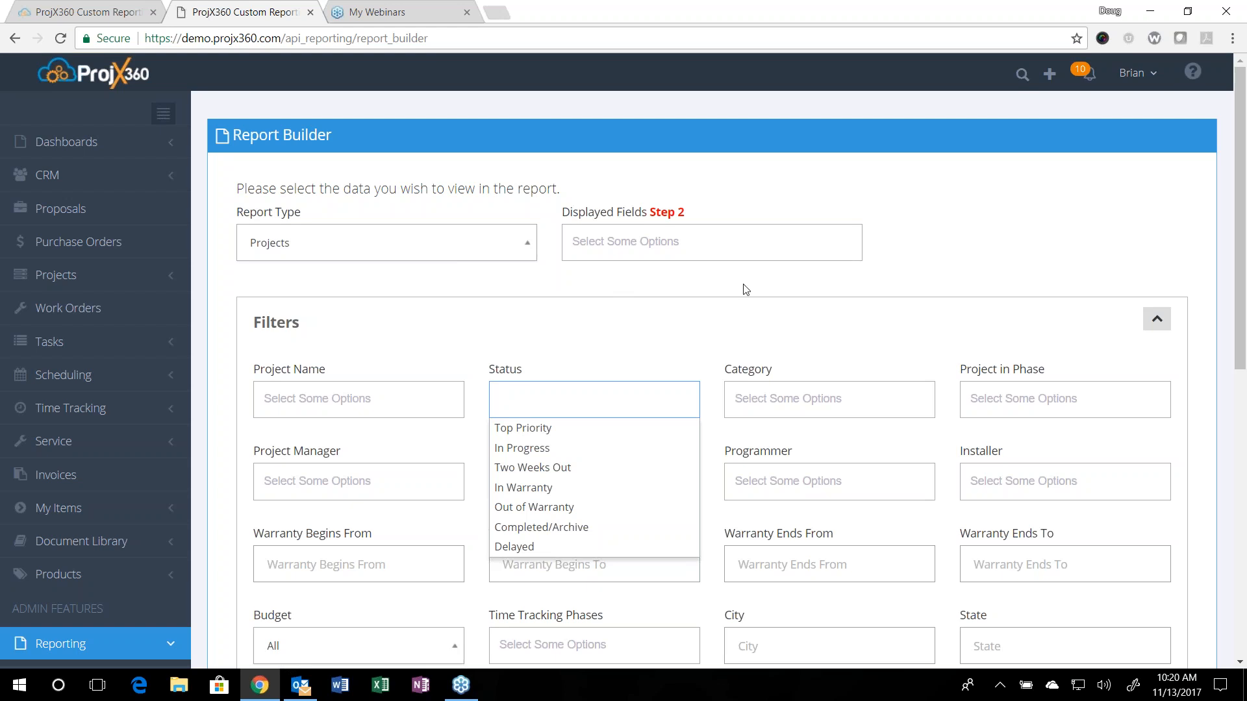
{"action": "left_click", "coordinate": [1235, 303]}
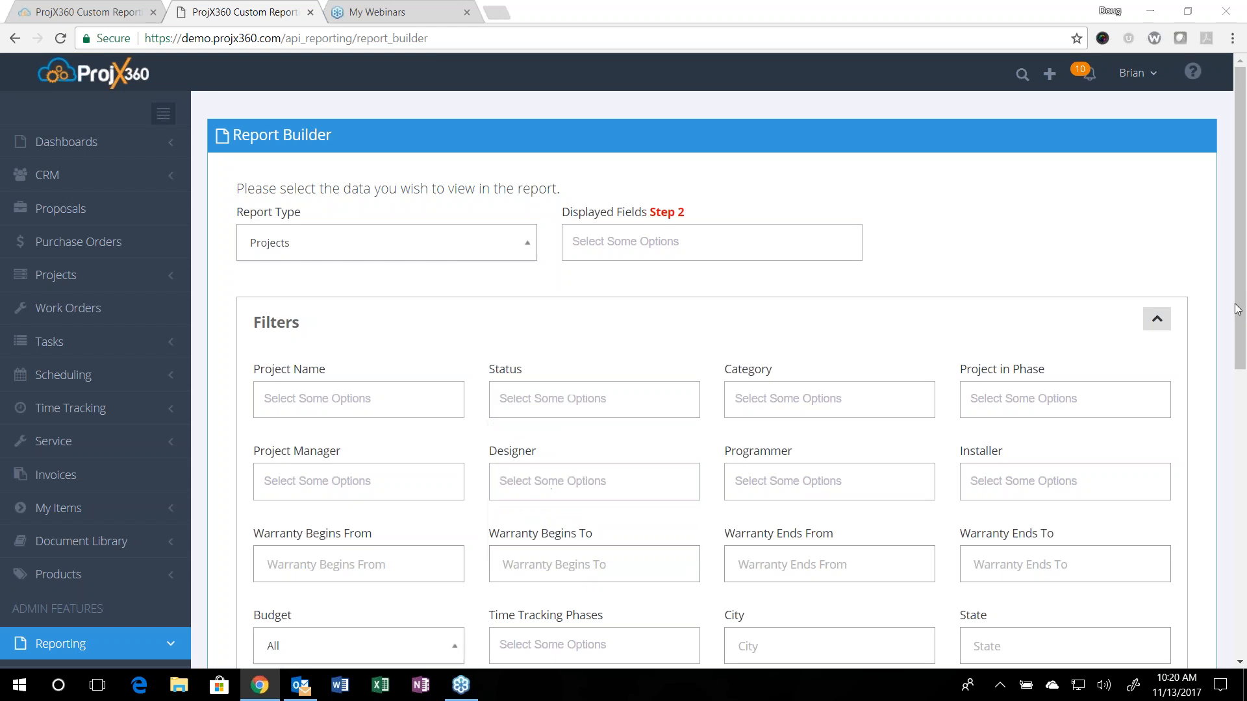